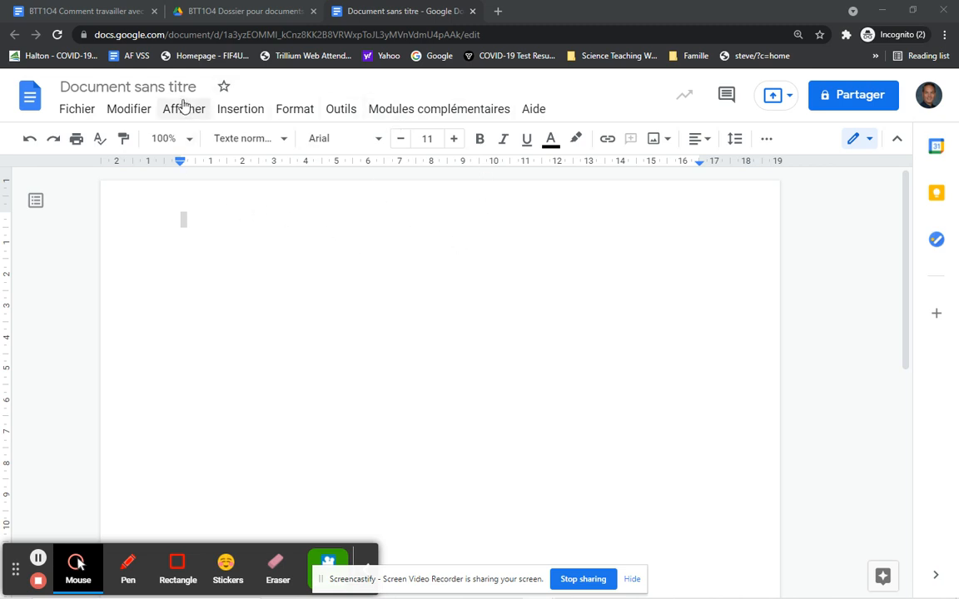
# Rename the untitled document as "BTT1O4 Comment utiliser un Google Docs Sept 2021"
pyautogui.click(150, 86)
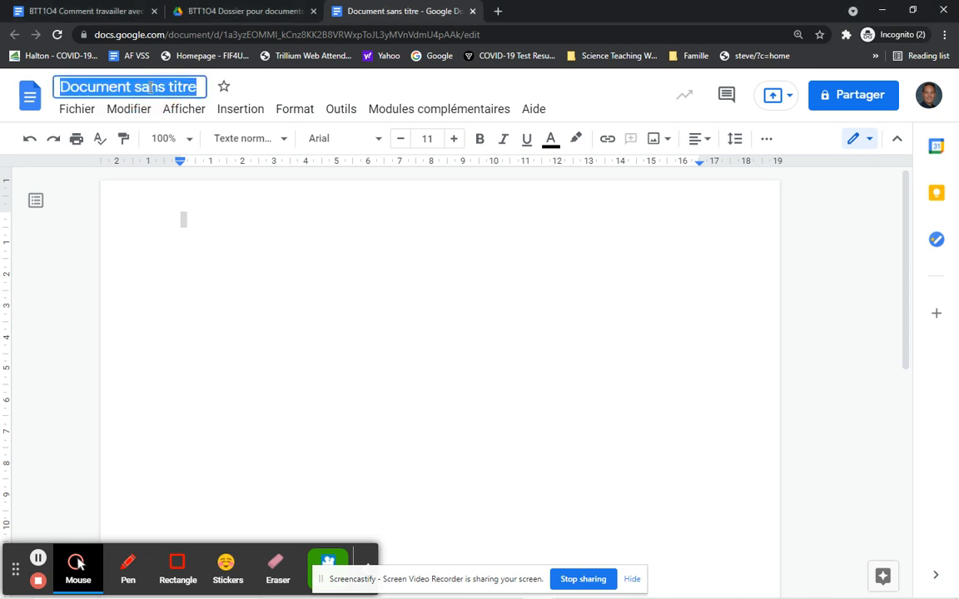
pyautogui.write('BTT1O')
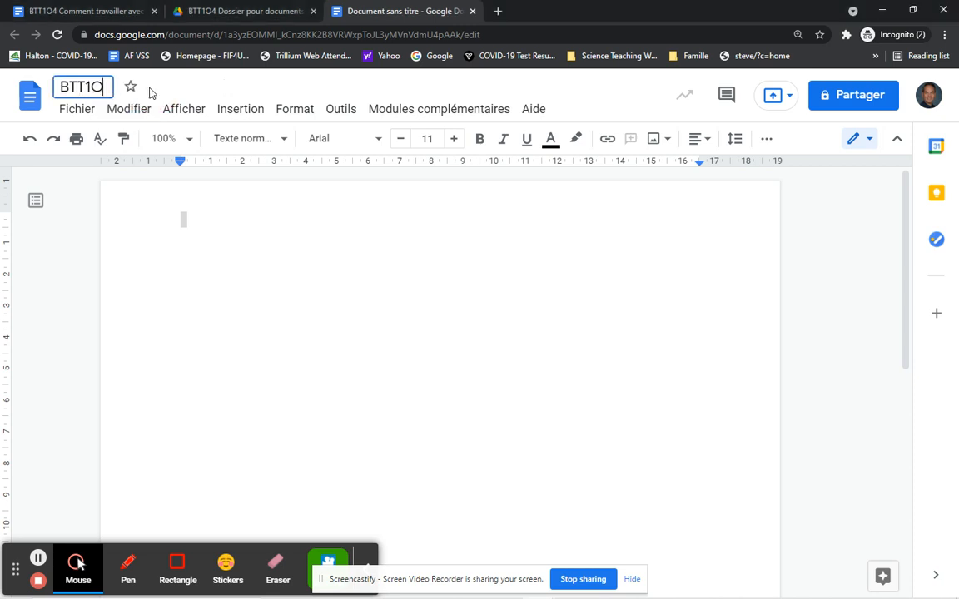
pyautogui.write('4')
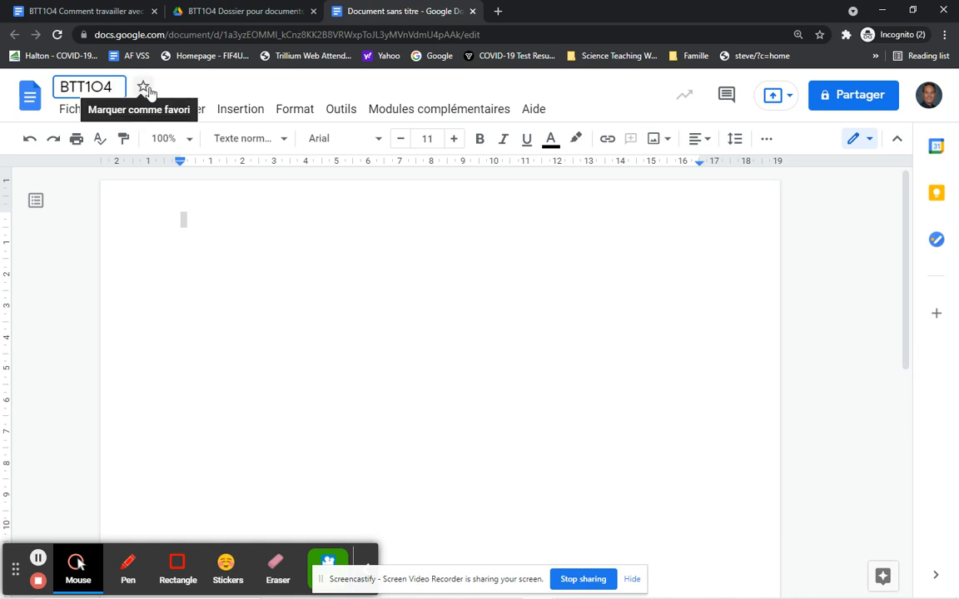
pyautogui.write(' Coment')
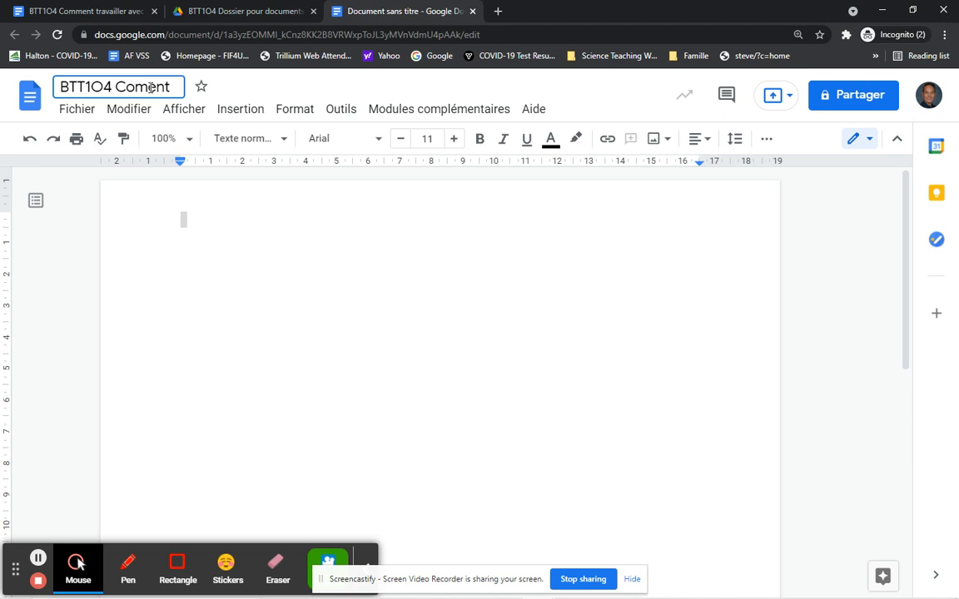
pyautogui.click(149, 86)
pyautogui.write('m')
pyautogui.press('Right')
pyautogui.press('Right')
pyautogui.press('Right')
pyautogui.write('u')
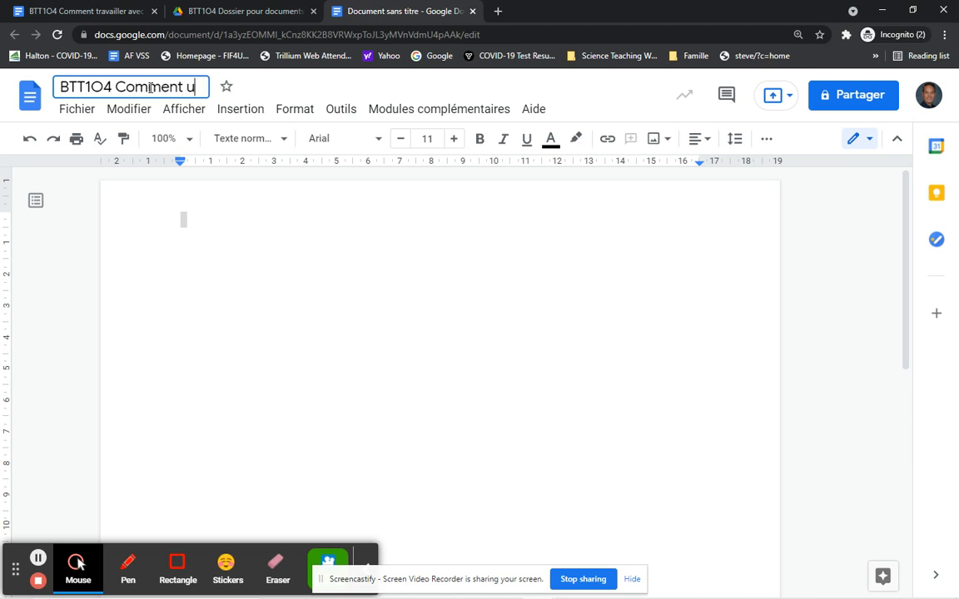
pyautogui.write('tiliser')
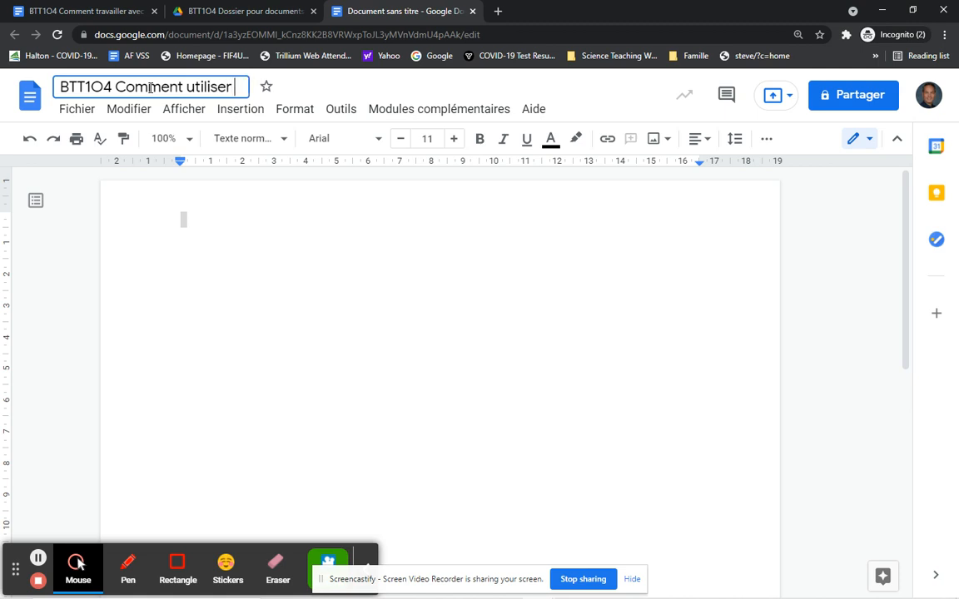
pyautogui.write(' un Google')
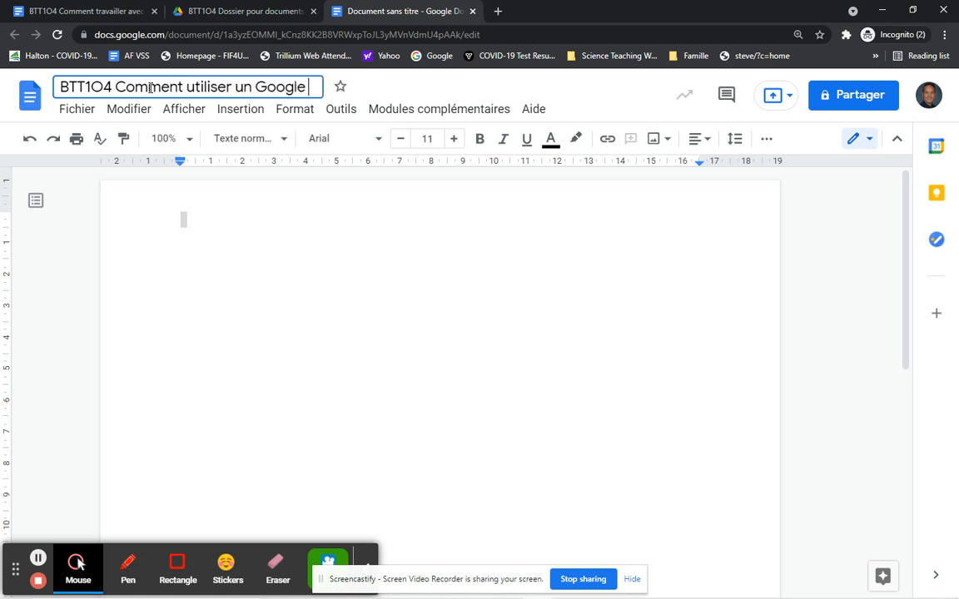
pyautogui.write(' Docs')
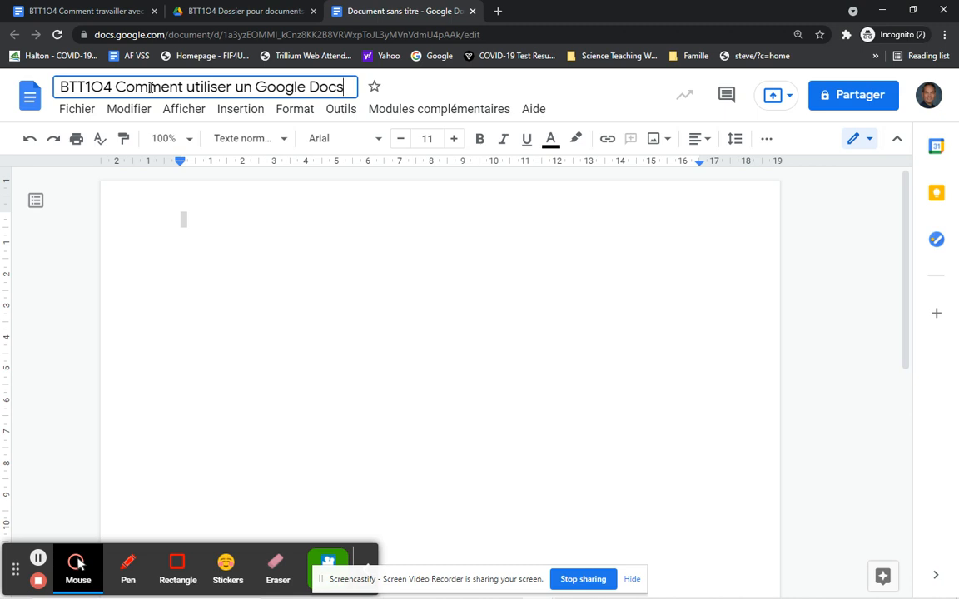
pyautogui.write(' Sept 202')
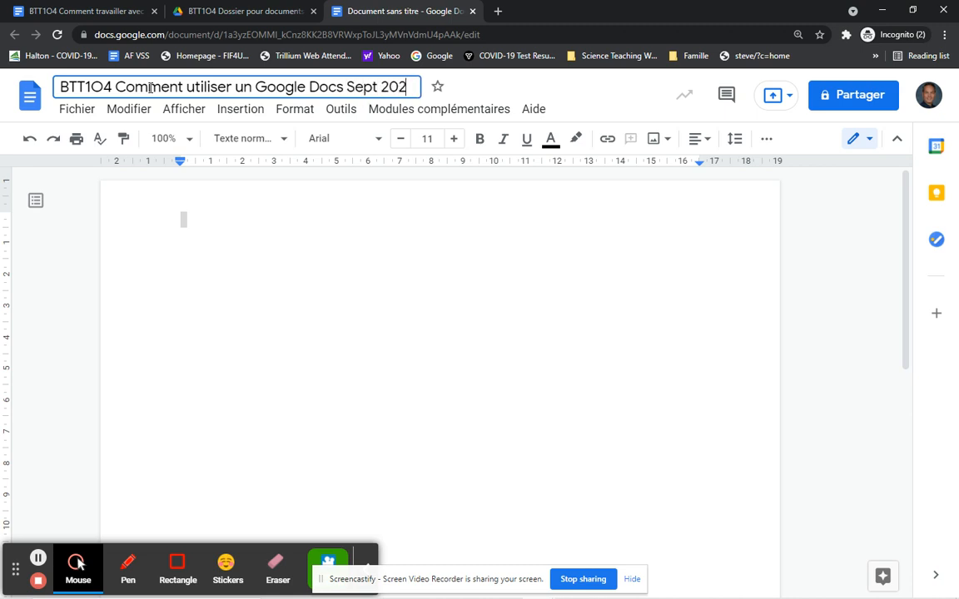
pyautogui.write('1')
pyautogui.press('Return')
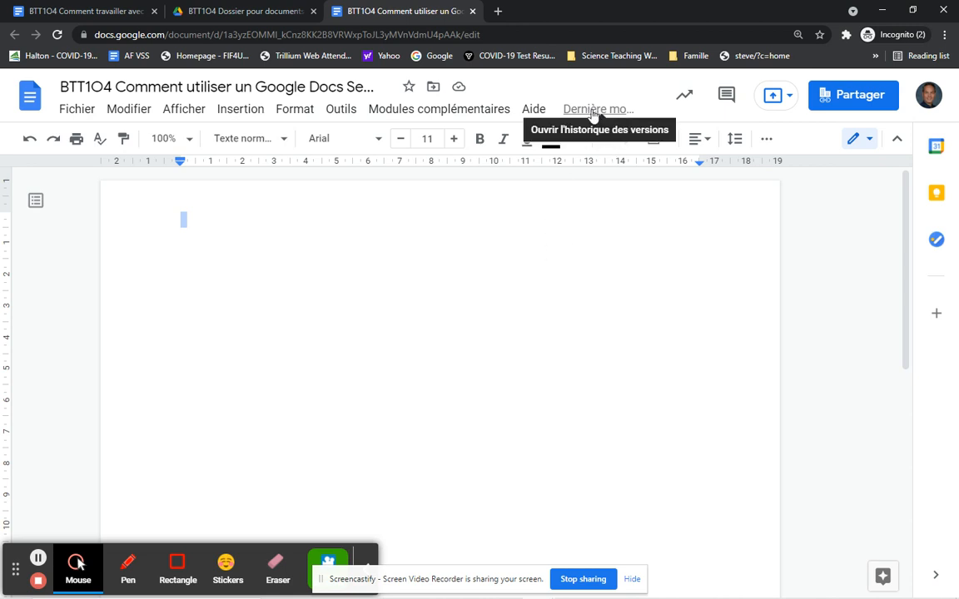
# Write "Bonjour" on the first line of the blank document, correcting its spelling
pyautogui.click(282, 229)
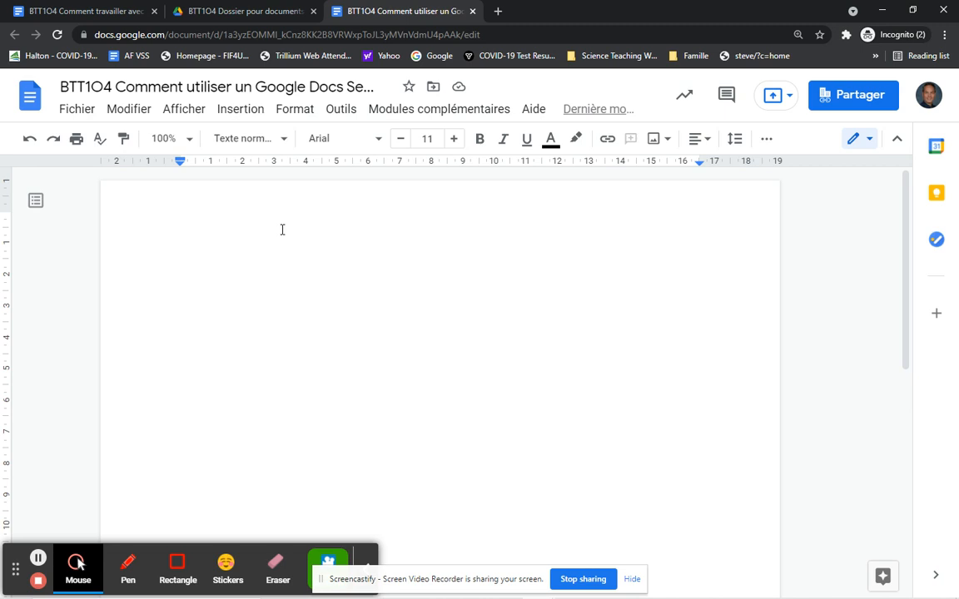
pyautogui.write('Bnjour')
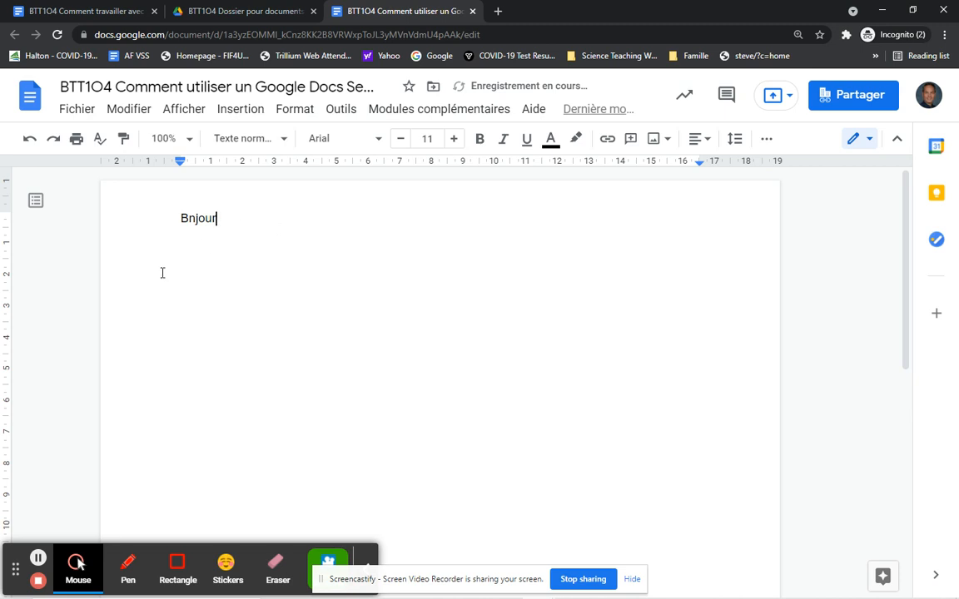
pyautogui.click(186, 218)
pyautogui.write('o')
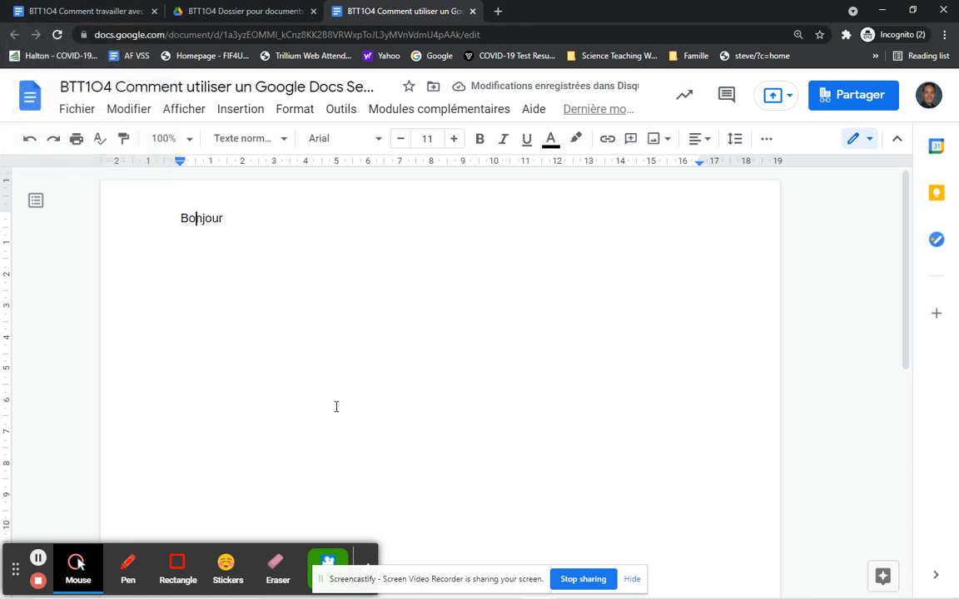
# Copy the entire text of the open document "BTT1O4 Comment travailler avec Google Docs Sept 2021"
pyautogui.click(110, 12)
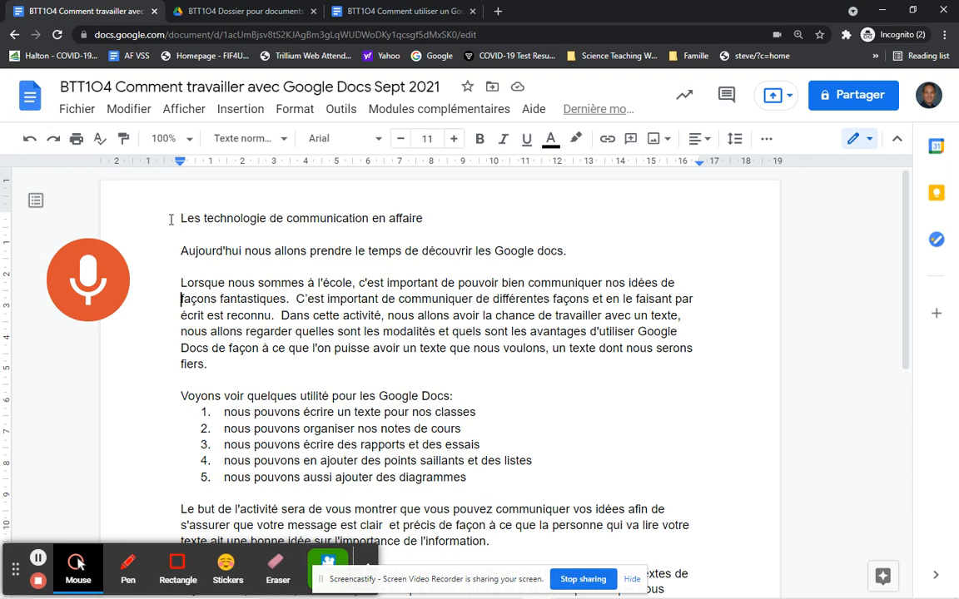
pyautogui.moveTo(171, 219); pyautogui.dragTo(333, 313)
pyautogui.scroll(-1, 196, 277)
pyautogui.scroll(-3, 227, 333)
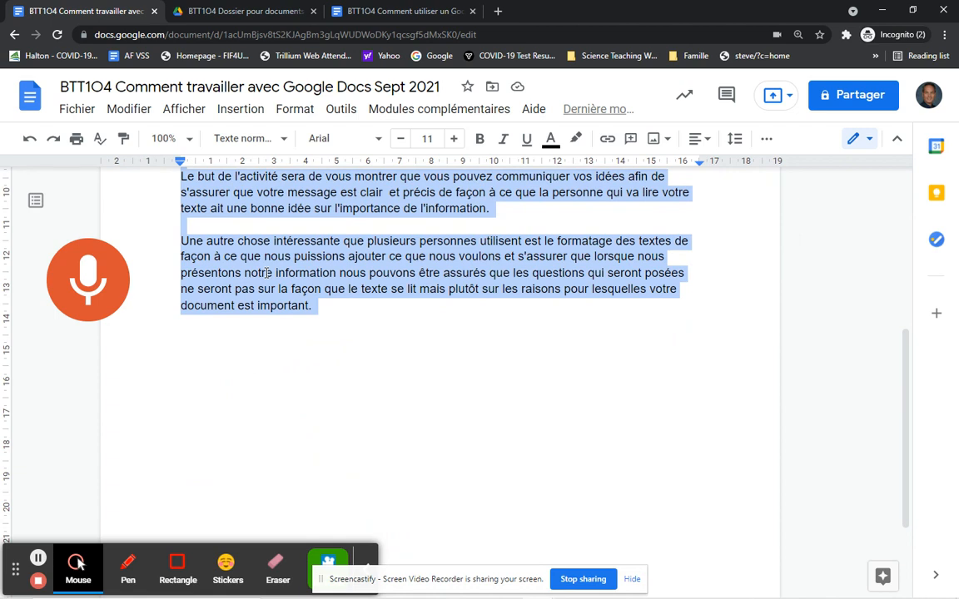
# Replace "Bonjour" in the "Comment utiliser un Google Docs" document with the copied text
pyautogui.click(358, 11)
pyautogui.click(223, 219)
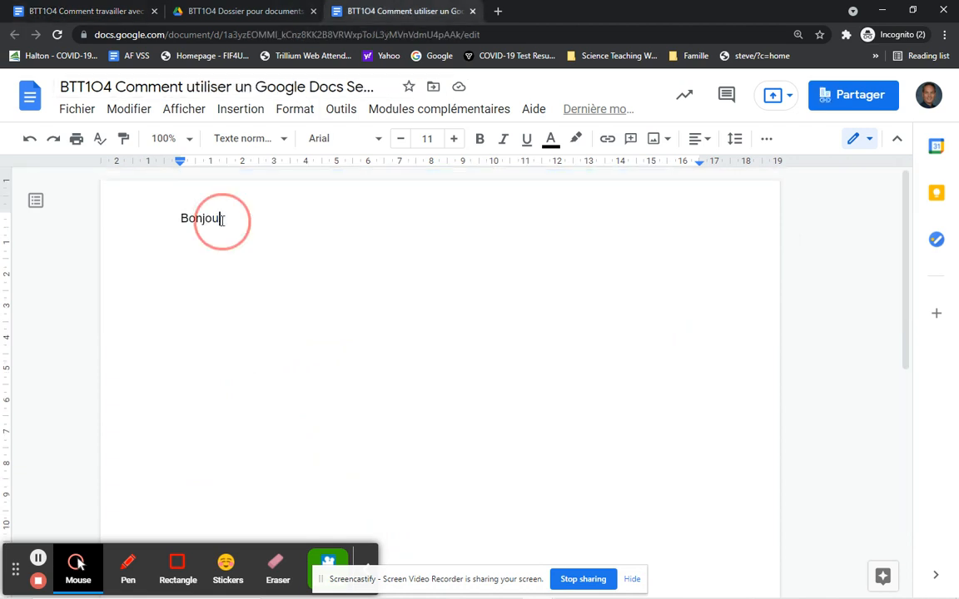
pyautogui.doubleClick(184, 220)
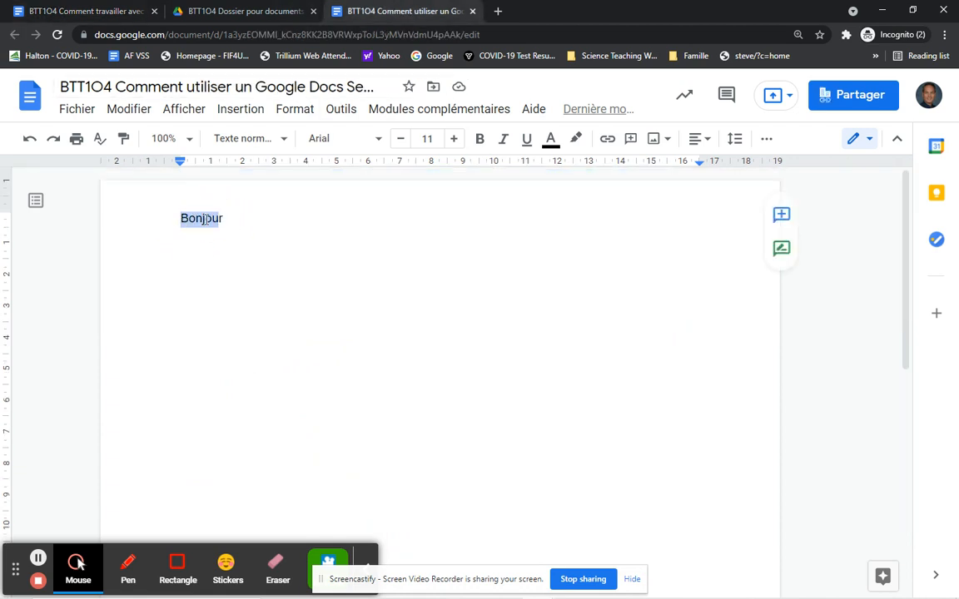
pyautogui.hotkey('ctrl', 'v')
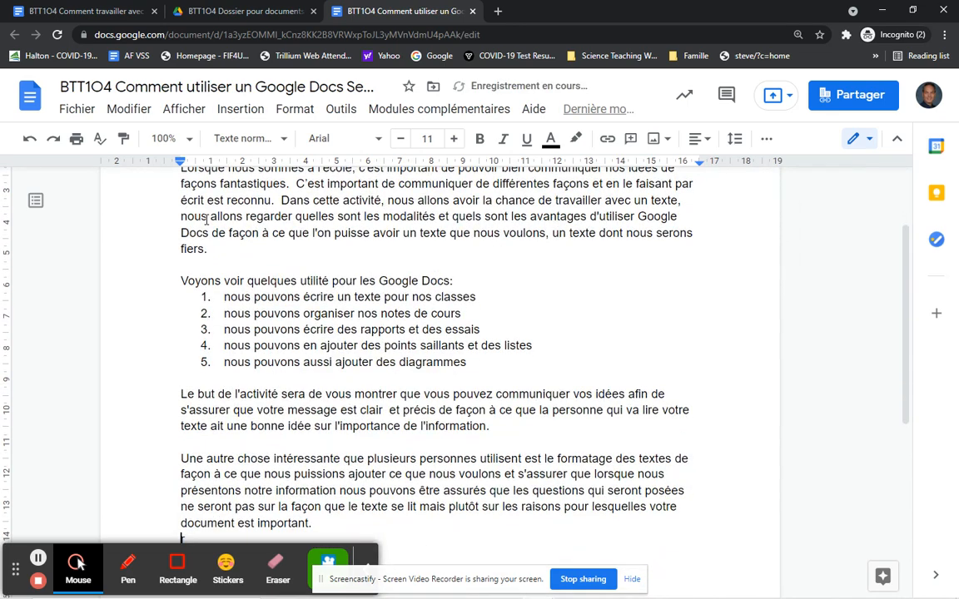
pyautogui.scroll(3, 221, 334)
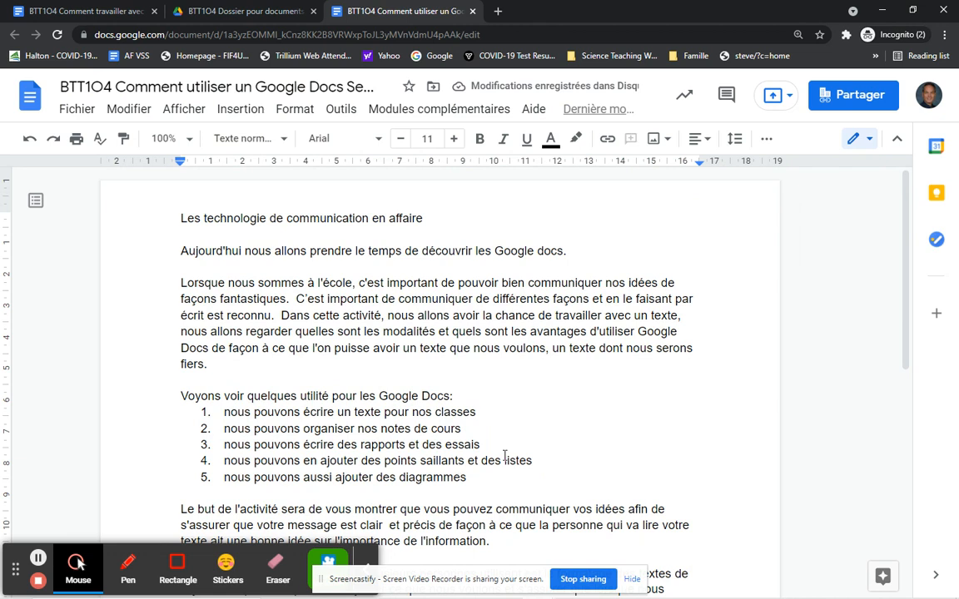
pyautogui.click(632, 579)
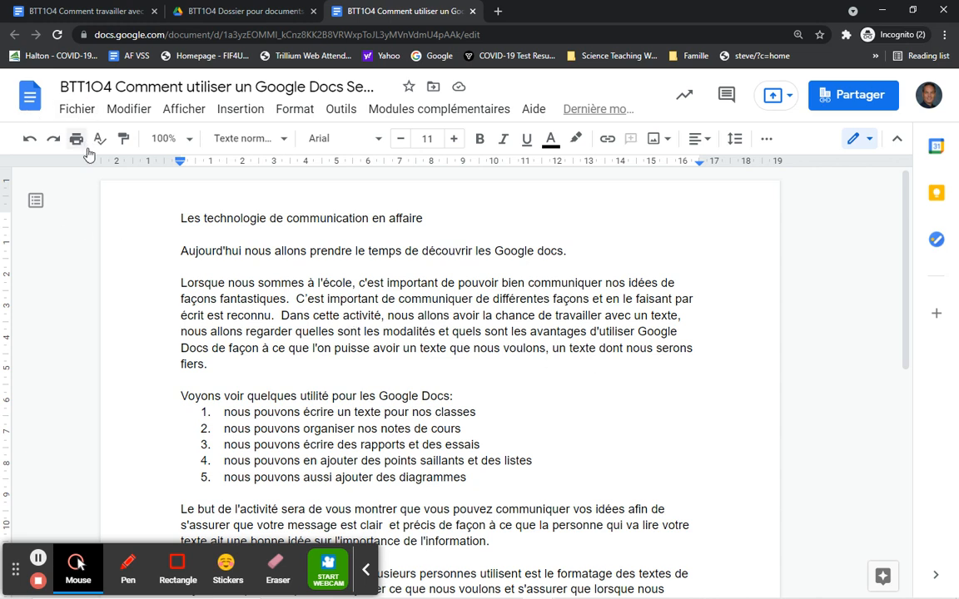
# Set the document's language to Français (Canada)
pyautogui.click(70, 114)
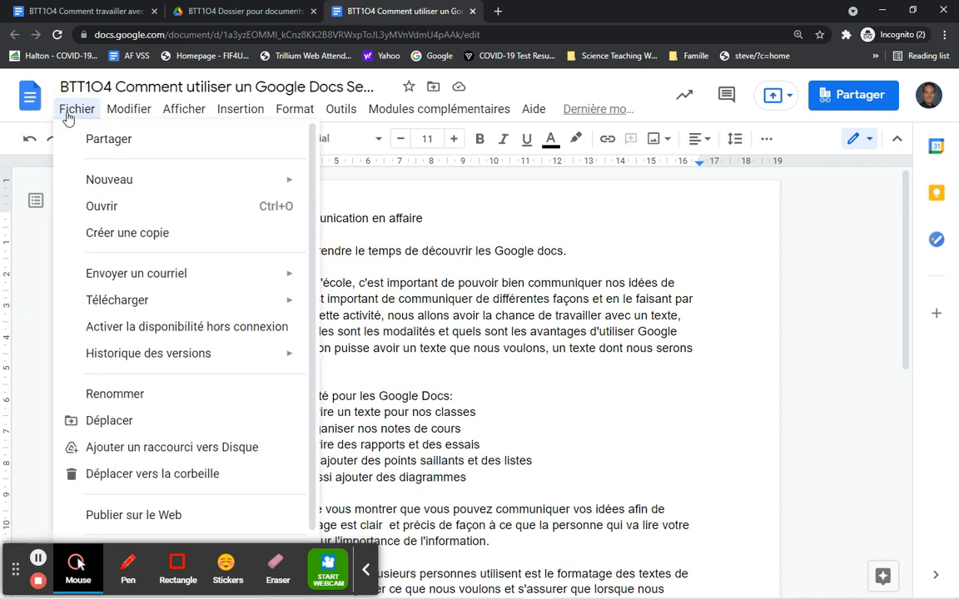
pyautogui.scroll(-2, 130, 385)
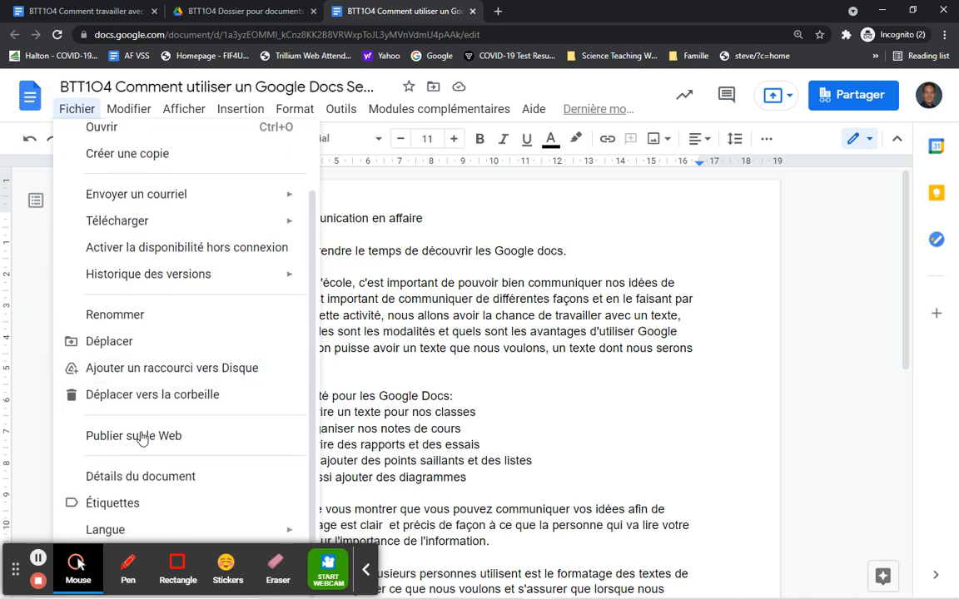
pyautogui.moveTo(198, 535)
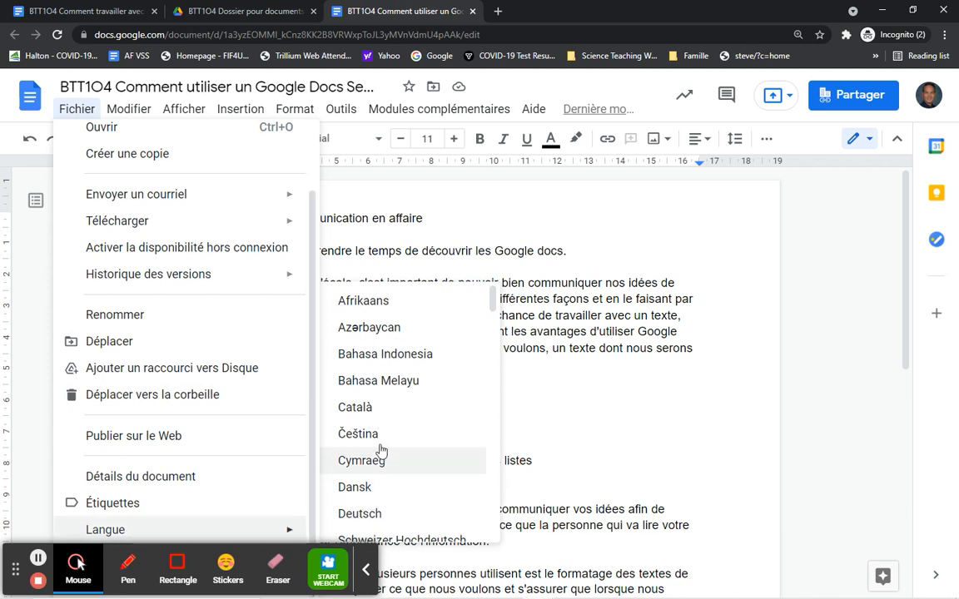
pyautogui.scroll(-1, 389, 417)
pyautogui.scroll(-3, 388, 416)
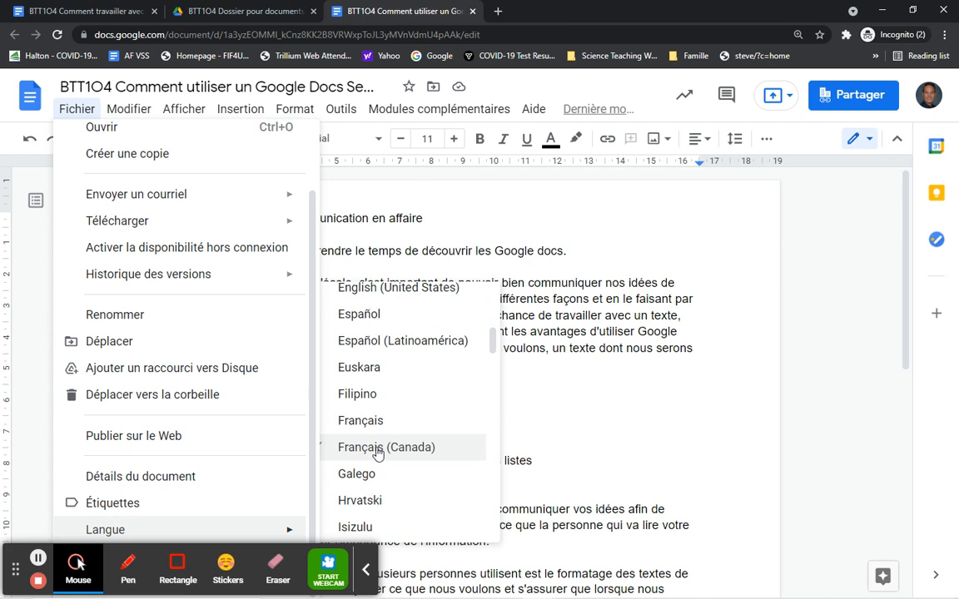
pyautogui.click(377, 451)
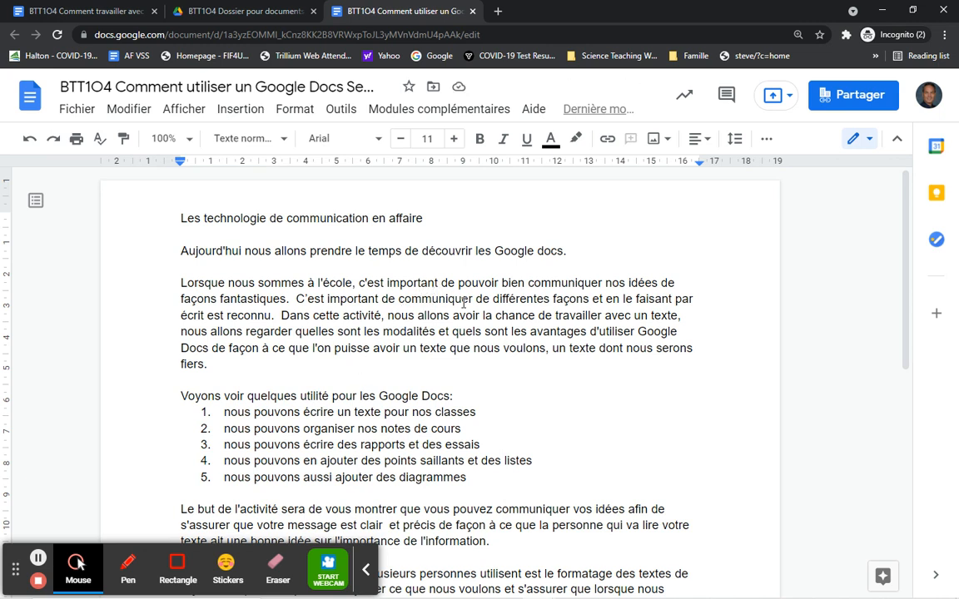
# Misspell "communiquer" in the second line of the "Lorsque nous sommes à l'école" paragraph and correct it with the suggested spelling
pyautogui.click(462, 300)
pyautogui.write('er')
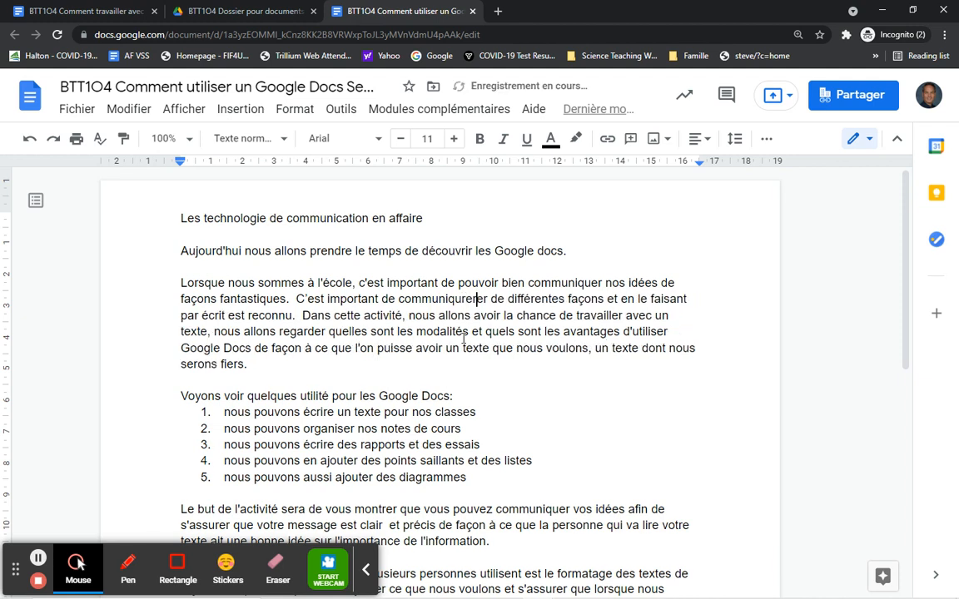
pyautogui.doubleClick(475, 332)
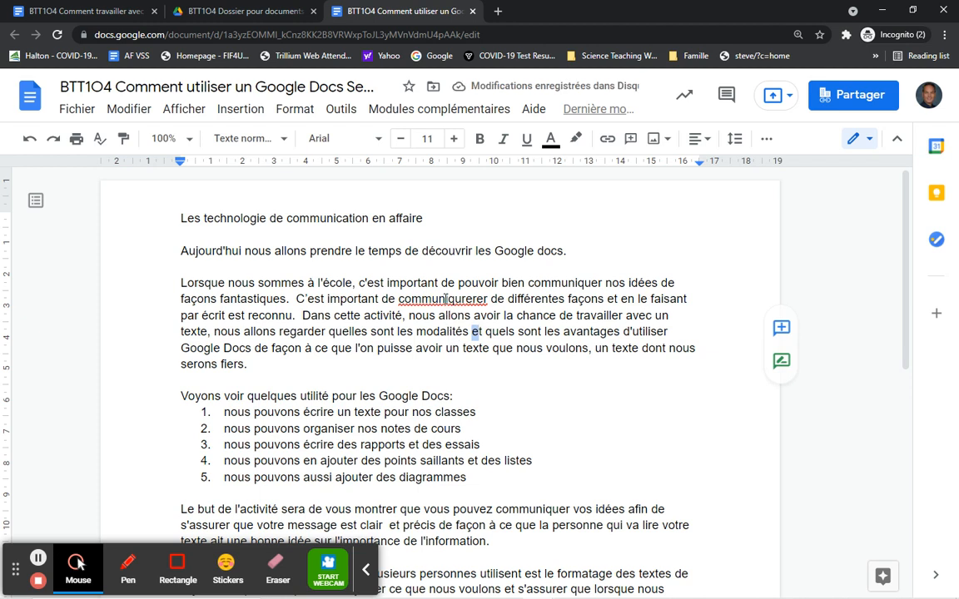
pyautogui.click(446, 300)
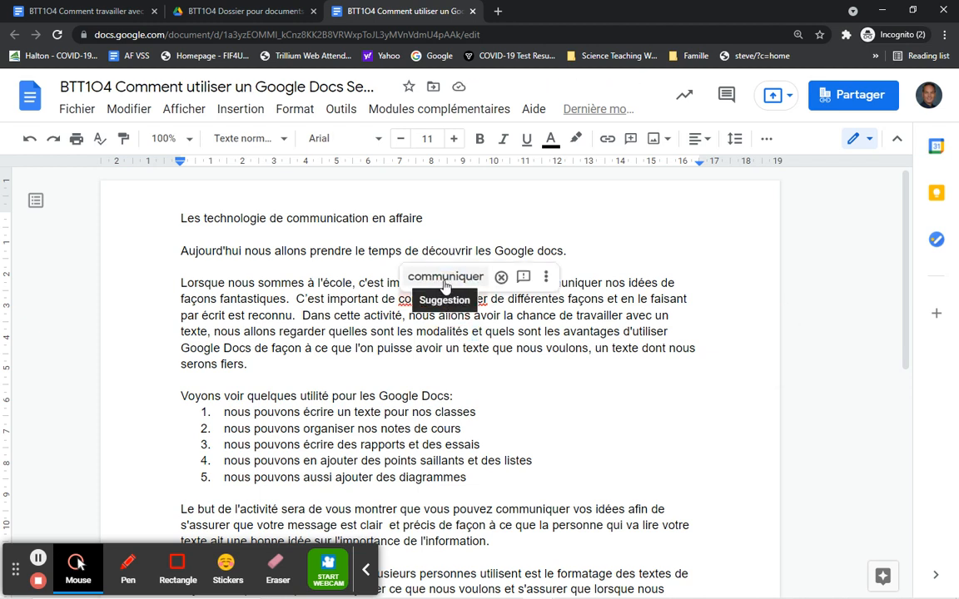
pyautogui.click(445, 277)
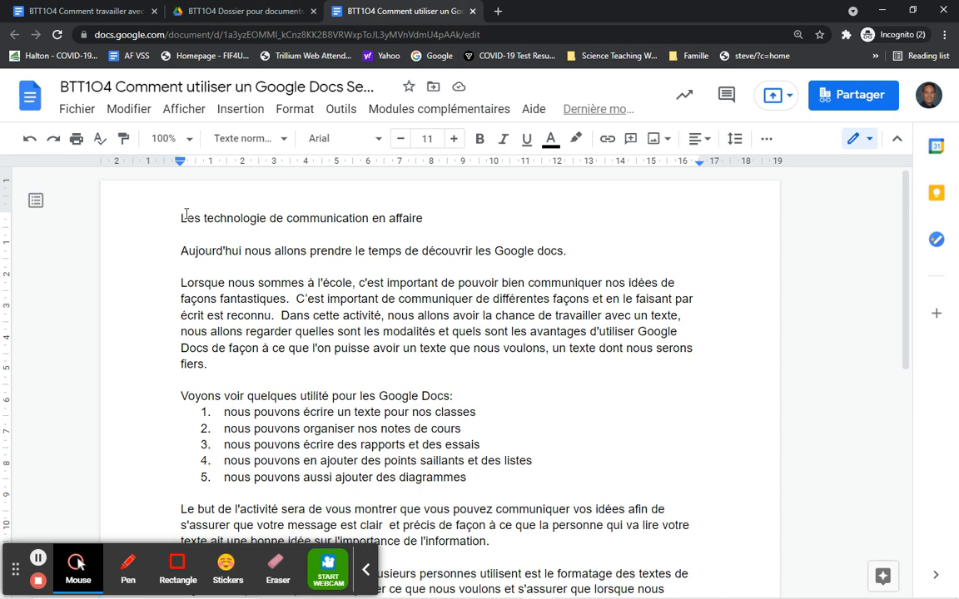
# Display the document in full-screen mode (Plein écran) and dismiss the notice about the hidden controls
pyautogui.click(77, 113)
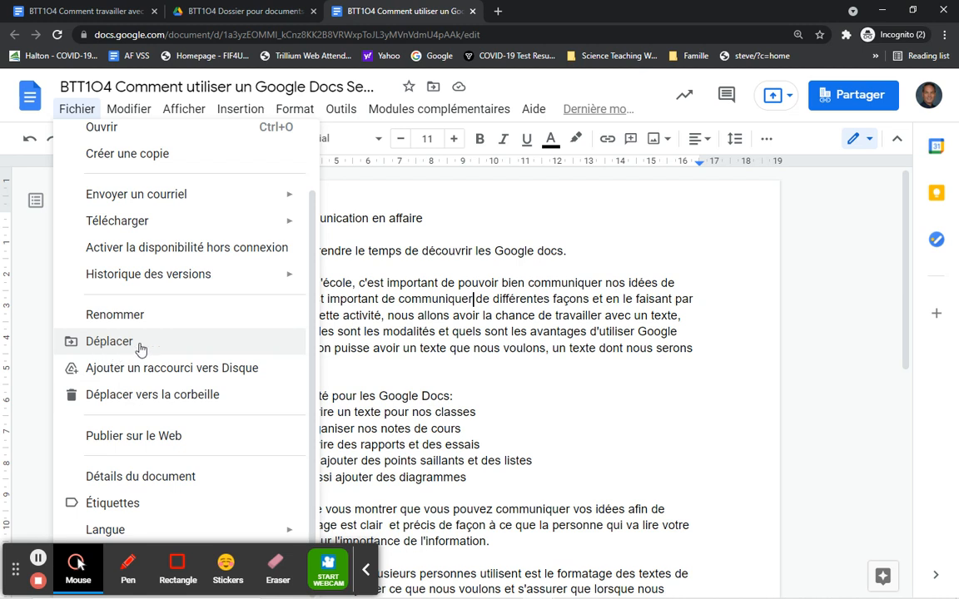
pyautogui.scroll(2, 179, 247)
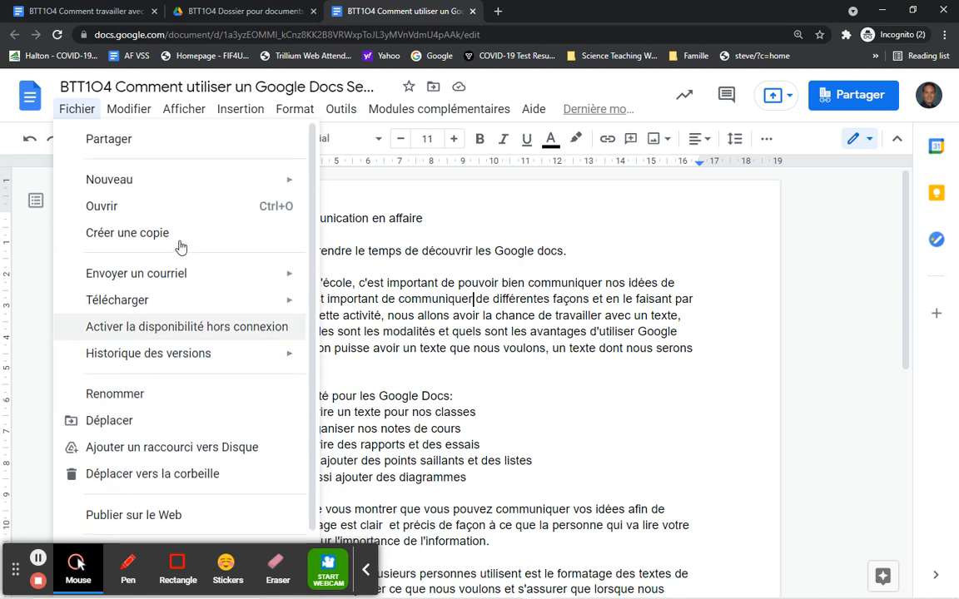
pyautogui.moveTo(140, 114)
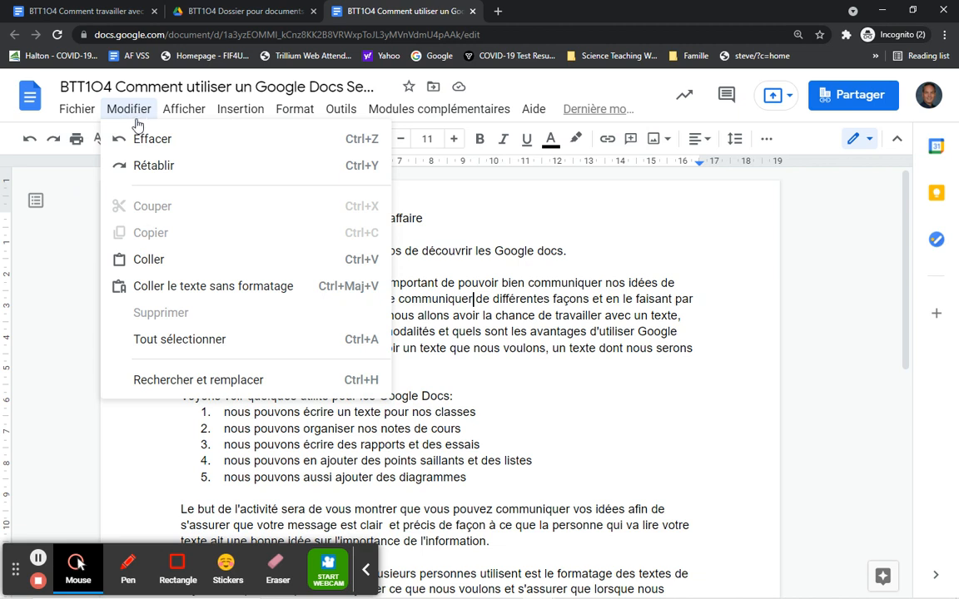
pyautogui.moveTo(175, 113)
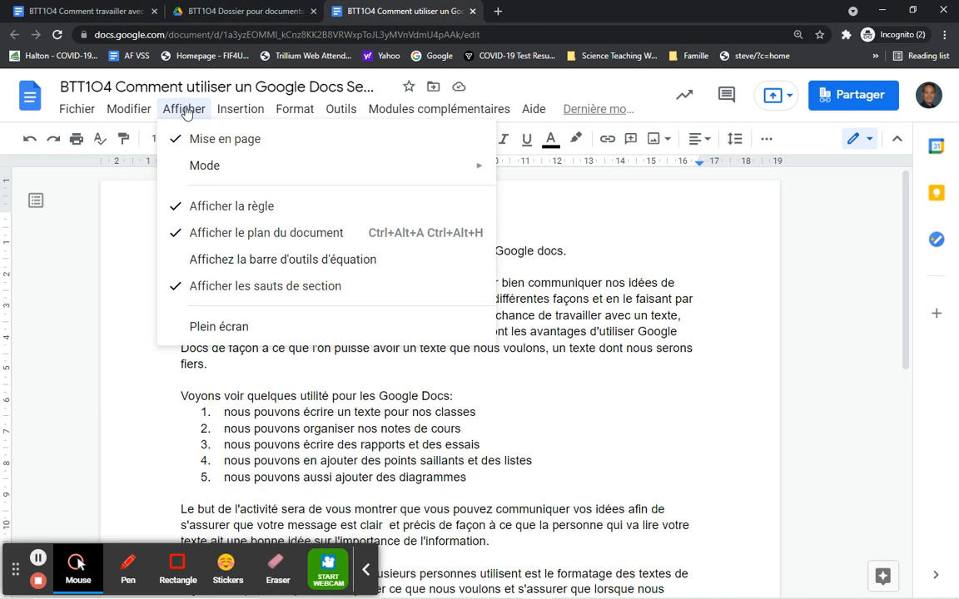
pyautogui.click(215, 333)
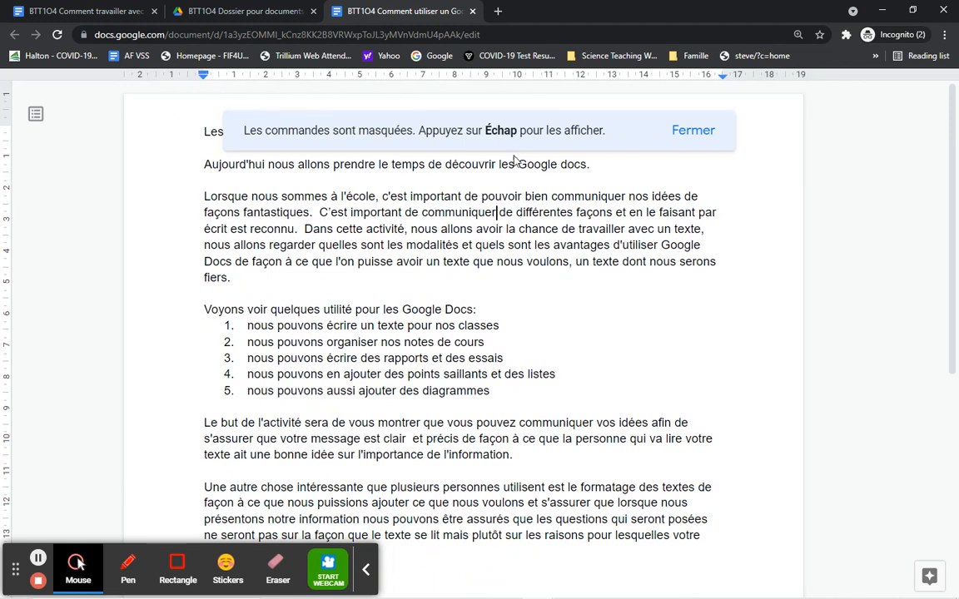
pyautogui.click(690, 131)
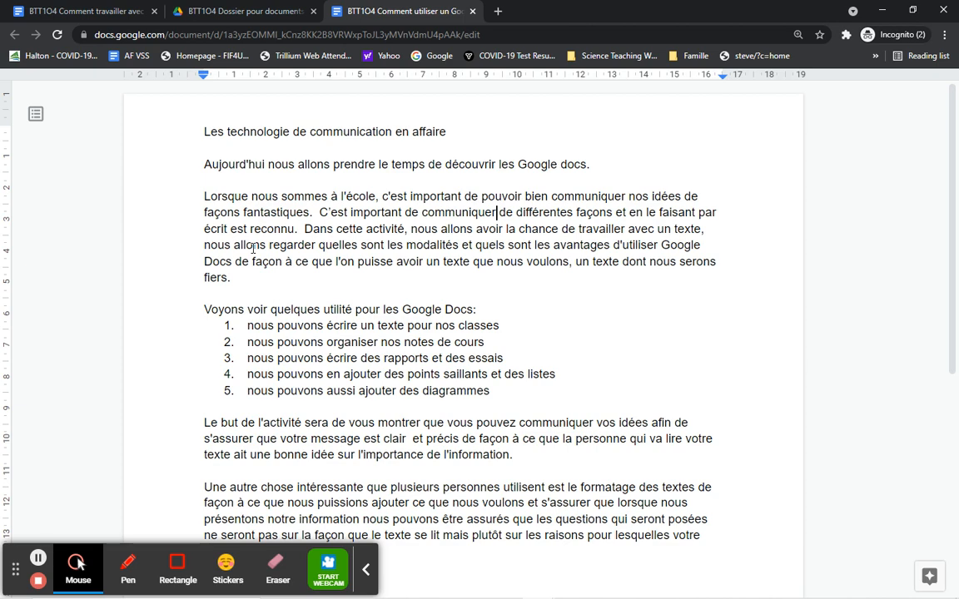
# Leave full-screen mode so the document's title and editing controls are displayed again
pyautogui.doubleClick(214, 180)
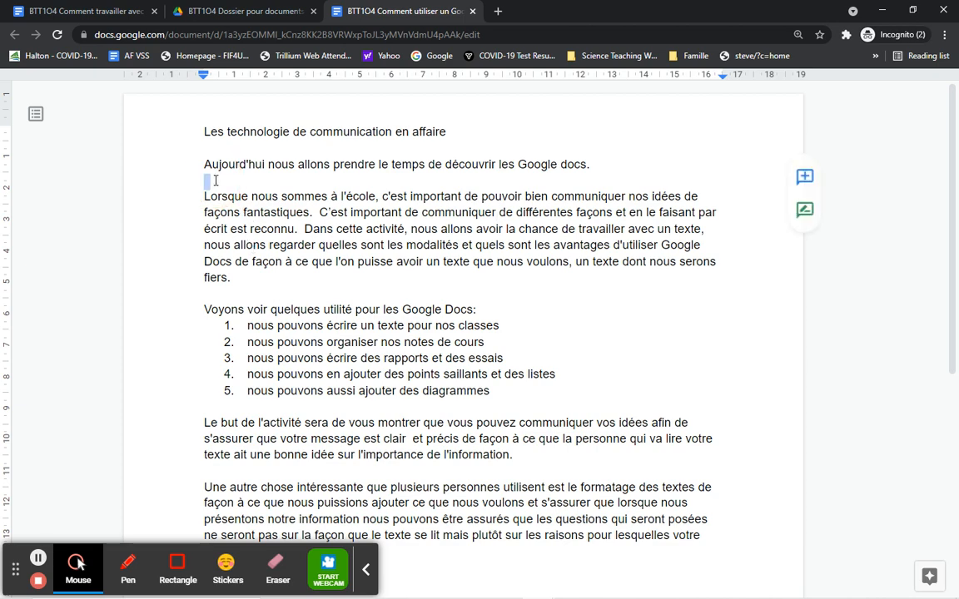
pyautogui.hotkey('ctrl', 'shift', 'f')
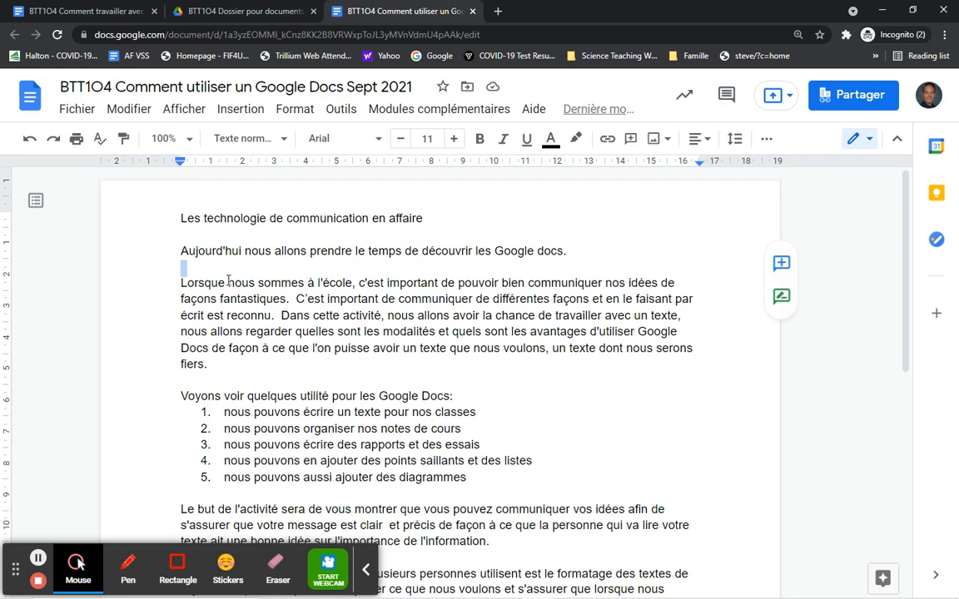
pyautogui.click(196, 267)
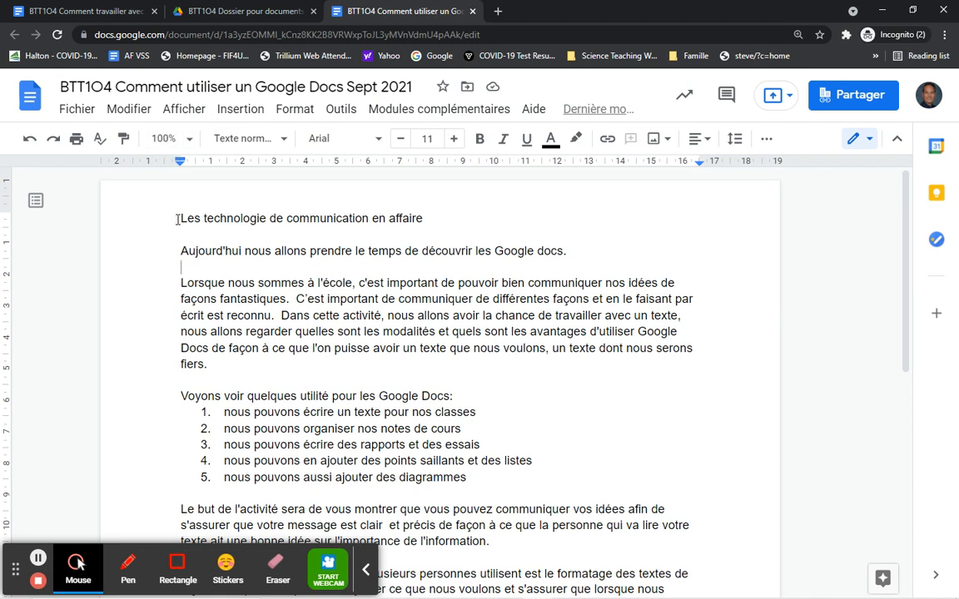
# Make the heading line "Les technologie de communication en affaire" bold and set its font size to 21
pyautogui.moveTo(177, 220); pyautogui.dragTo(411, 218)
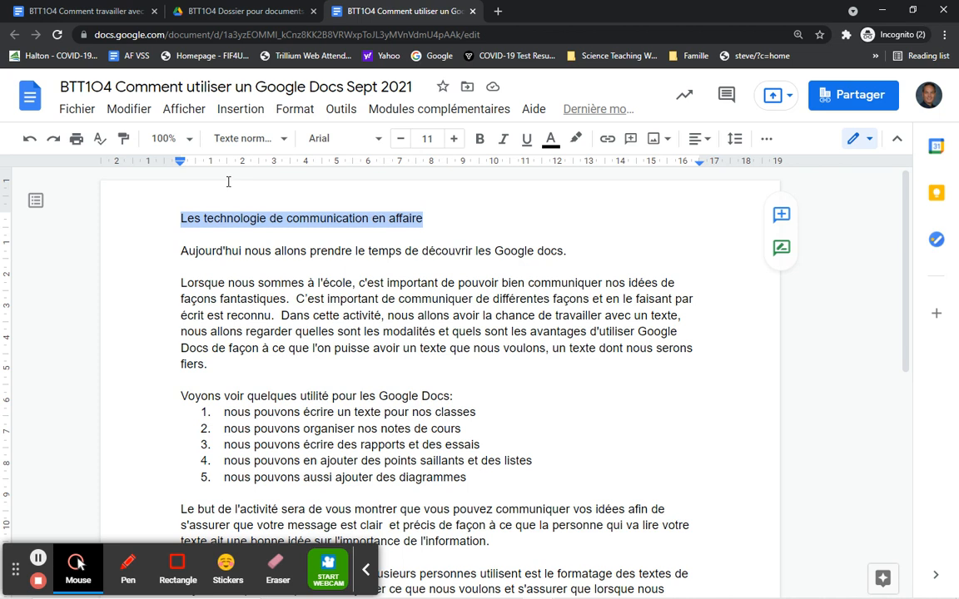
pyautogui.click(480, 143)
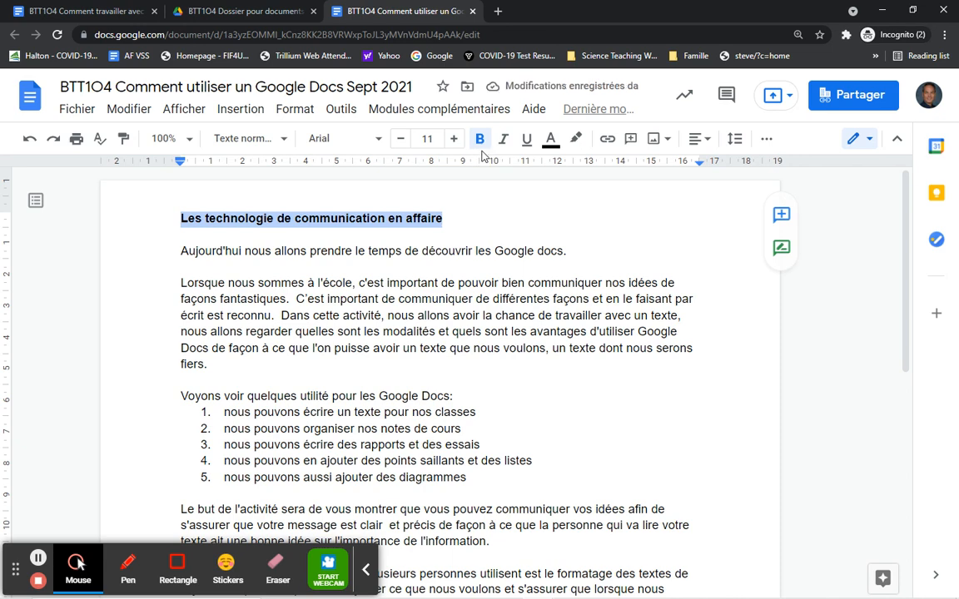
pyautogui.click(453, 139)
pyautogui.click(453, 139)
pyautogui.click(454, 139)
pyautogui.click(454, 139)
pyautogui.click(453, 139)
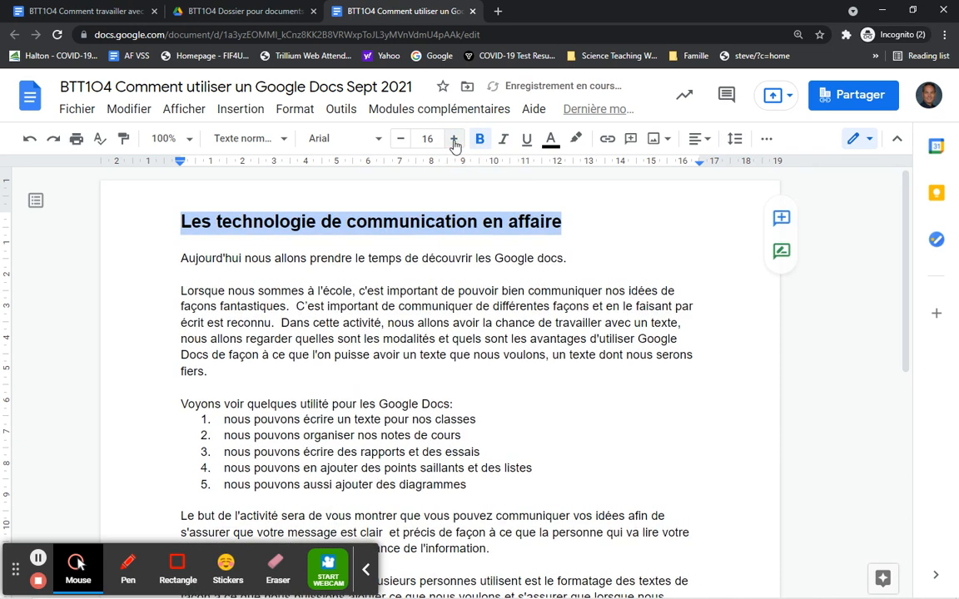
pyautogui.click(455, 139)
pyautogui.click(453, 139)
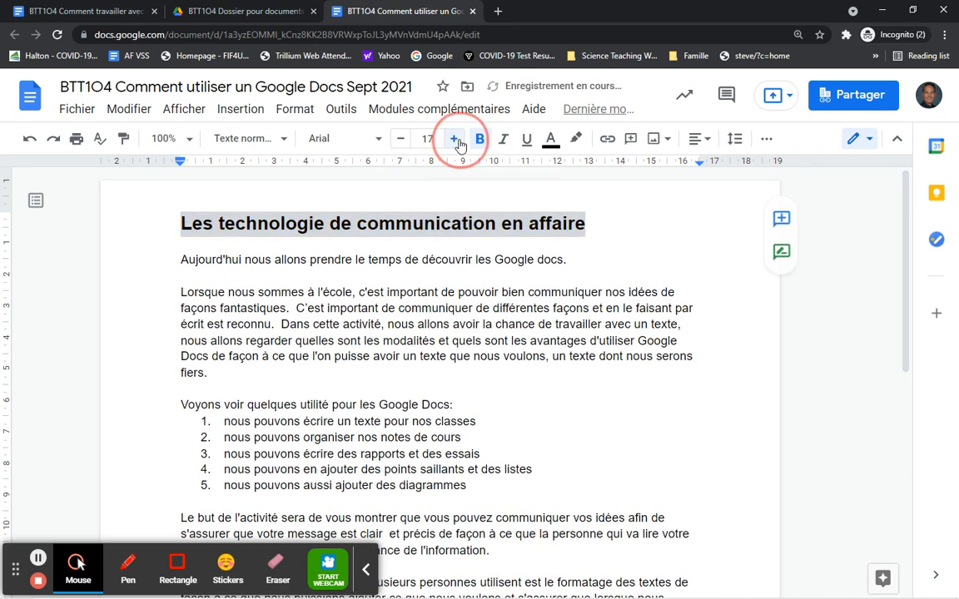
pyautogui.click(454, 139)
pyautogui.click(453, 139)
pyautogui.click(453, 139)
pyautogui.click(399, 280)
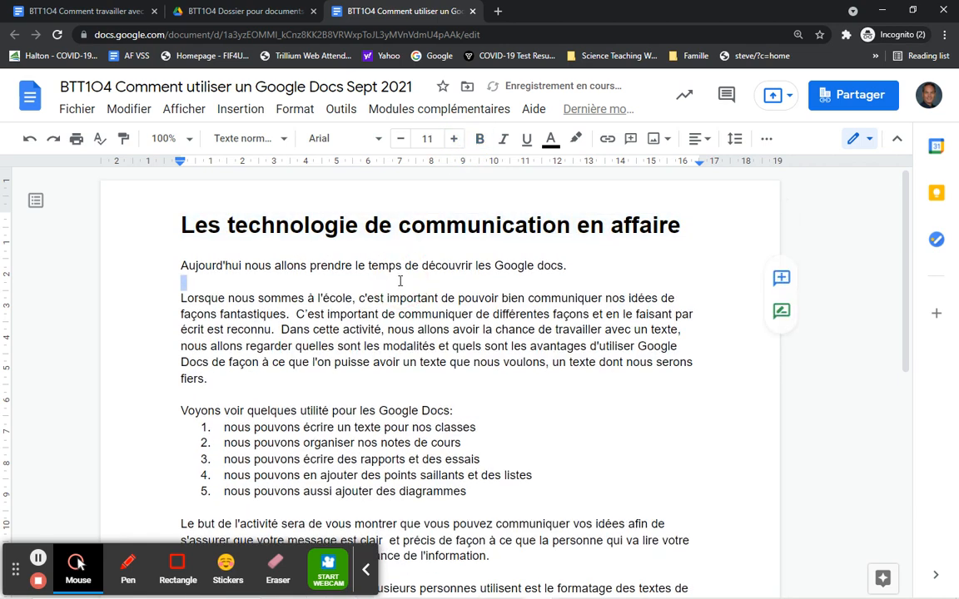
# Apply the Titre paragraph style to the line "Les technologie de communication en affaire"
pyautogui.click(297, 251)
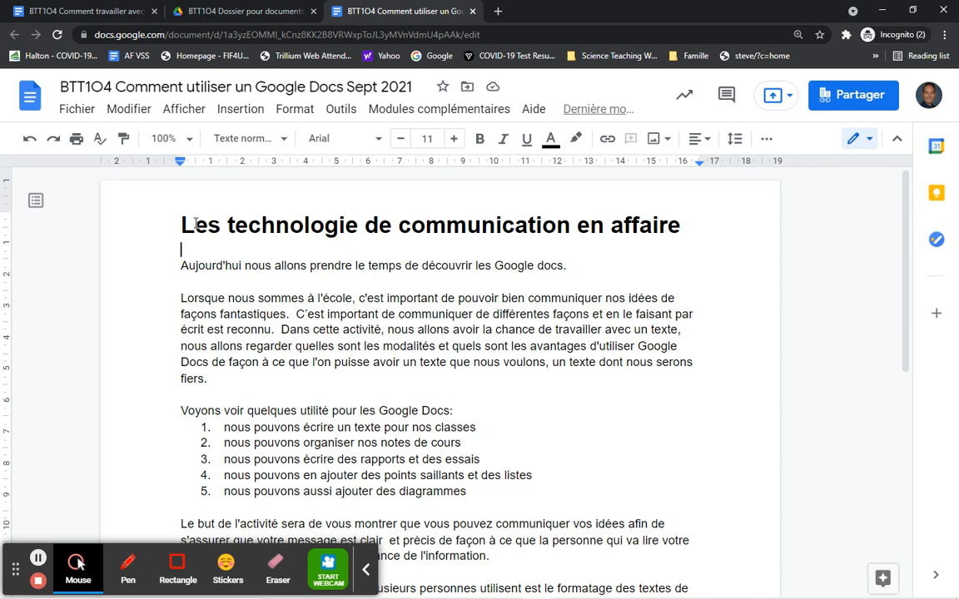
pyautogui.moveTo(171, 212); pyautogui.dragTo(678, 223)
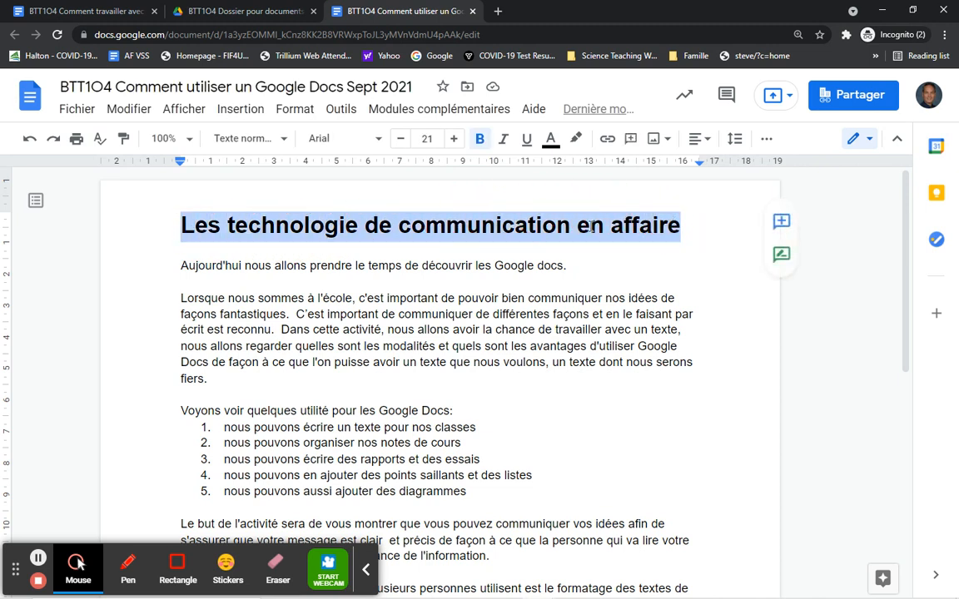
pyautogui.click(250, 139)
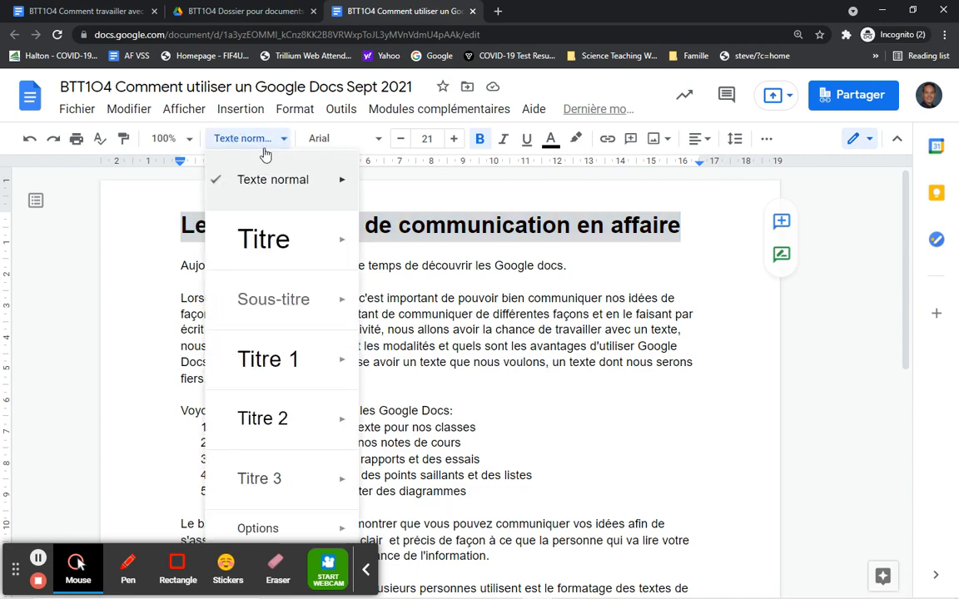
pyautogui.click(270, 242)
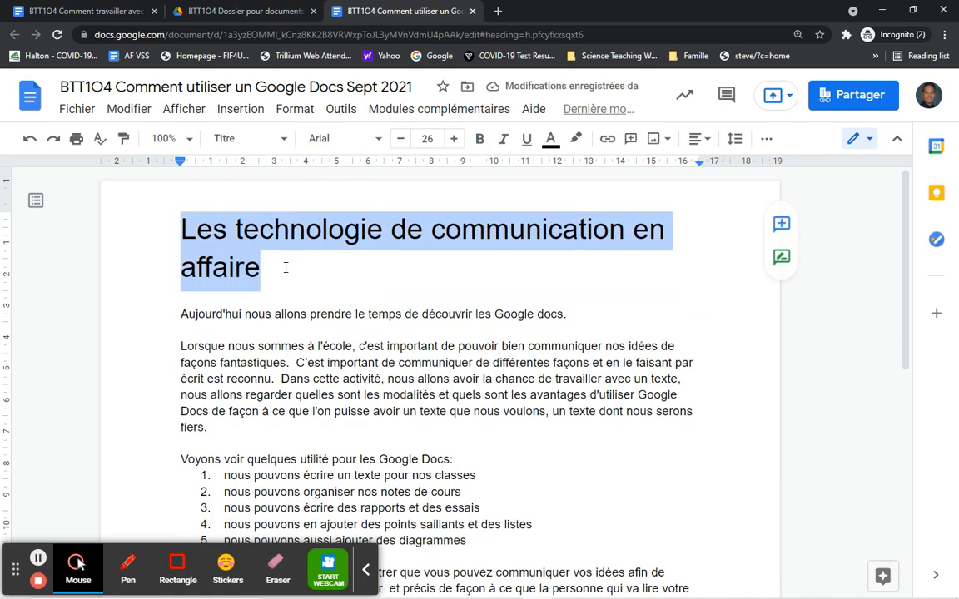
# Make the Titre-styled heading bold and reduce its font size to 21 so it fits on one line
pyautogui.moveTo(271, 267); pyautogui.dragTo(180, 231)
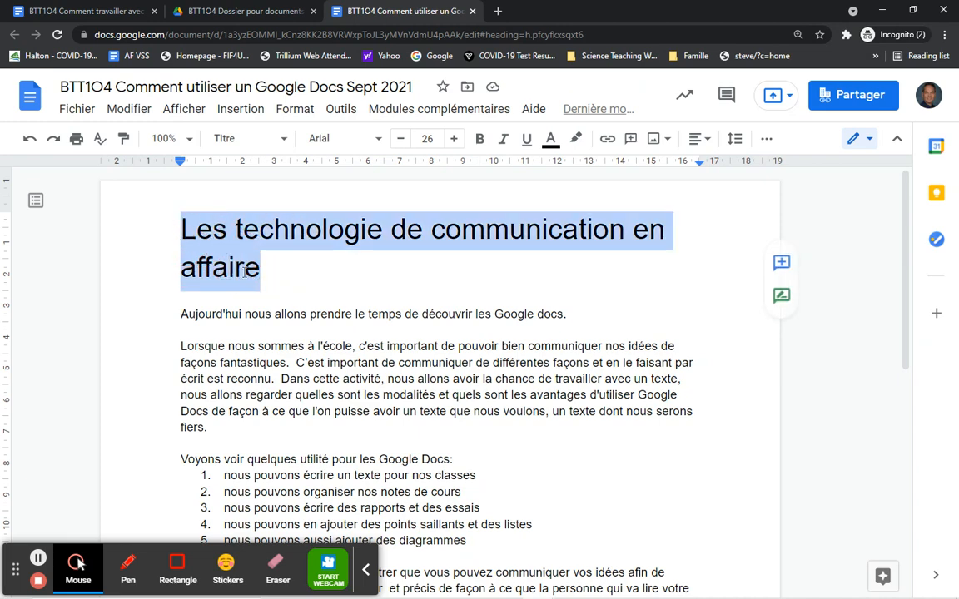
pyautogui.click(480, 140)
pyautogui.click(401, 140)
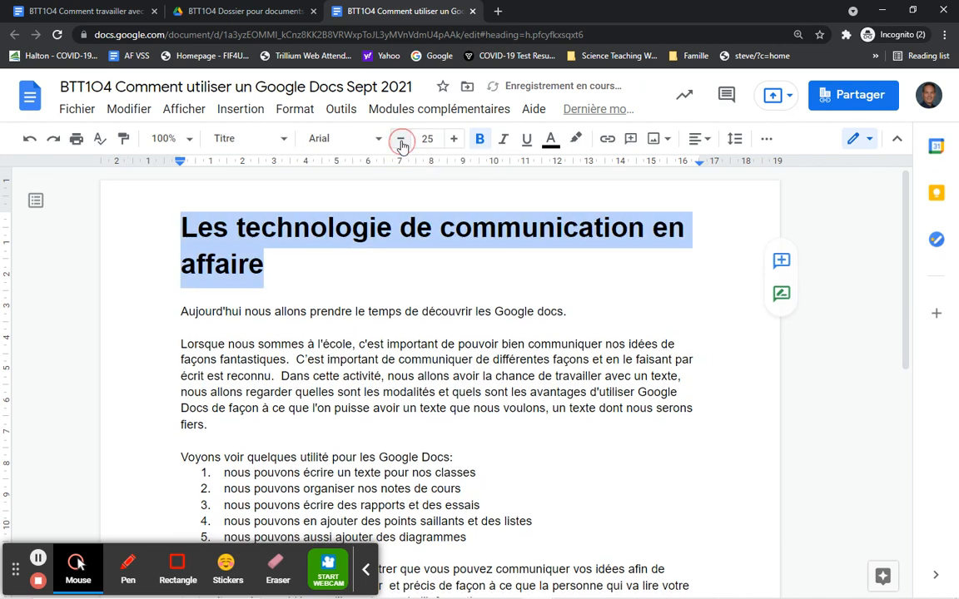
pyautogui.click(401, 140)
pyautogui.click(401, 140)
pyautogui.click(401, 140)
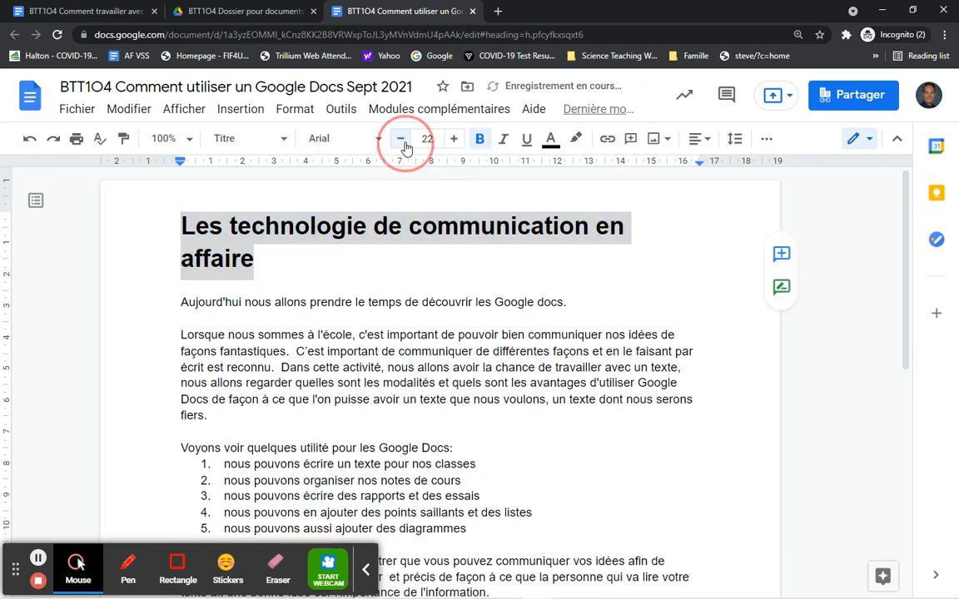
pyautogui.click(402, 140)
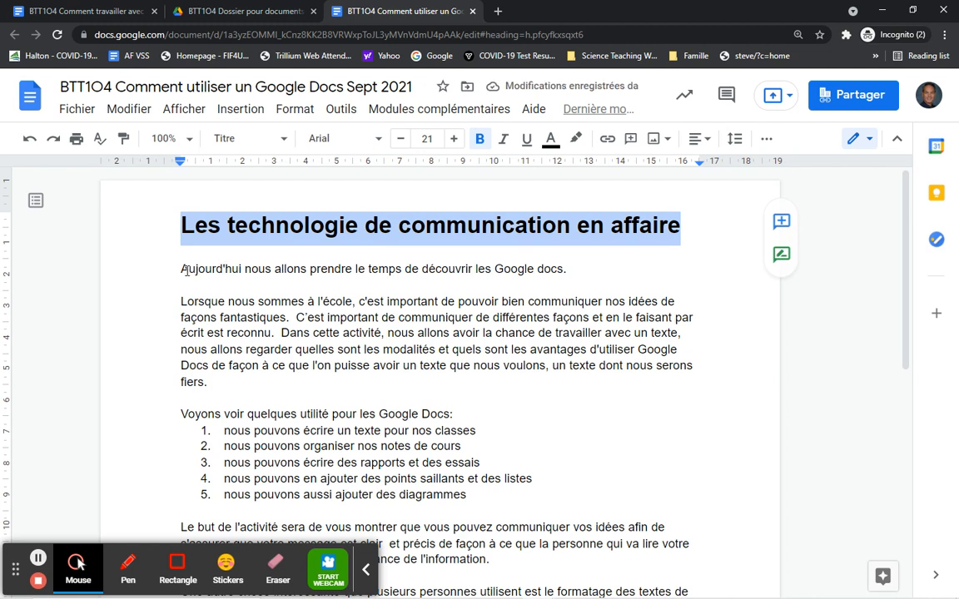
# Apply the Titre 2 style to the line starting "Aujourd'hui nous allons" and set its font size to 14
pyautogui.moveTo(187, 269); pyautogui.dragTo(566, 267)
pyautogui.click(249, 139)
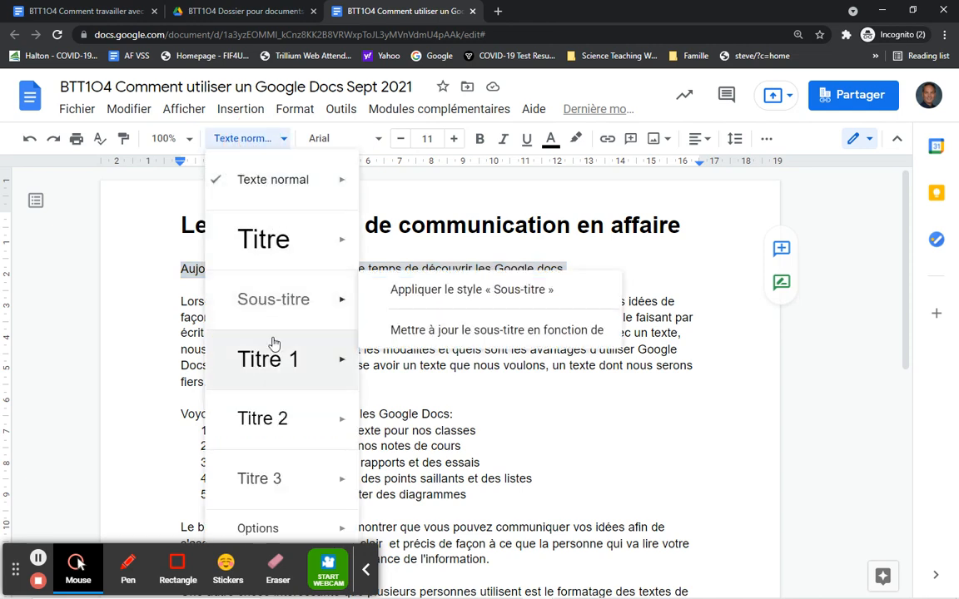
pyautogui.click(259, 418)
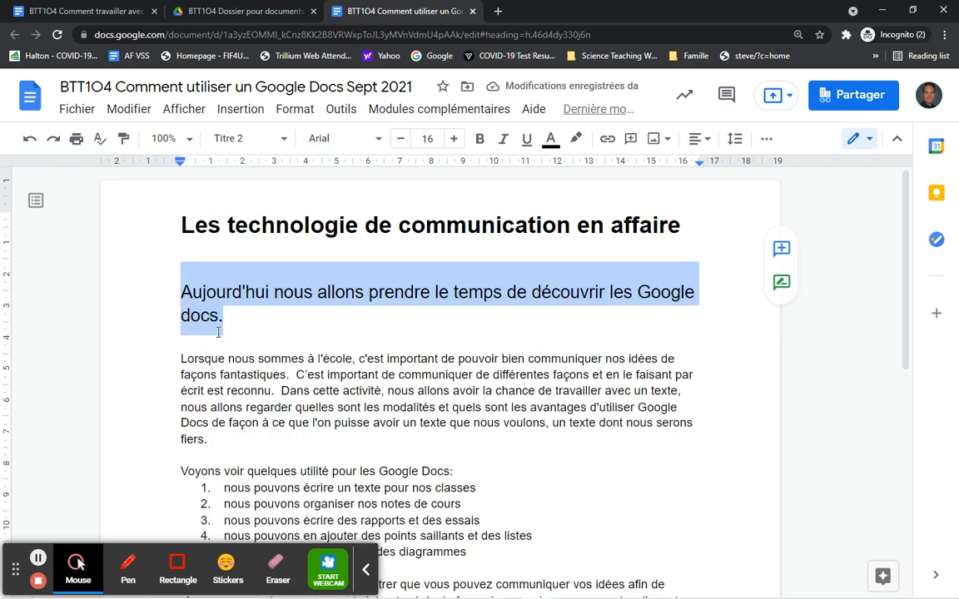
pyautogui.click(400, 138)
pyautogui.click(401, 138)
pyautogui.click(400, 138)
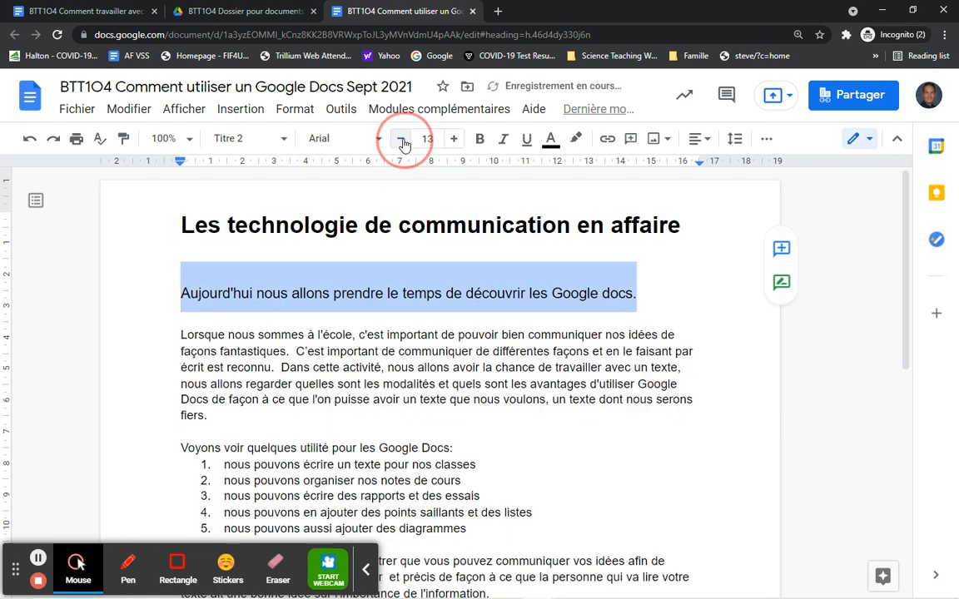
pyautogui.click(454, 138)
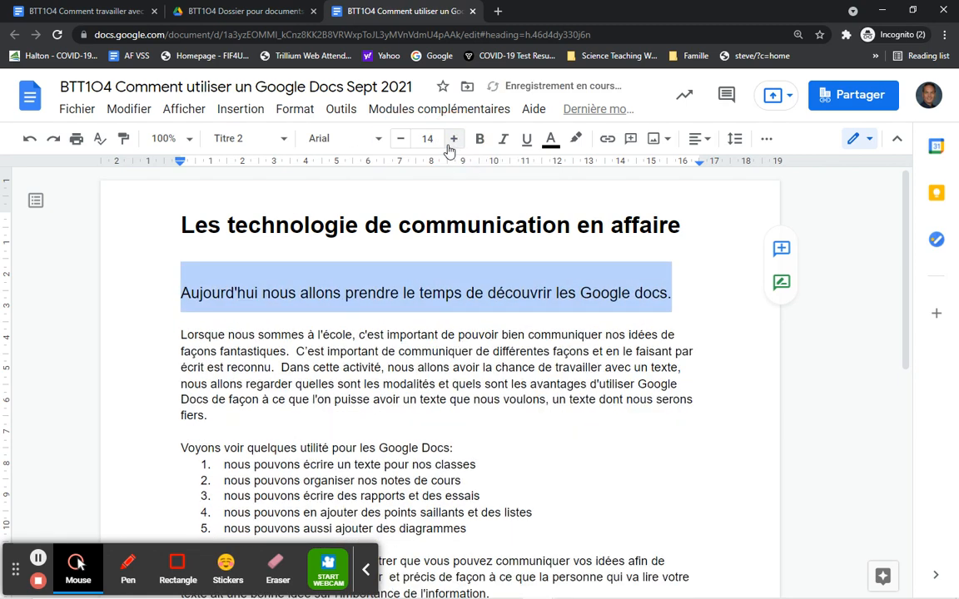
pyautogui.click(347, 413)
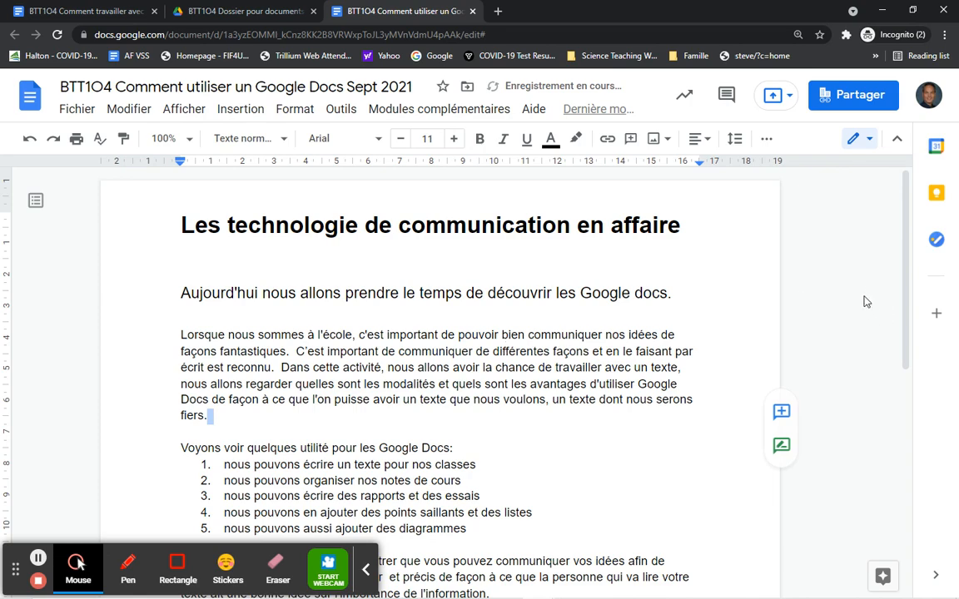
# Add an extra blank line above "Voyons voir quelques utilité pour les Google Docs"
pyautogui.moveTo(908, 269); pyautogui.dragTo(916, 311)
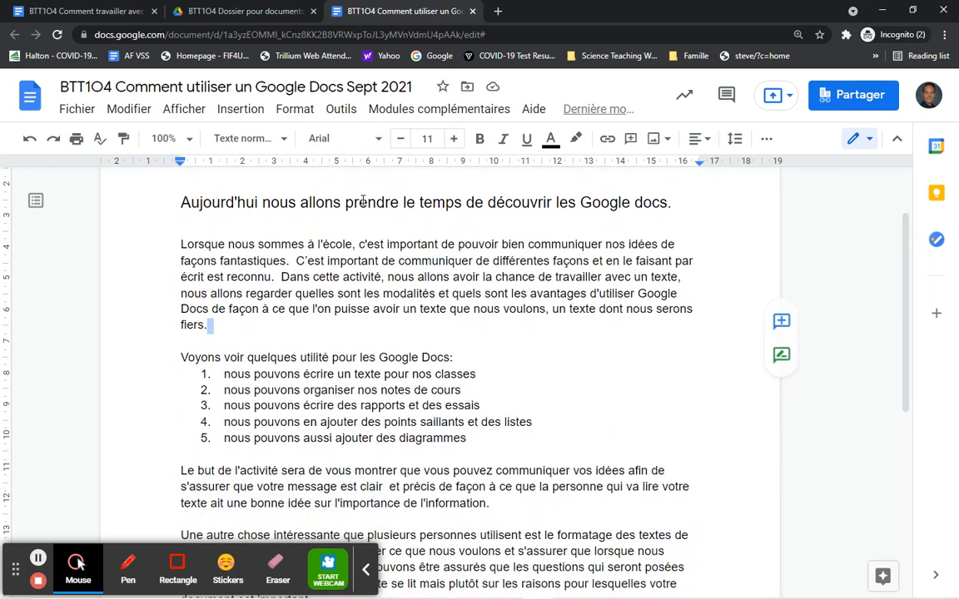
pyautogui.click(199, 339)
pyautogui.press('Return')
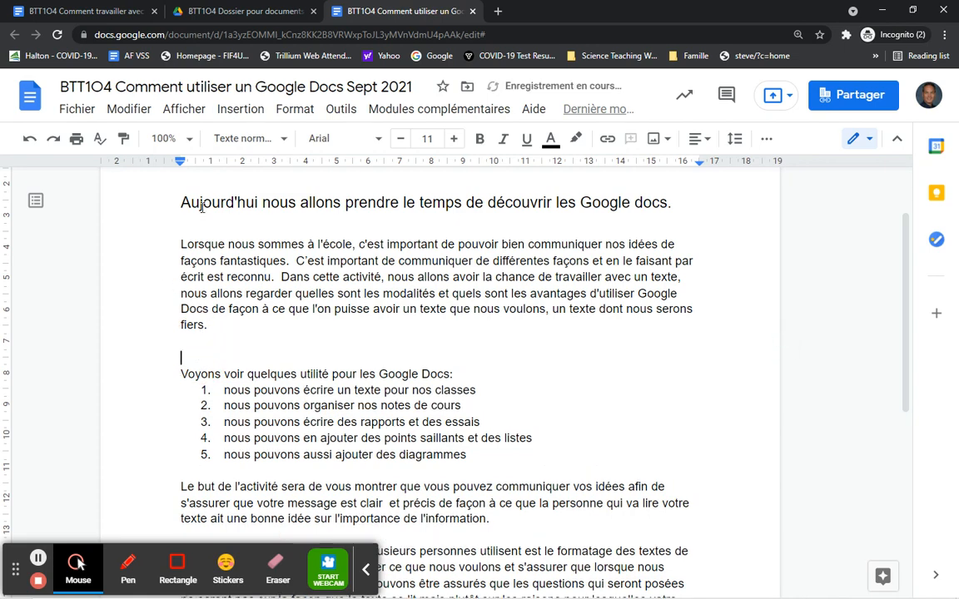
# Open Google Photos as the source for an inserted image and search it for "google docs"
pyautogui.click(242, 117)
pyautogui.moveTo(252, 147)
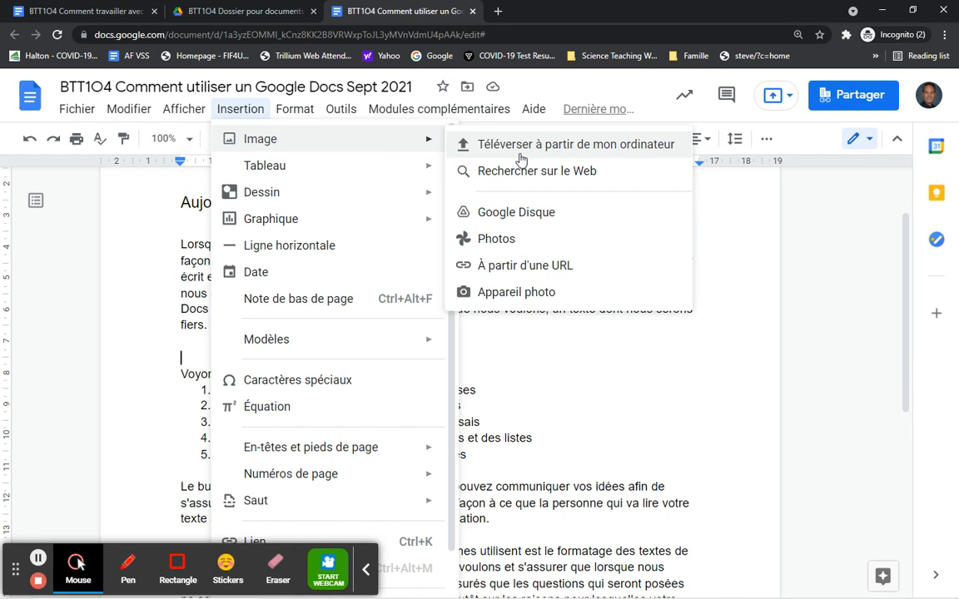
pyautogui.click(510, 242)
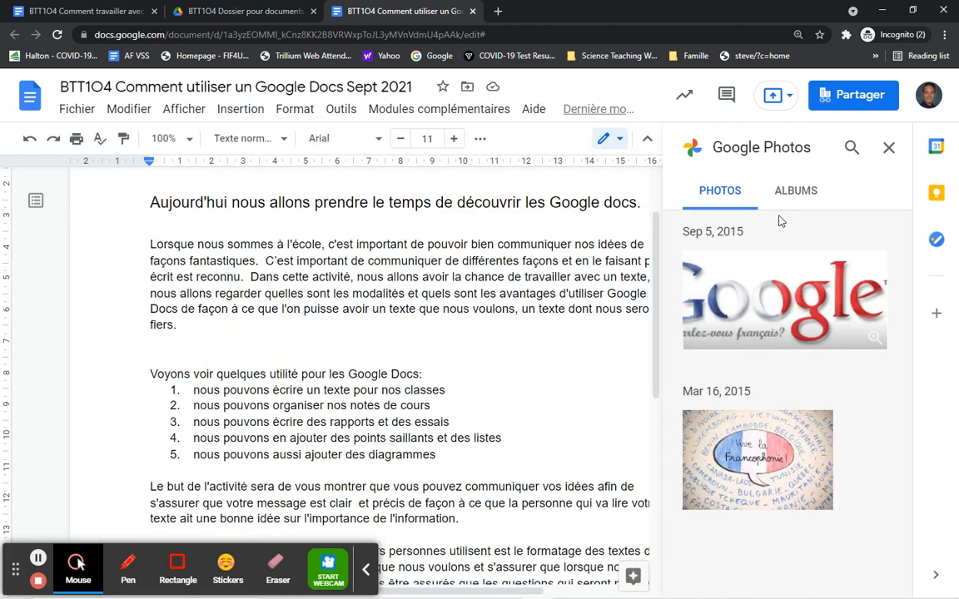
pyautogui.click(852, 149)
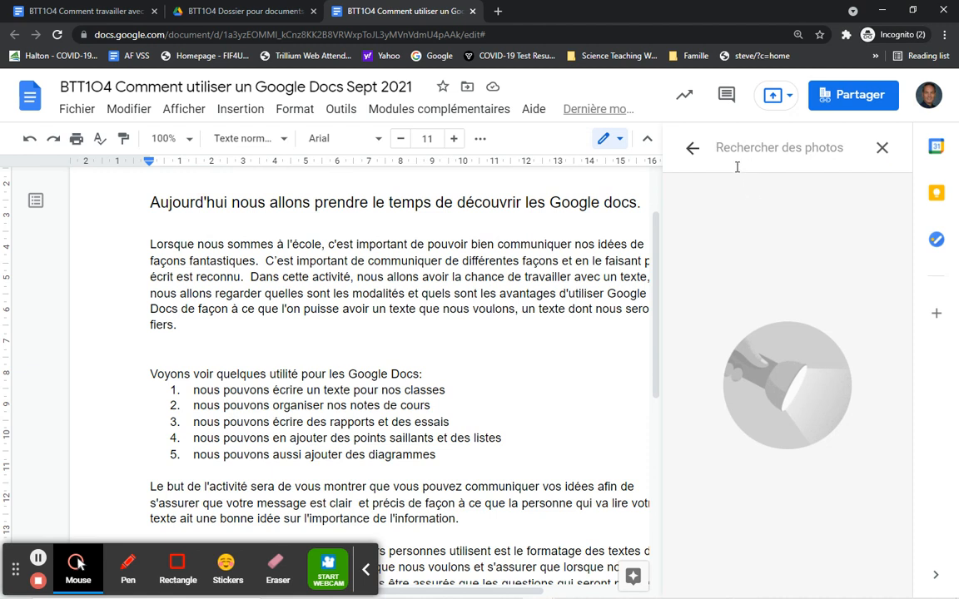
pyautogui.write('goog')
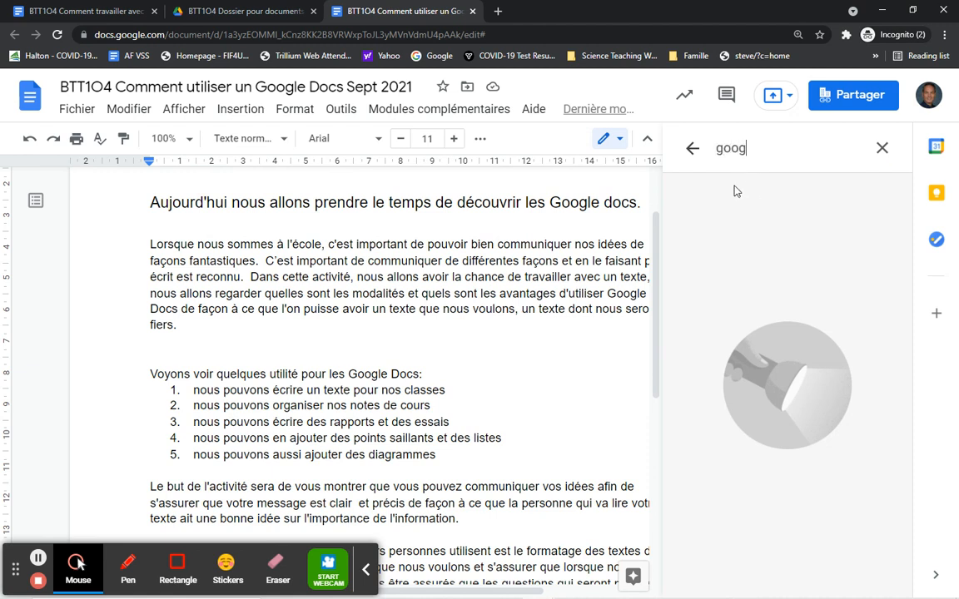
pyautogui.write('le docs')
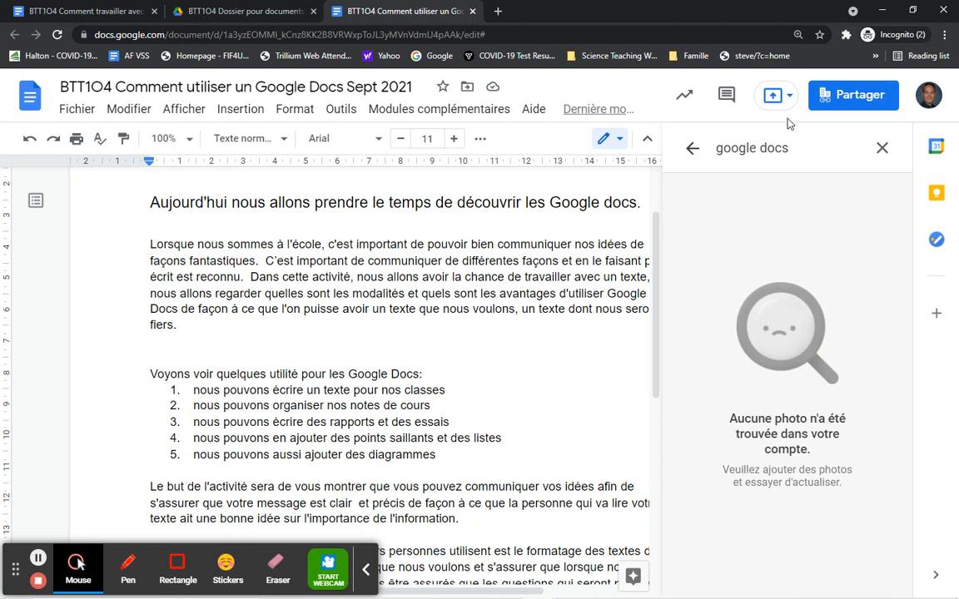
# Search Google Photos for "canada" instead, then return to the photo list and close Google Photos
pyautogui.click(785, 149)
pyautogui.press('BackSpace')
pyautogui.press('BackSpace')
pyautogui.press('BackSpace')
pyautogui.moveTo(756, 148); pyautogui.dragTo(708, 152)
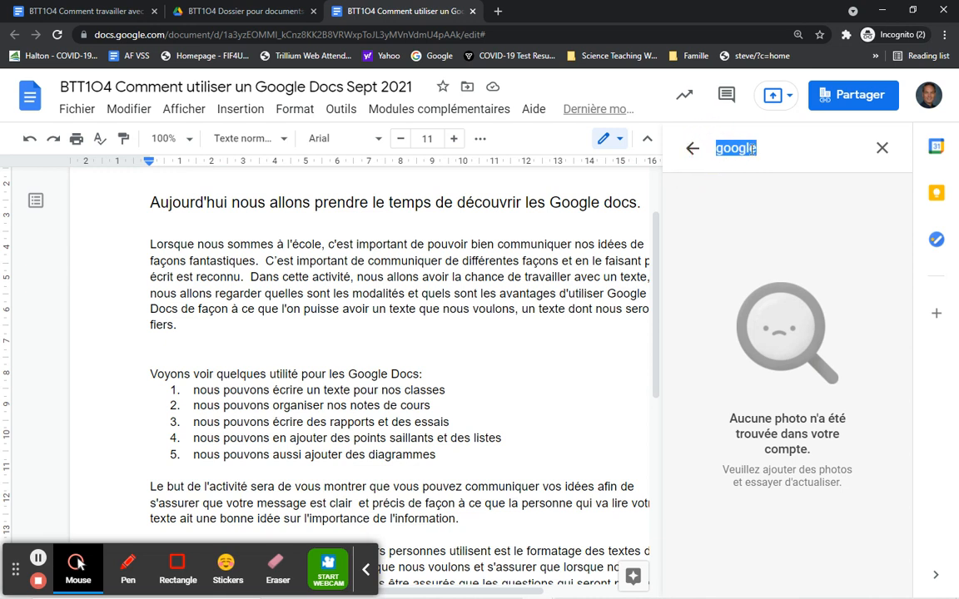
pyautogui.write('canada')
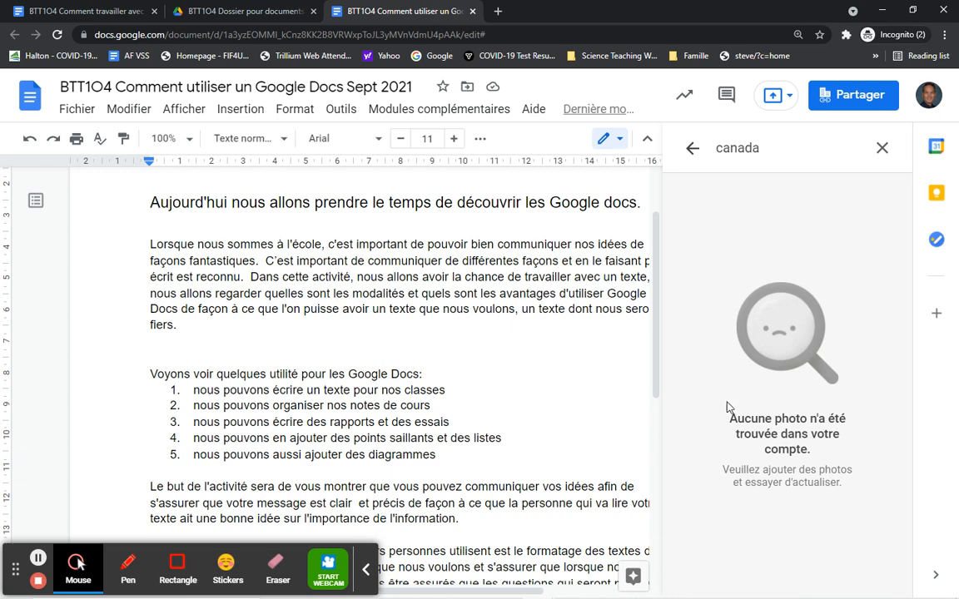
pyautogui.click(692, 147)
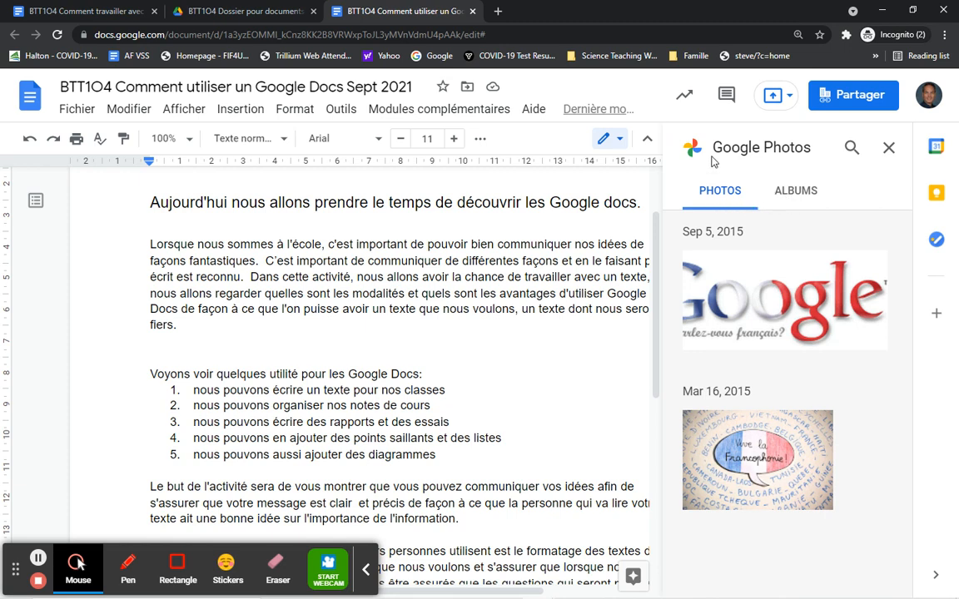
pyautogui.click(887, 148)
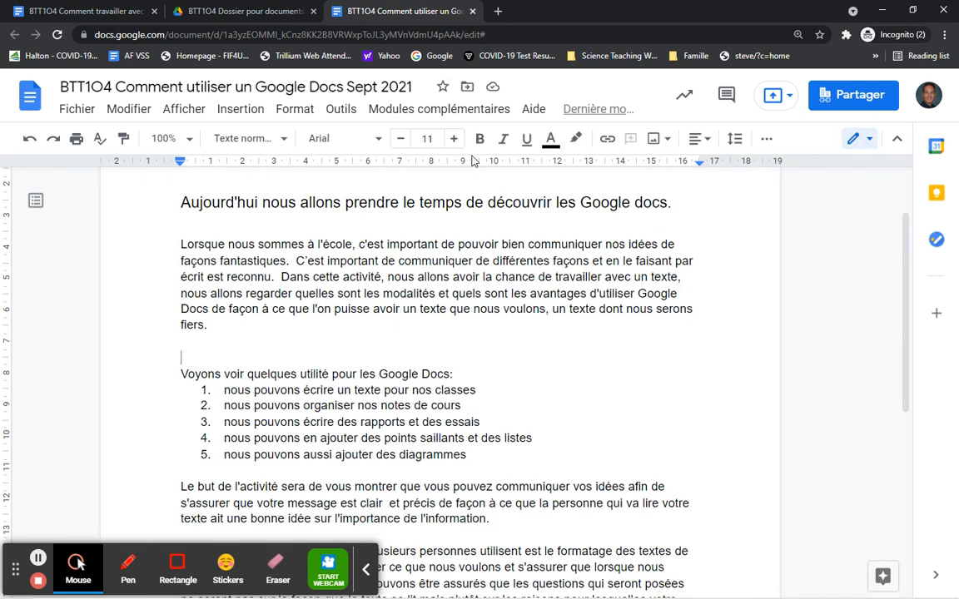
# Search the web for "google docs" images to insert into the document
pyautogui.click(238, 111)
pyautogui.moveTo(304, 143)
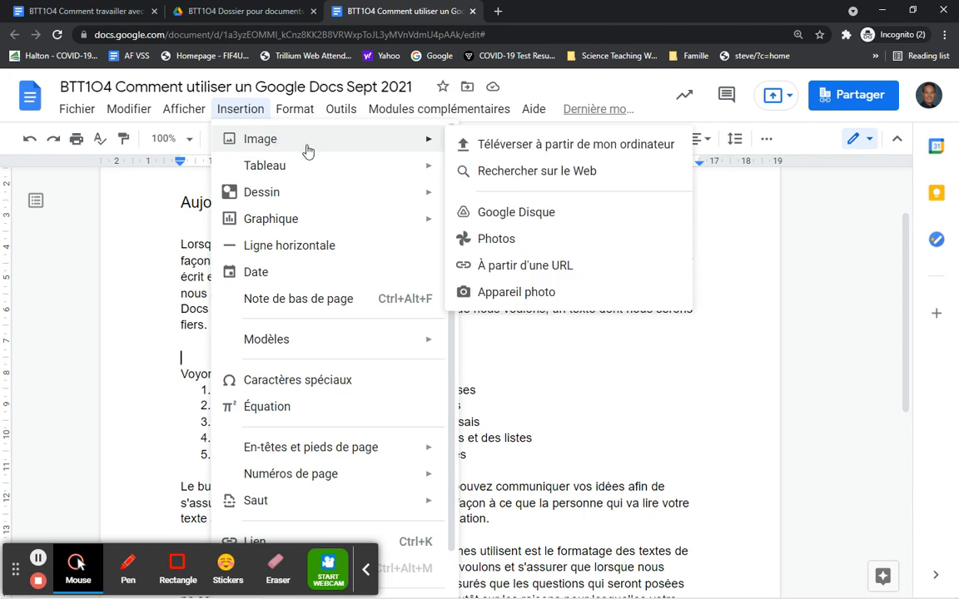
pyautogui.click(491, 174)
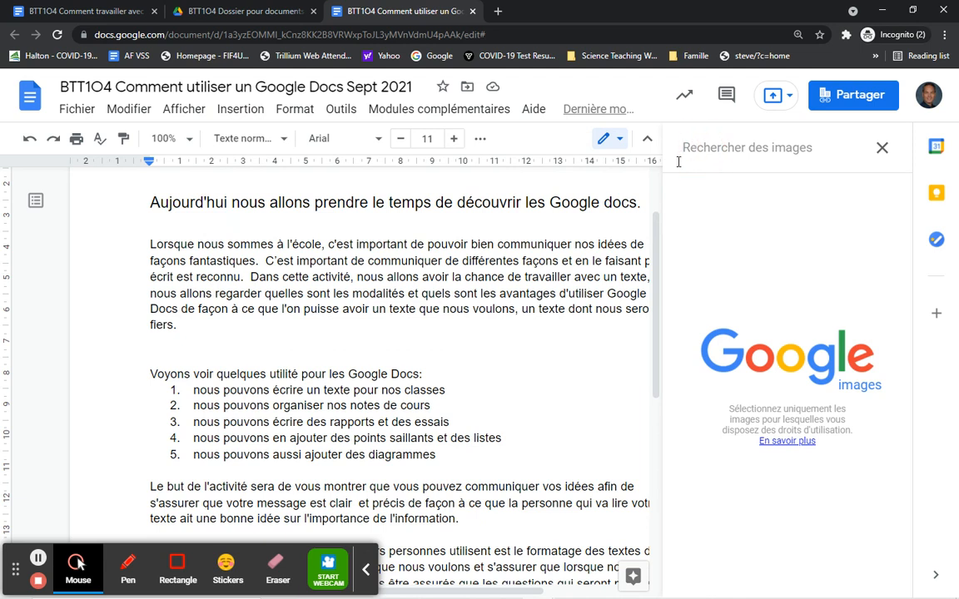
pyautogui.write('google')
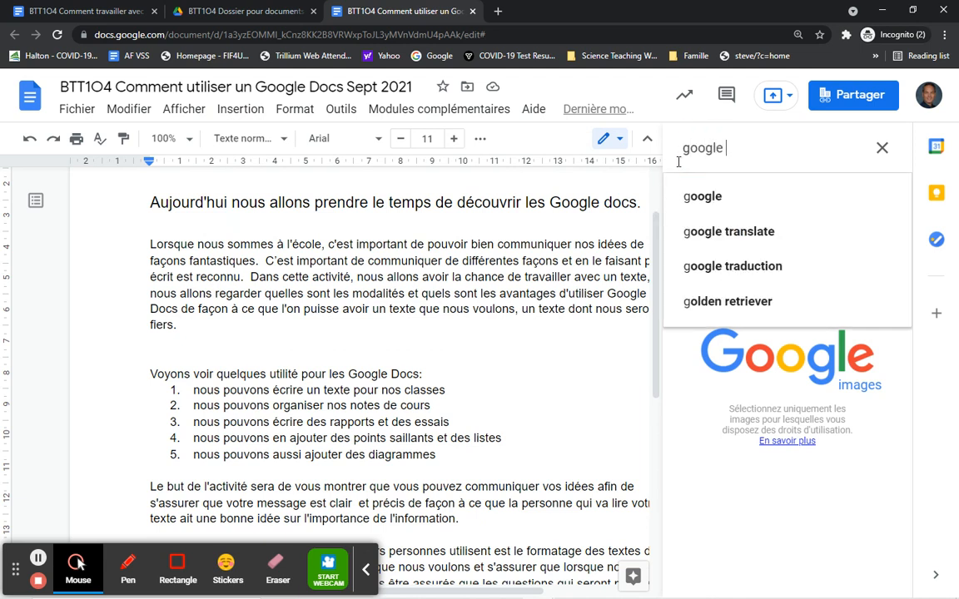
pyautogui.write(' docs')
pyautogui.press('Return')
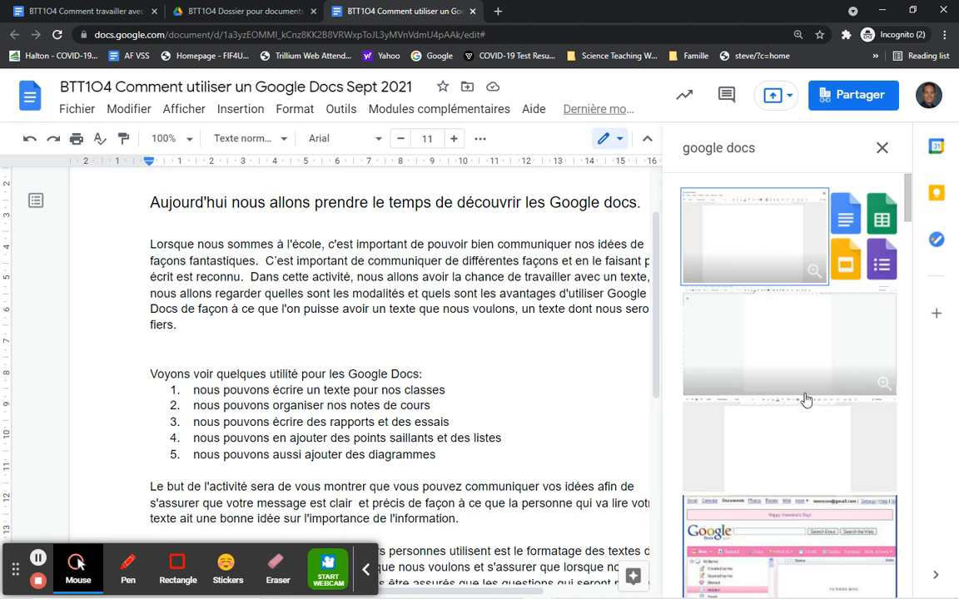
# Browse the image results and insert the picture of four coloured Google file icons above "Voyons voir quelques utilité pour les Google Docs"
pyautogui.scroll(-6, 804, 398)
pyautogui.scroll(-5, 792, 394)
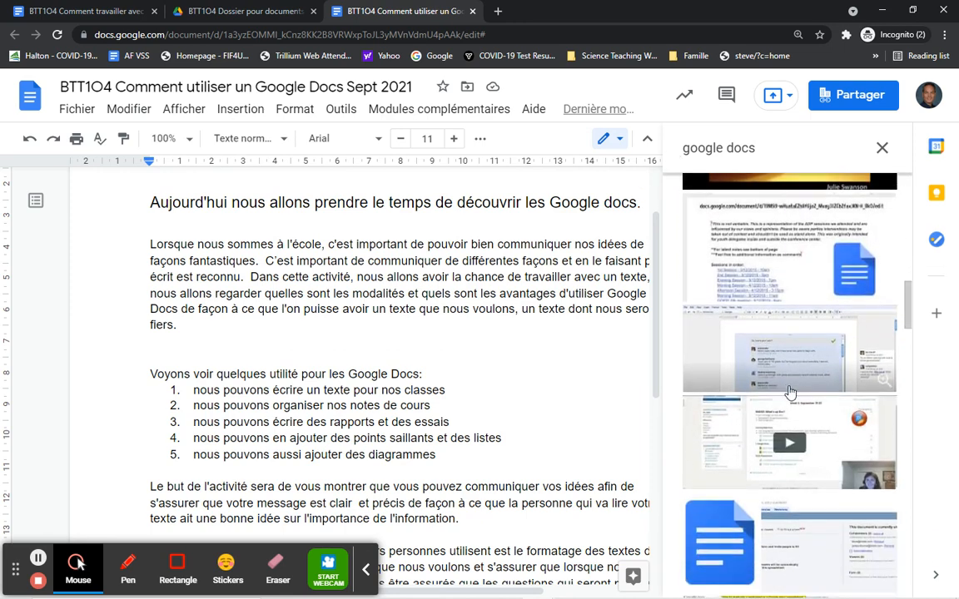
pyautogui.scroll(6, 792, 394)
pyautogui.scroll(5, 792, 392)
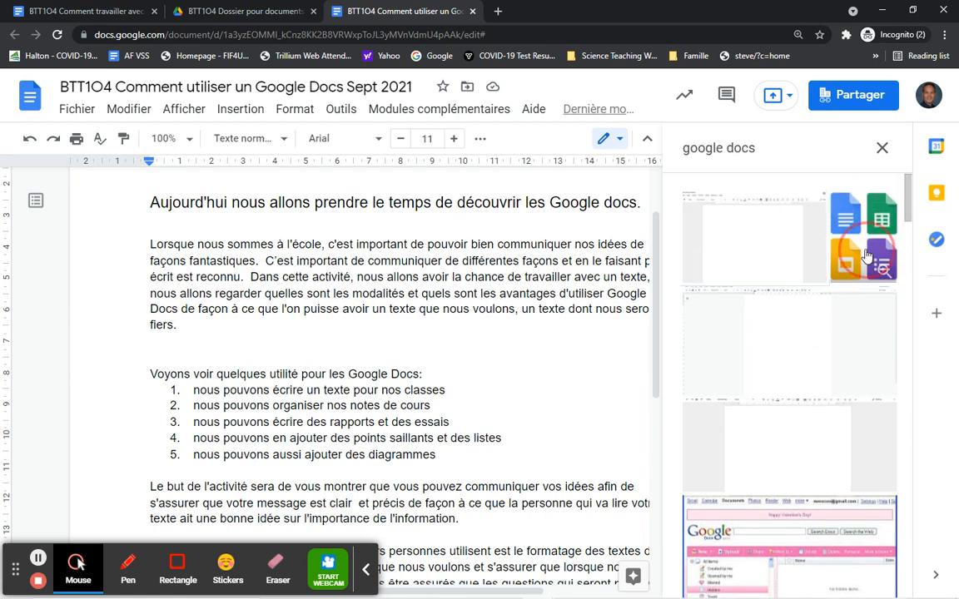
pyautogui.click(779, 232)
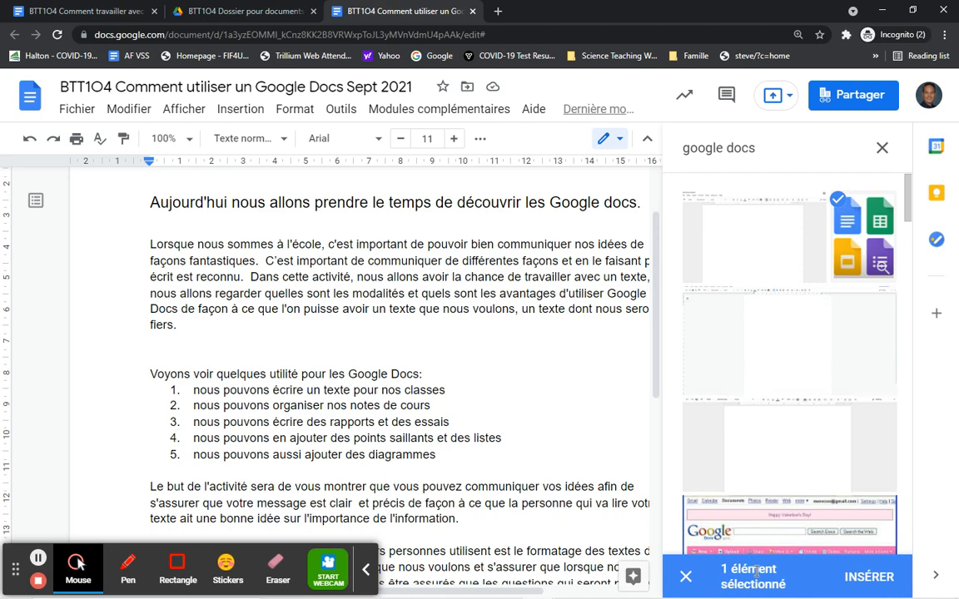
pyautogui.click(866, 577)
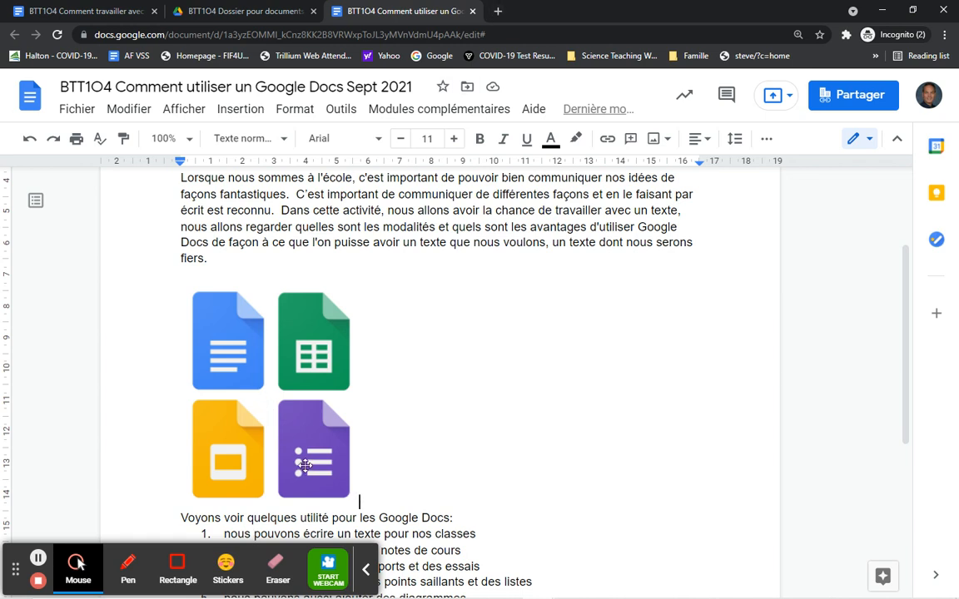
# Add a blank line between the inserted four-icon image and the line "Voyons voir quelques utilité pour les Google Docs"
pyautogui.click(274, 419)
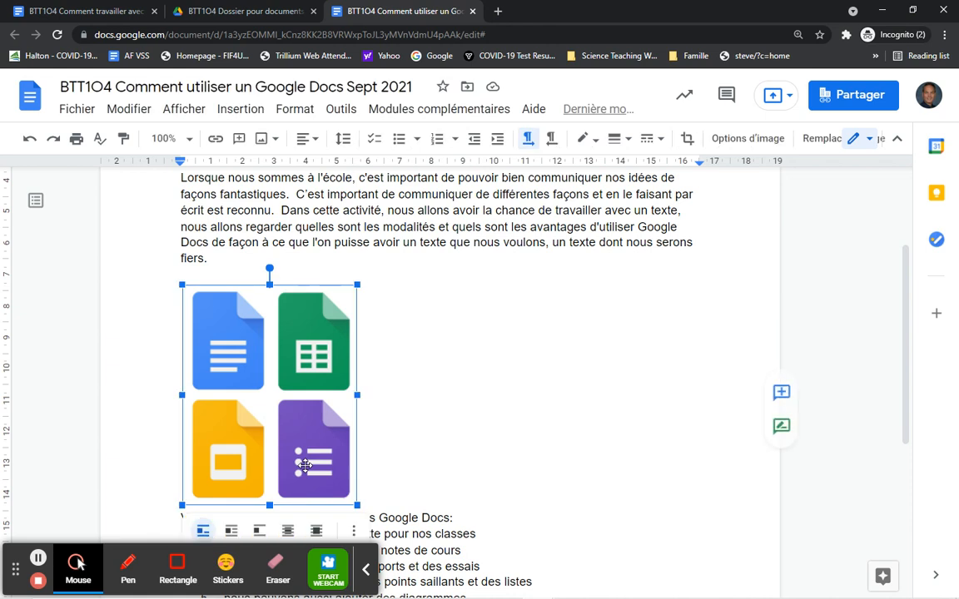
pyautogui.click(368, 483)
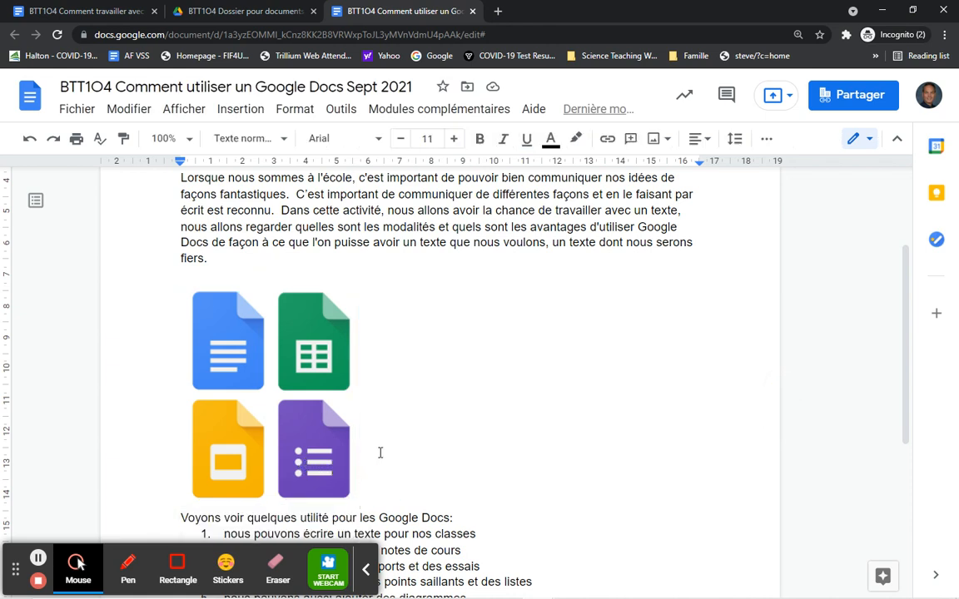
pyautogui.press('Return')
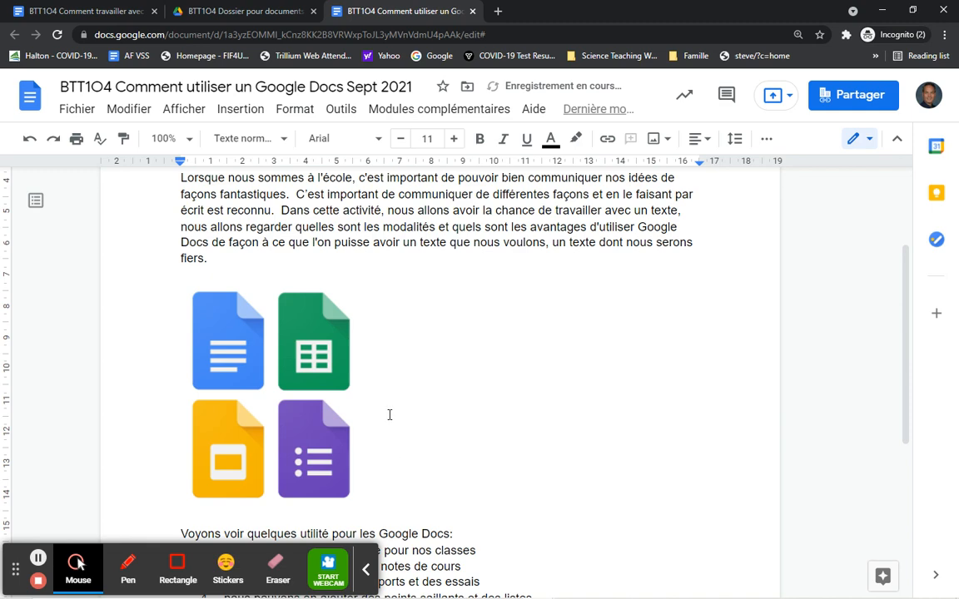
# Open Google in a new browser tab and search for "google docs"
pyautogui.click(498, 11)
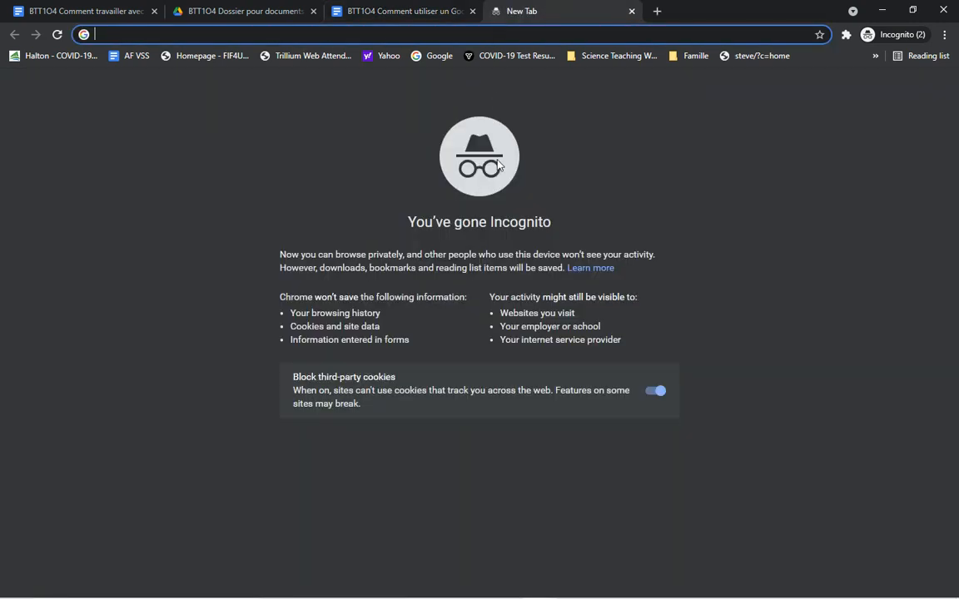
pyautogui.click(433, 56)
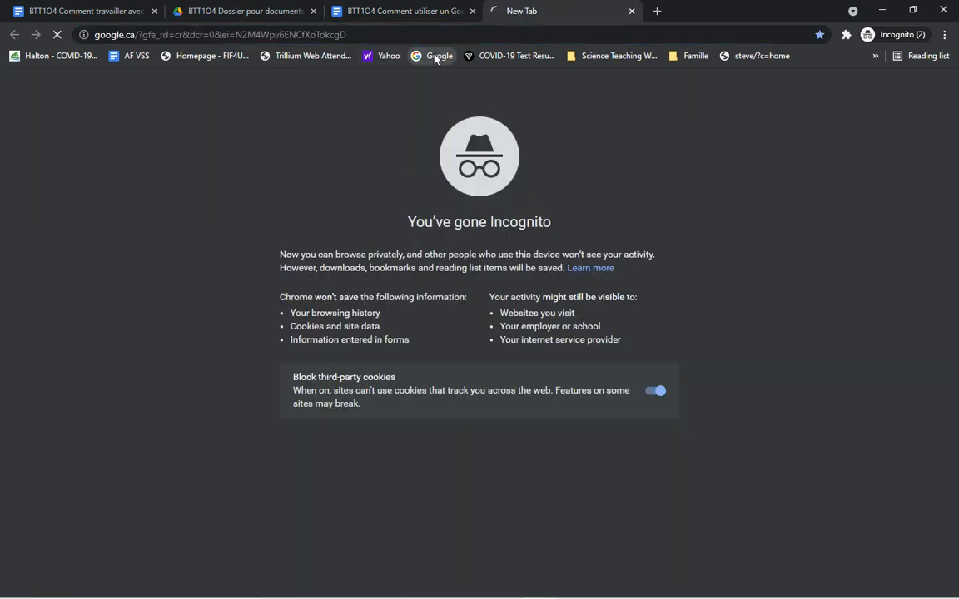
pyautogui.click(409, 296)
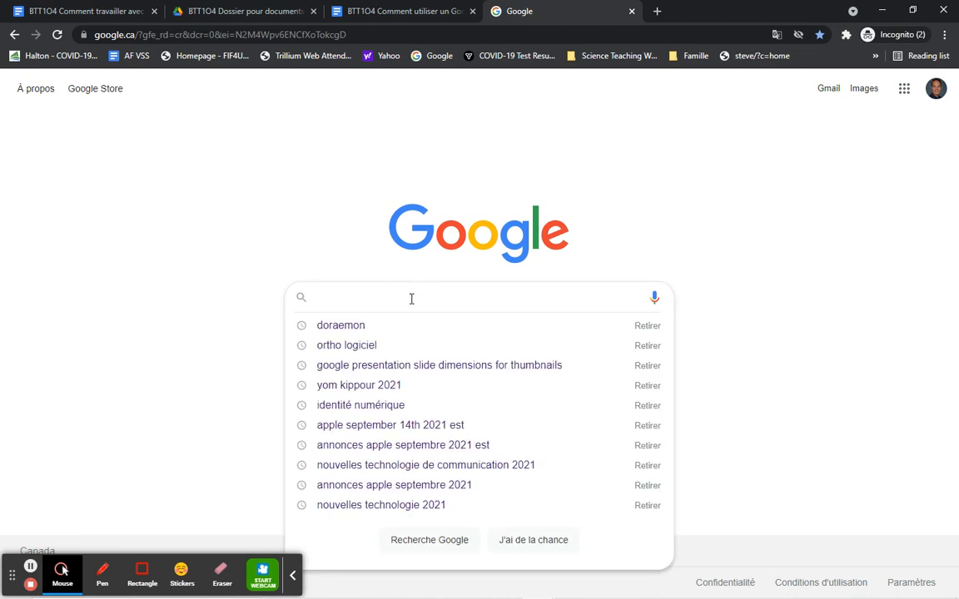
pyautogui.write('google d')
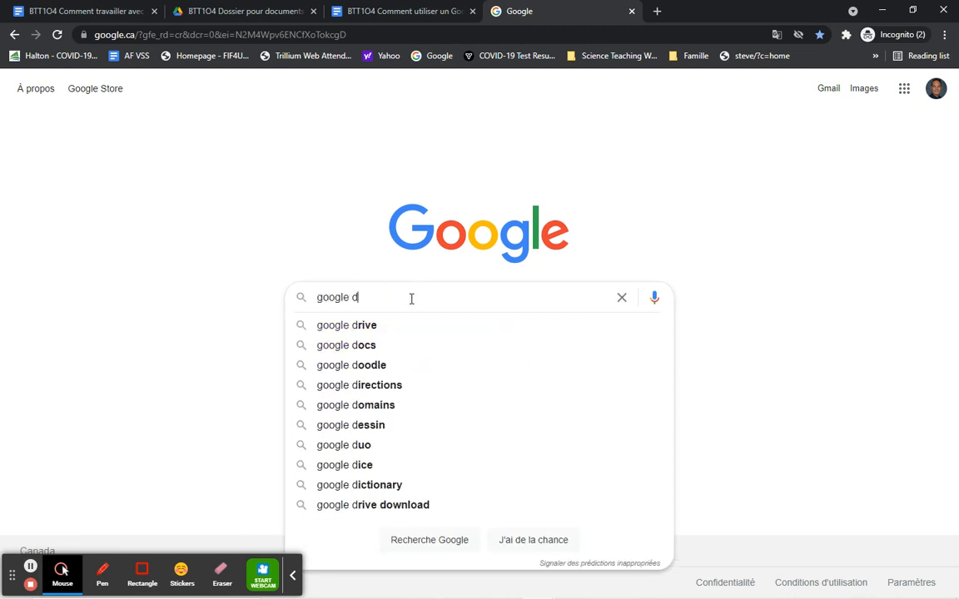
pyautogui.write('ocs')
pyautogui.press('Return')
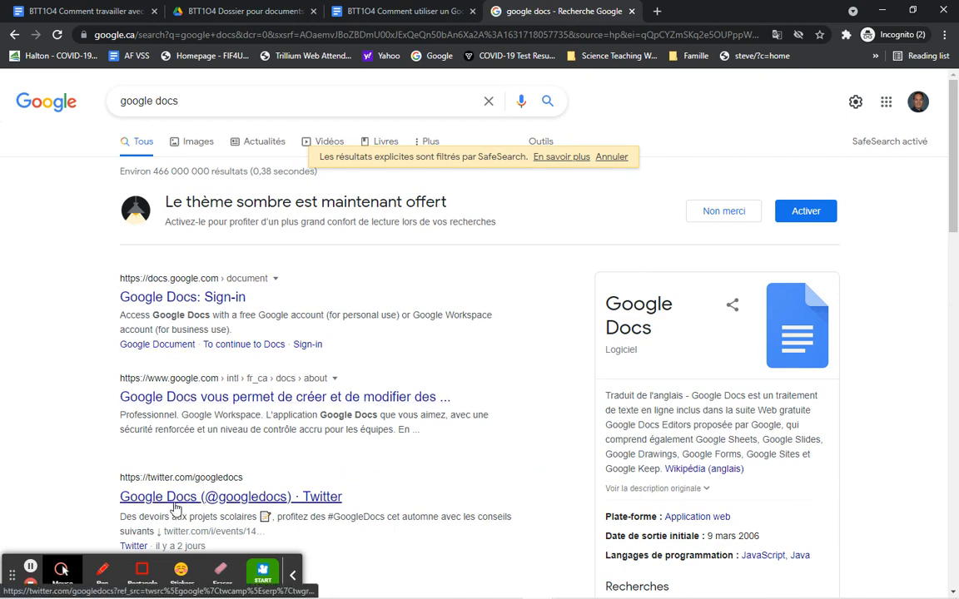
# Look through the search results and open the blue Google Docs logo in the image results
pyautogui.scroll(-3, 176, 508)
pyautogui.scroll(3, 337, 480)
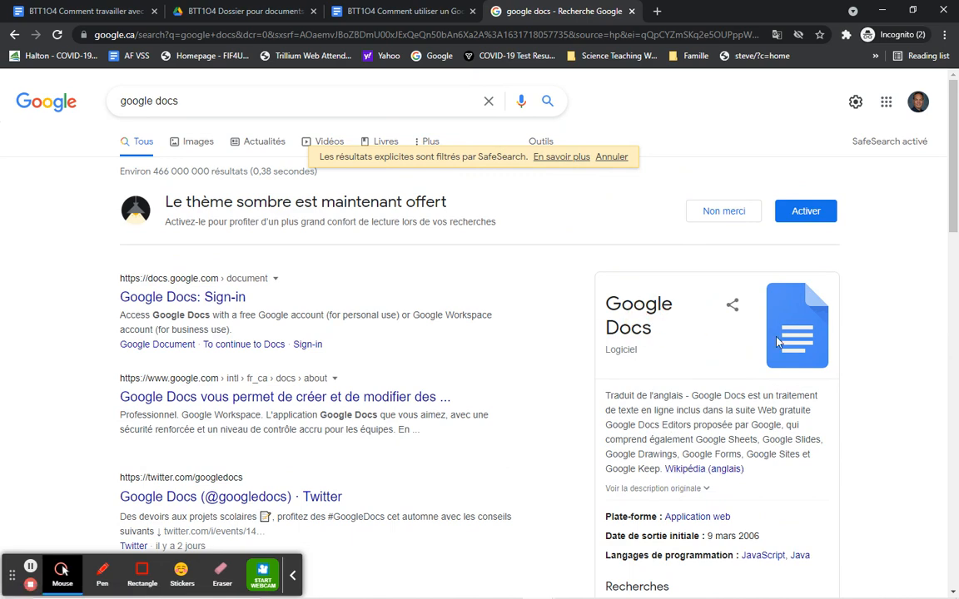
pyautogui.click(804, 345)
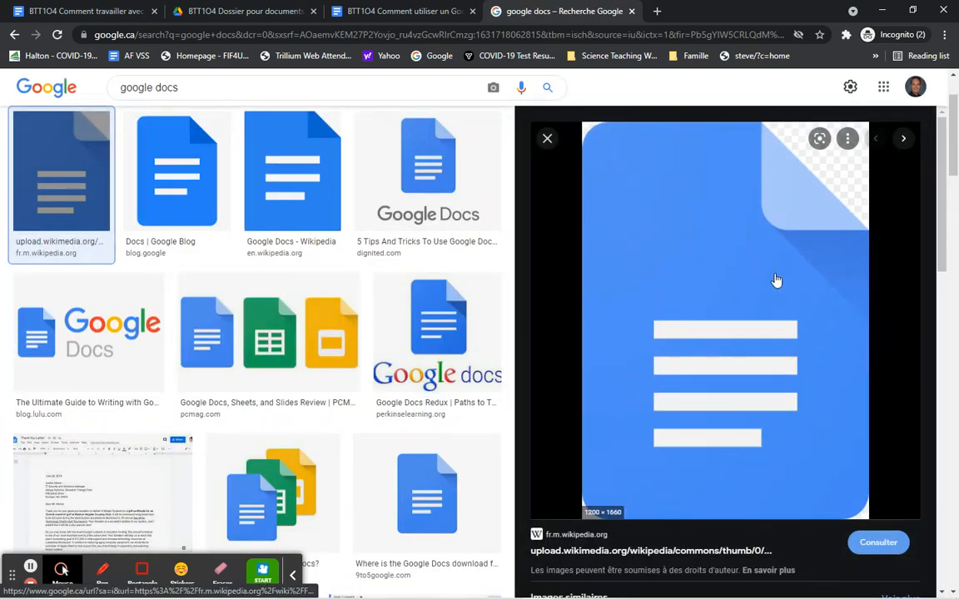
pyautogui.click(729, 333)
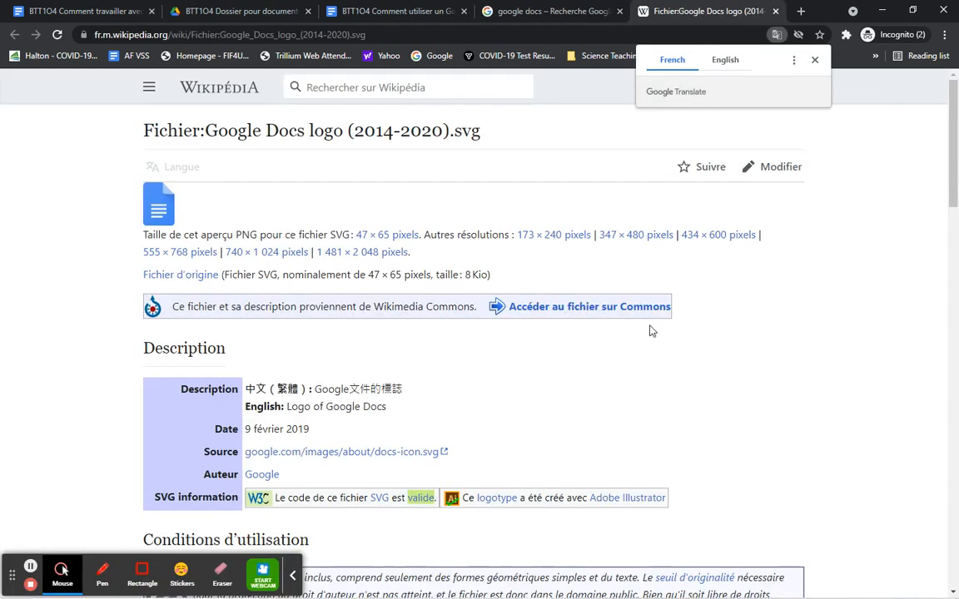
pyautogui.click(776, 12)
pyautogui.rightClick(664, 238)
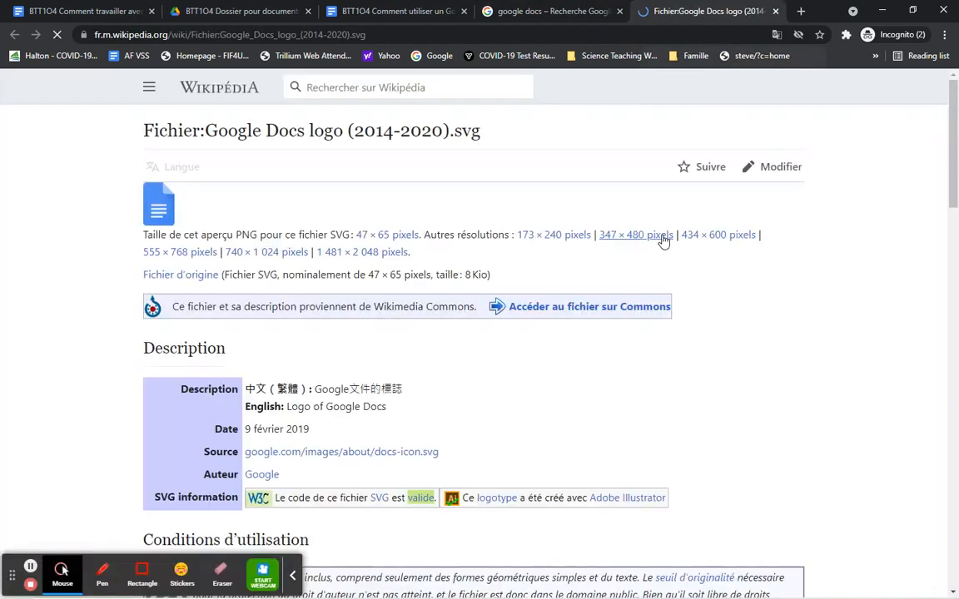
pyautogui.click(775, 11)
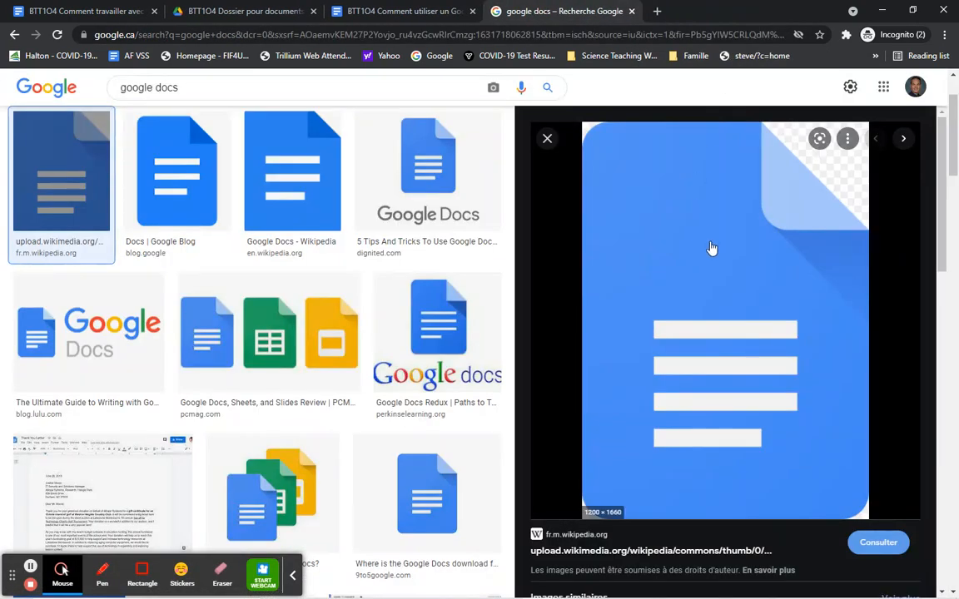
# Copy the enlarged blue Google Docs logo and return to the document "BTT1O4 Comment utiliser un Google Docs Sept 2021"
pyautogui.rightClick(722, 285)
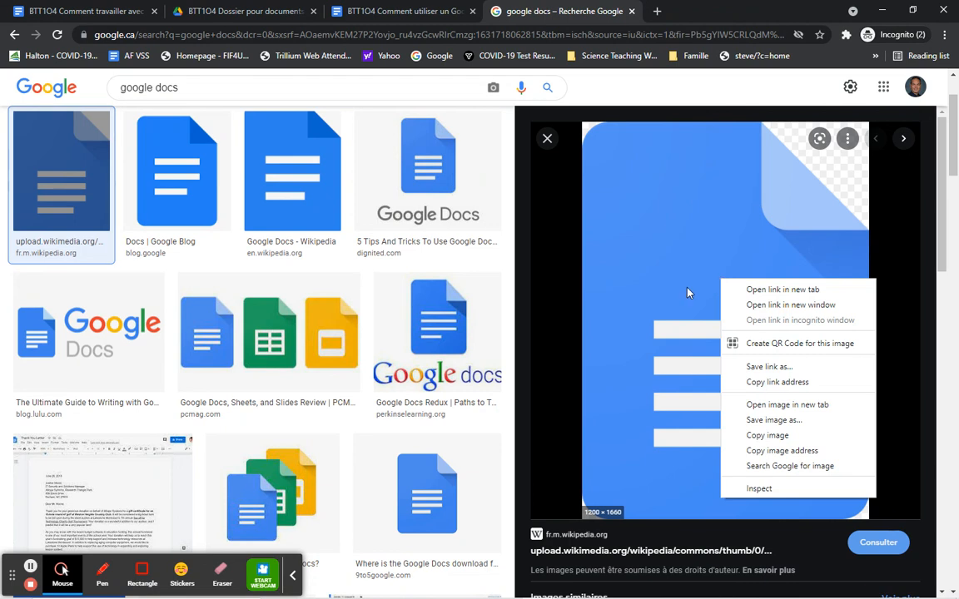
pyautogui.click(768, 435)
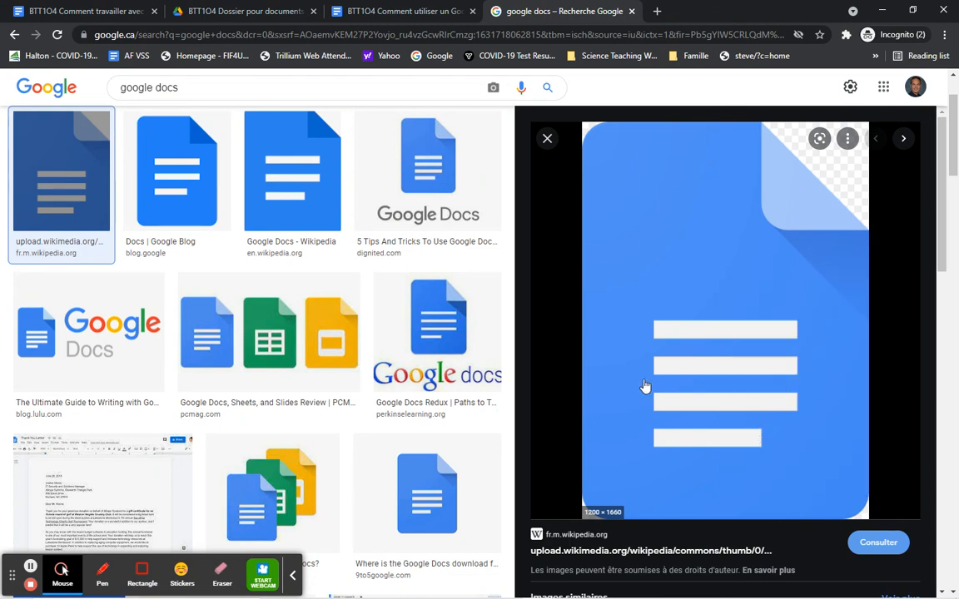
pyautogui.click(78, 12)
pyautogui.scroll(3, 291, 341)
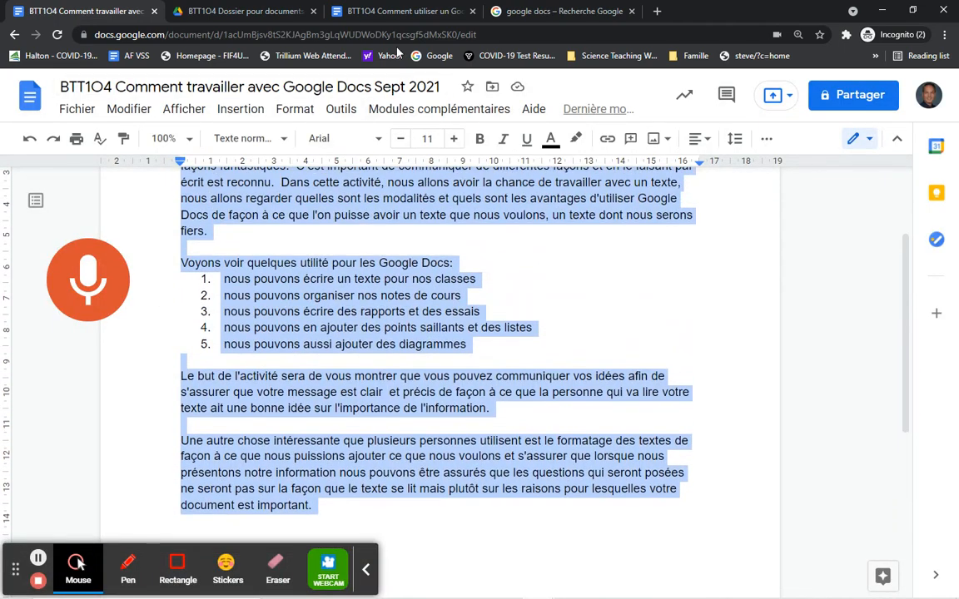
pyautogui.click(396, 12)
# Delete the four-icon image and paste the copied Google Docs logo in its place
pyautogui.click(263, 343)
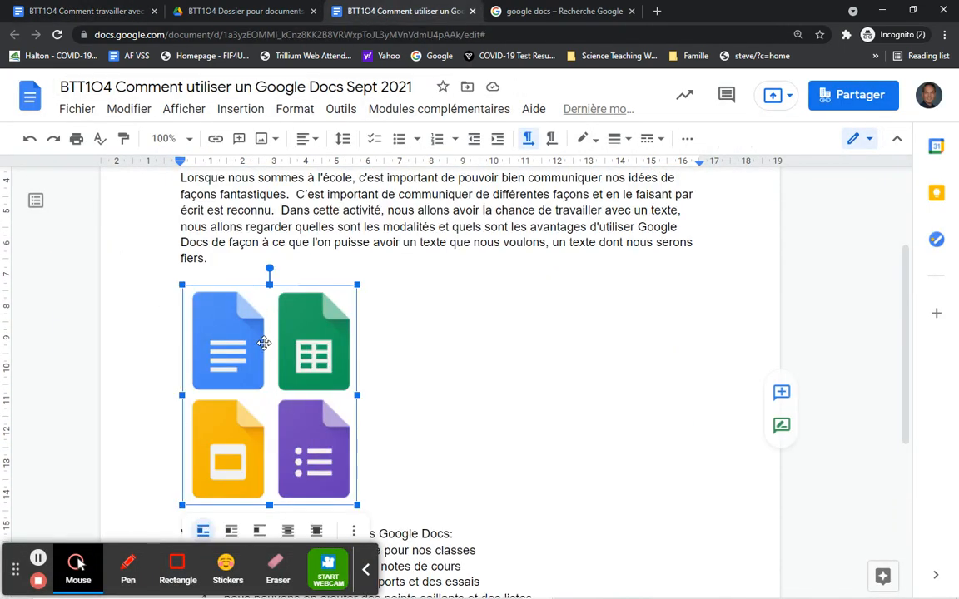
pyautogui.press('Delete')
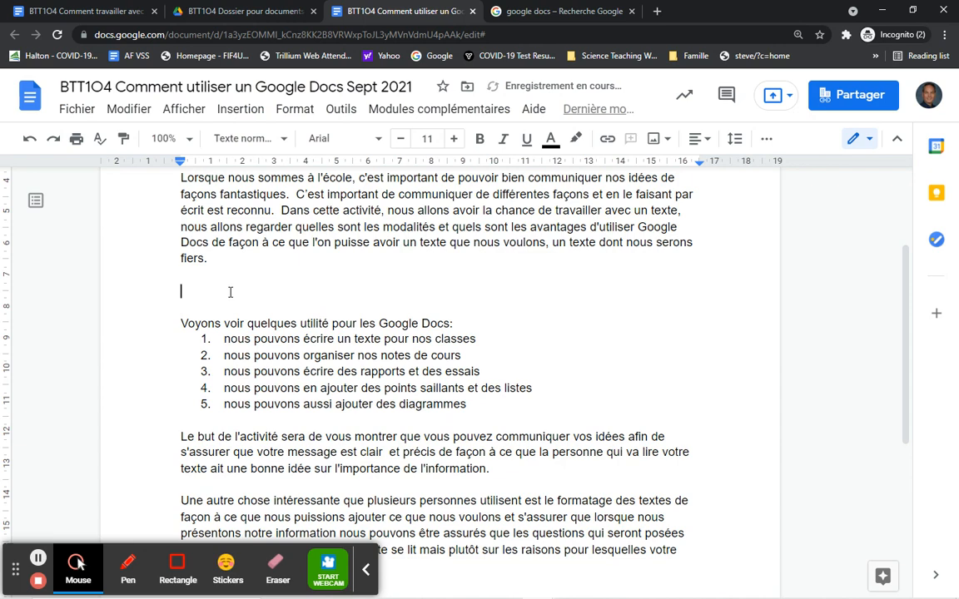
pyautogui.hotkey('ctrl', 'v')
pyautogui.click(514, 408)
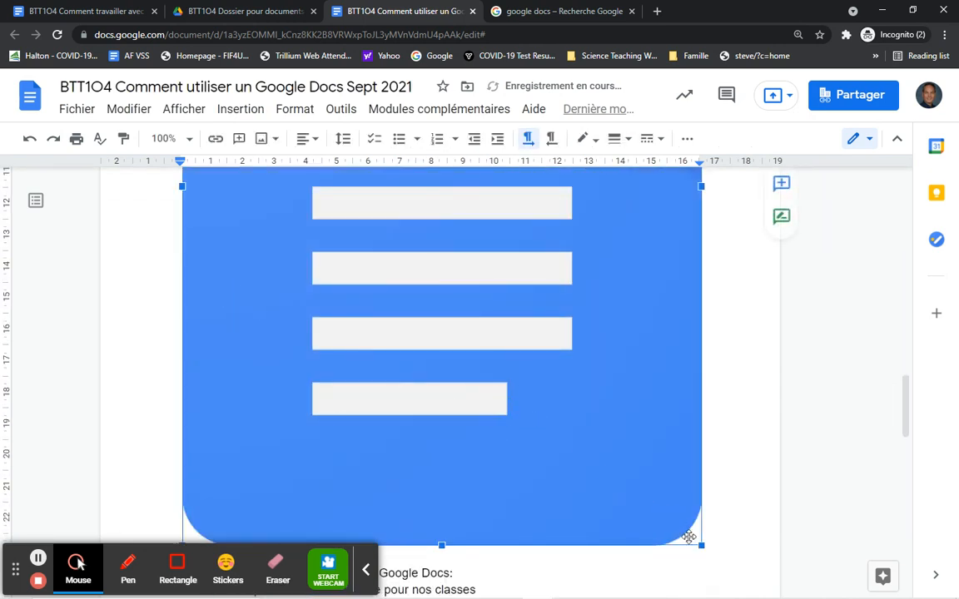
# Scale the pasted Google Docs logo down proportionally to about 4.5 cm wide
pyautogui.moveTo(690, 537); pyautogui.dragTo(259, 205)
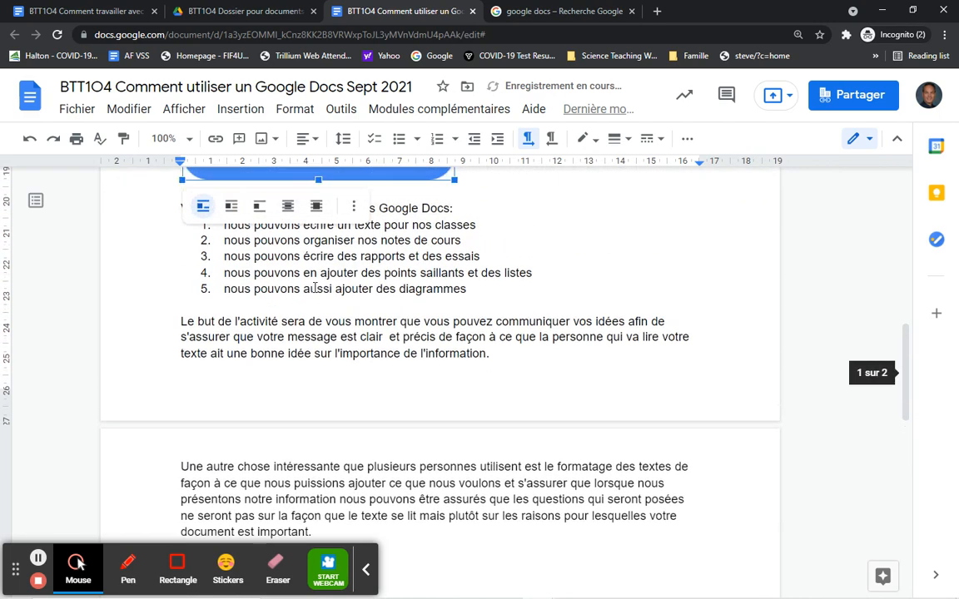
pyautogui.scroll(5, 368, 330)
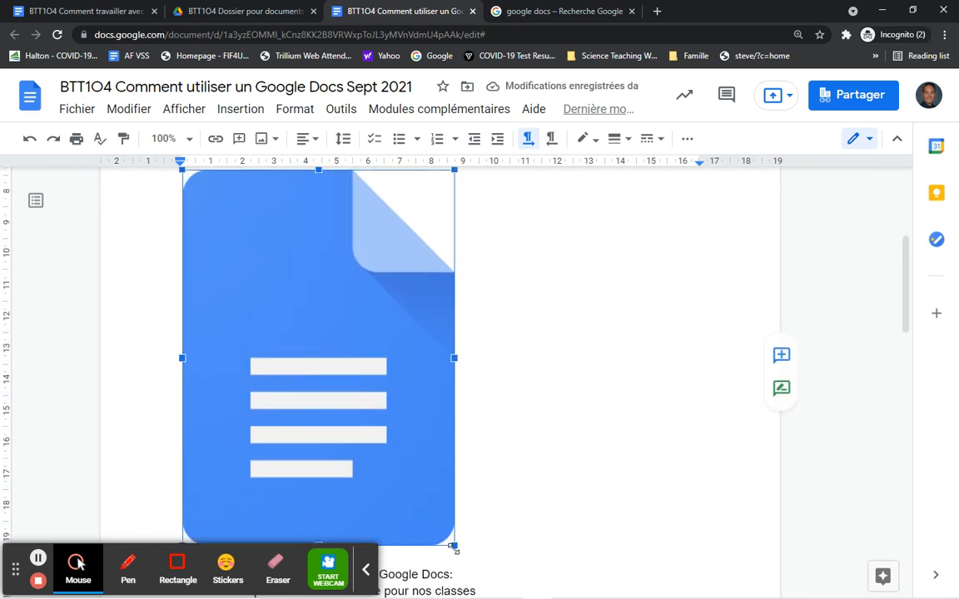
pyautogui.moveTo(455, 548); pyautogui.dragTo(321, 358)
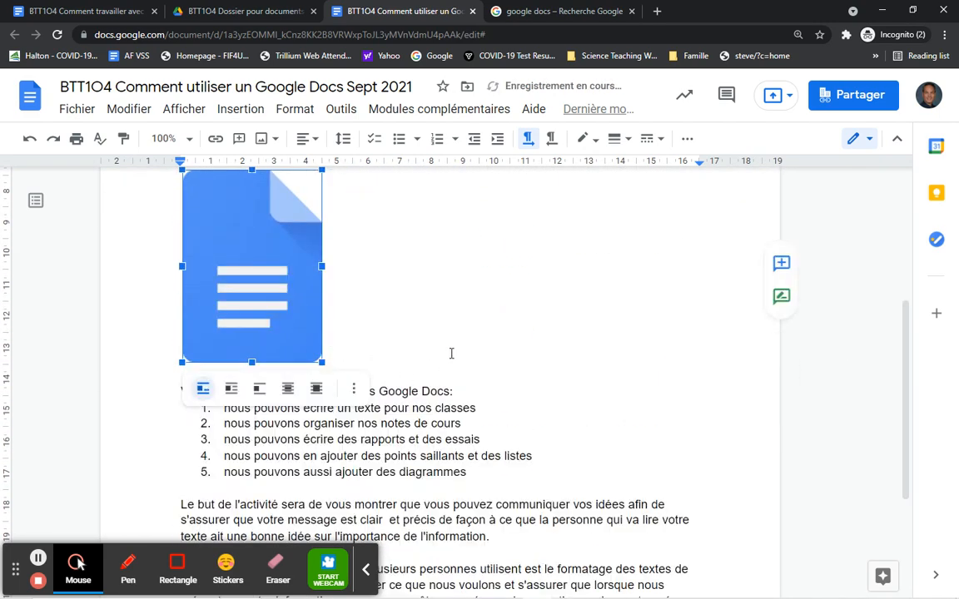
# Examine the context commands available for the Google Docs logo, including the cropping, replacement and image options, without applying any
pyautogui.click(258, 254)
pyautogui.rightClick(258, 258)
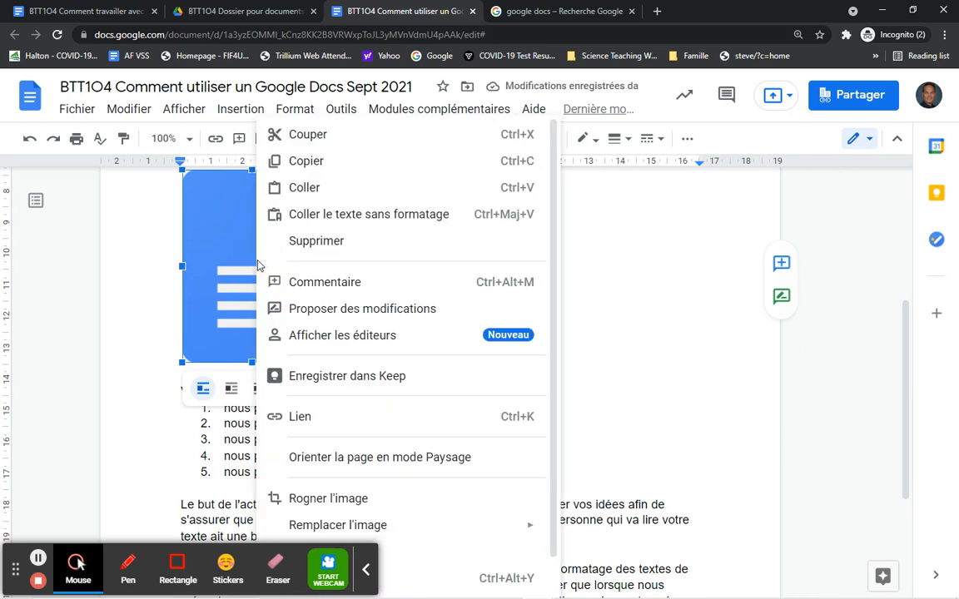
pyautogui.click(243, 275)
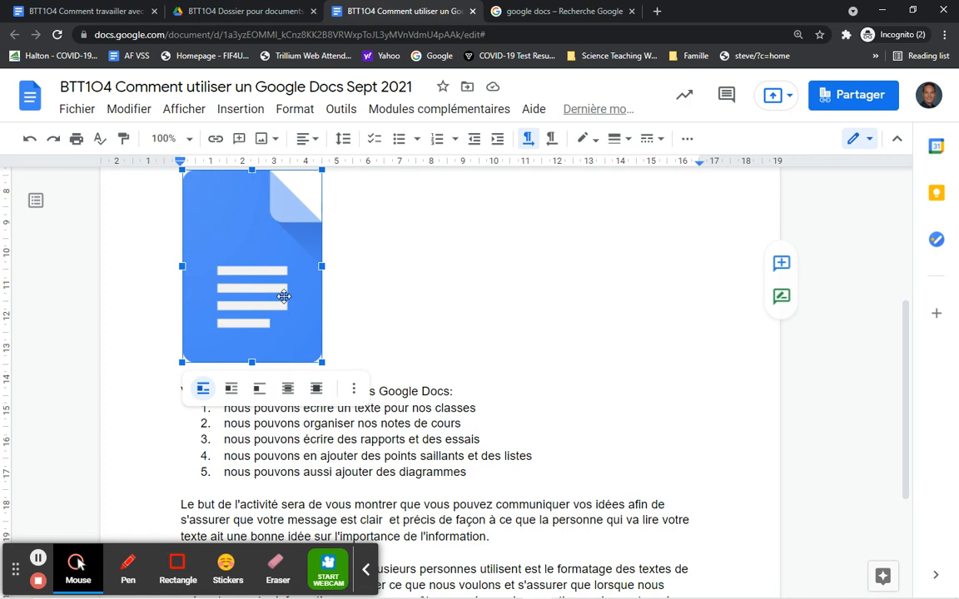
pyautogui.rightClick(268, 291)
pyautogui.scroll(-1, 376, 342)
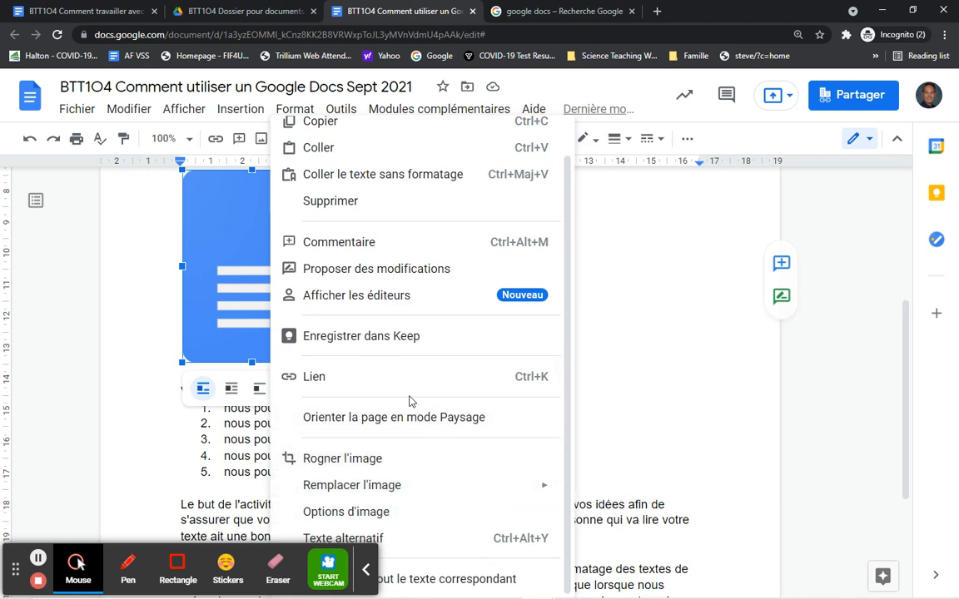
pyautogui.scroll(1, 388, 377)
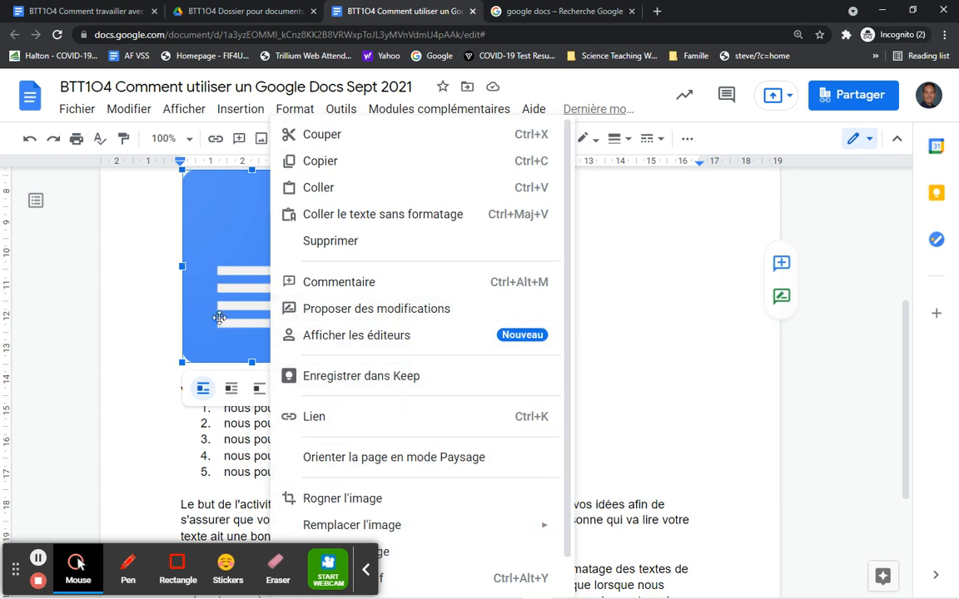
pyautogui.click(617, 323)
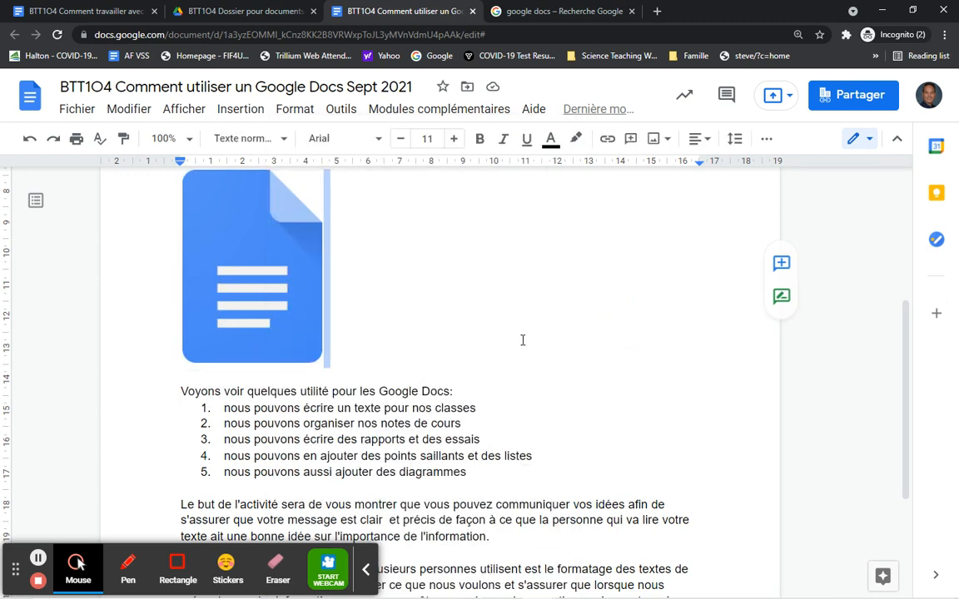
# Add a blank line below the Google Docs logo and copy the logo's file URL from its Wikimedia Commons page
pyautogui.press('Return')
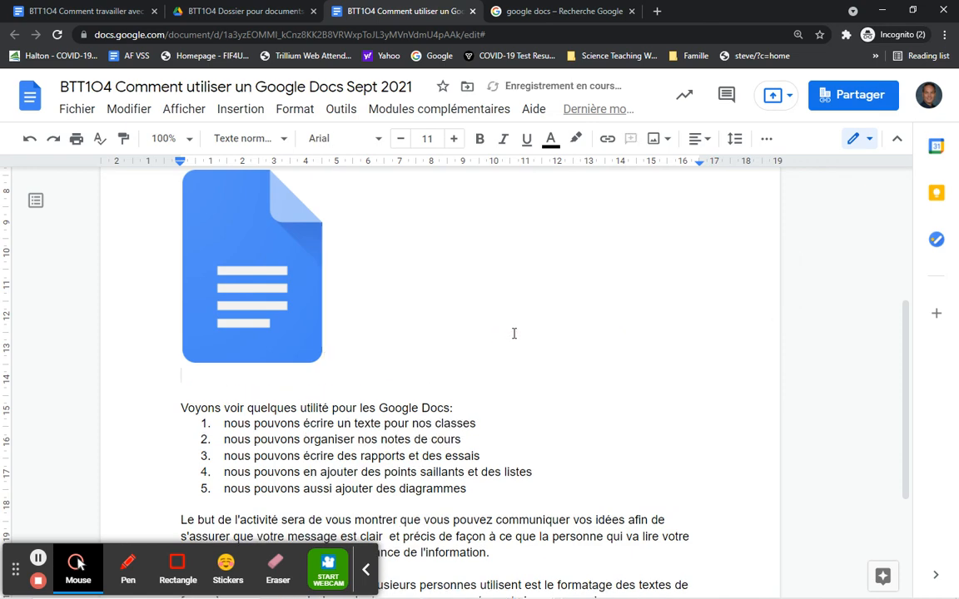
pyautogui.click(500, 12)
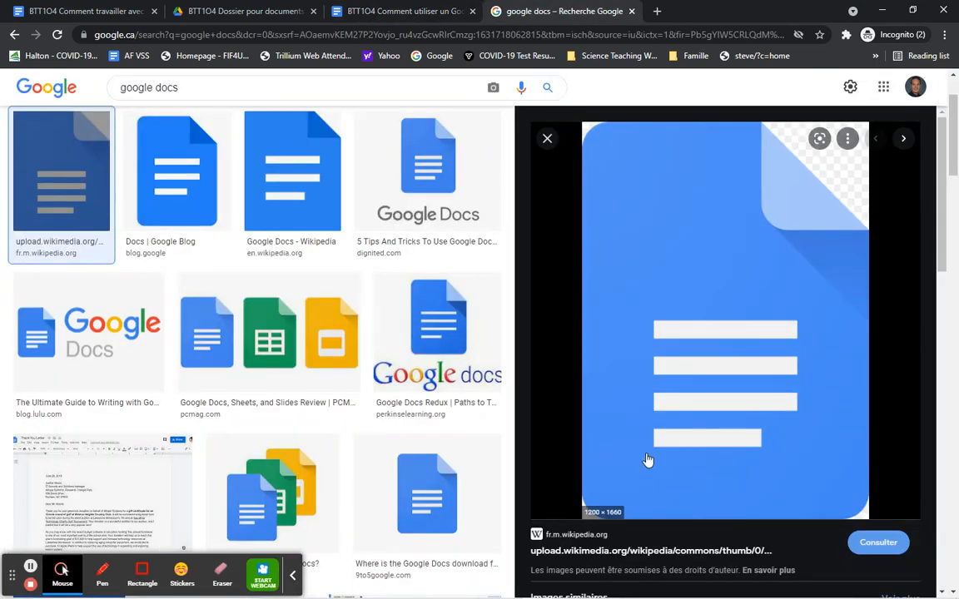
pyautogui.click(879, 543)
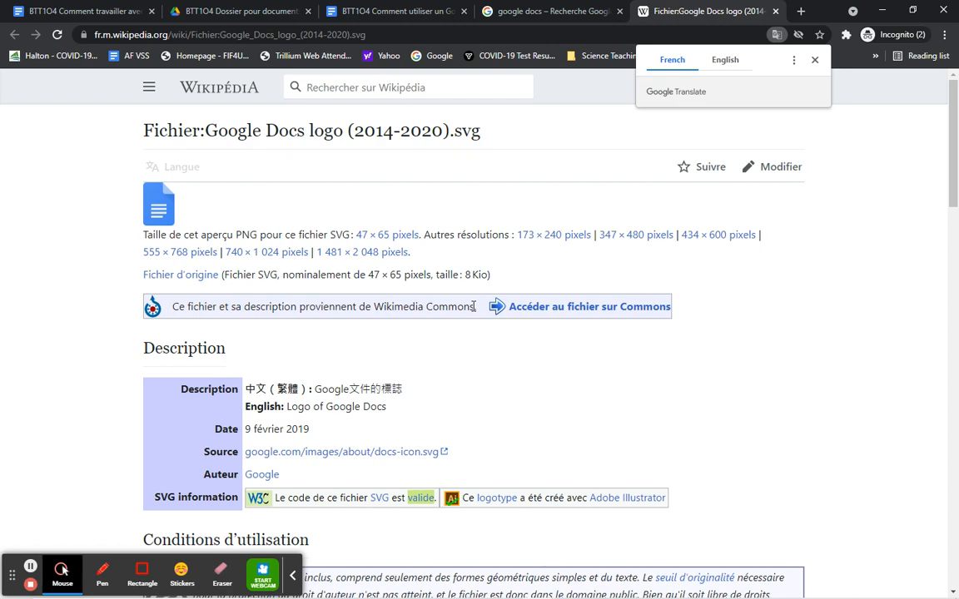
pyautogui.click(545, 309)
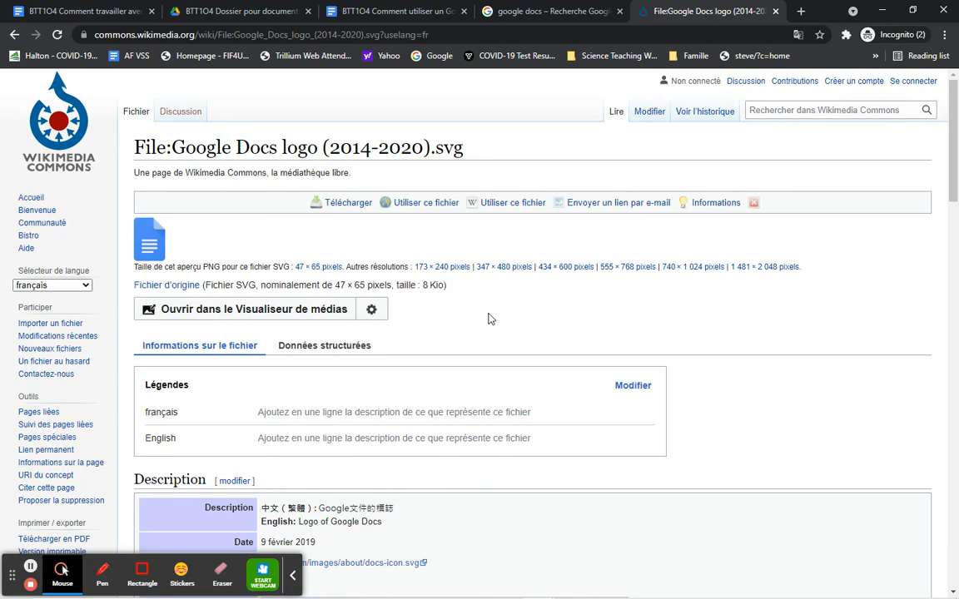
pyautogui.click(414, 208)
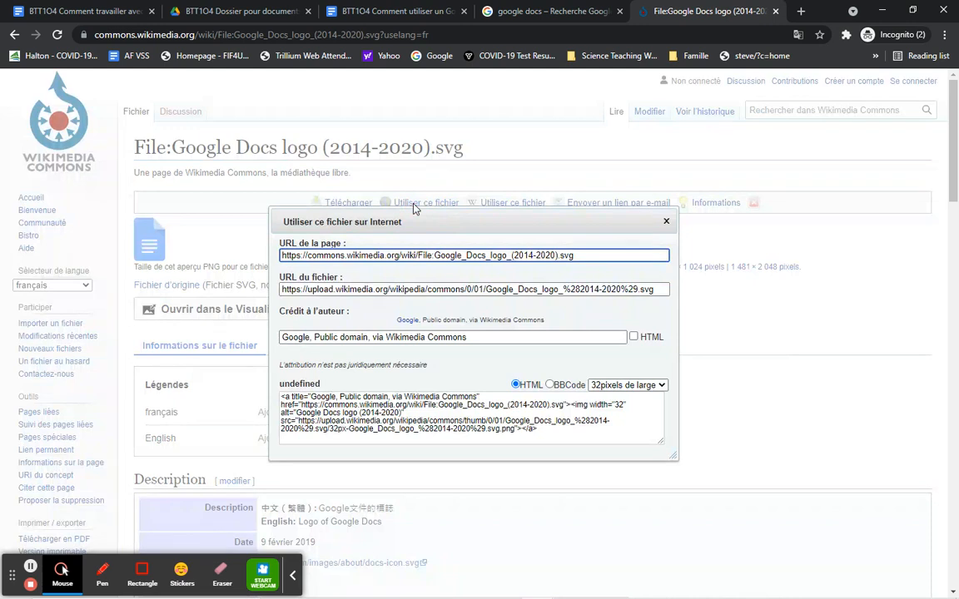
pyautogui.click(308, 289)
pyautogui.hotkey('ctrl', 'c')
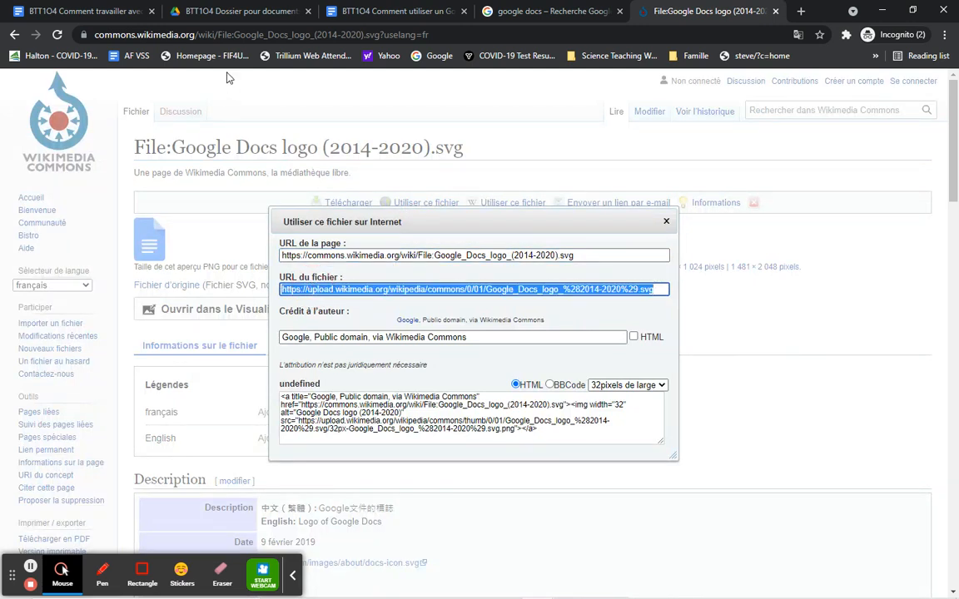
# Back in the document, paste the copied file URL below the Google Docs logo and reduce its font size to 6
pyautogui.click(338, 12)
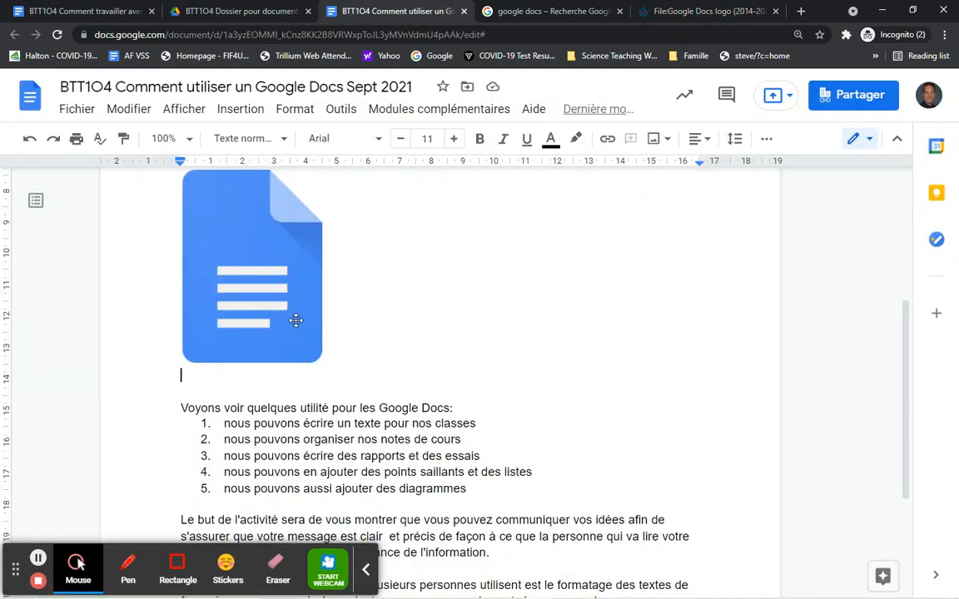
pyautogui.doubleClick(215, 379)
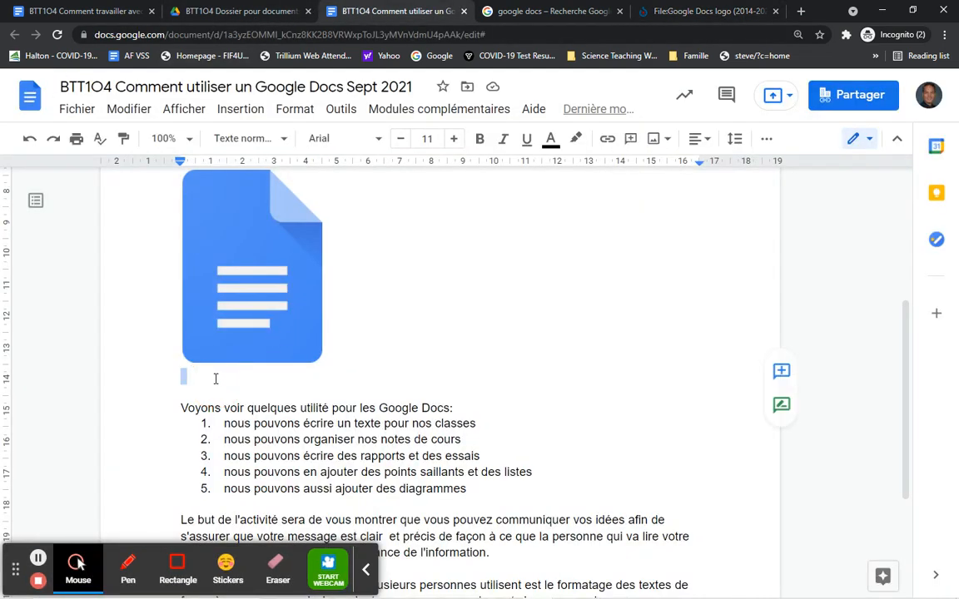
pyautogui.hotkey('ctrl', 'v')
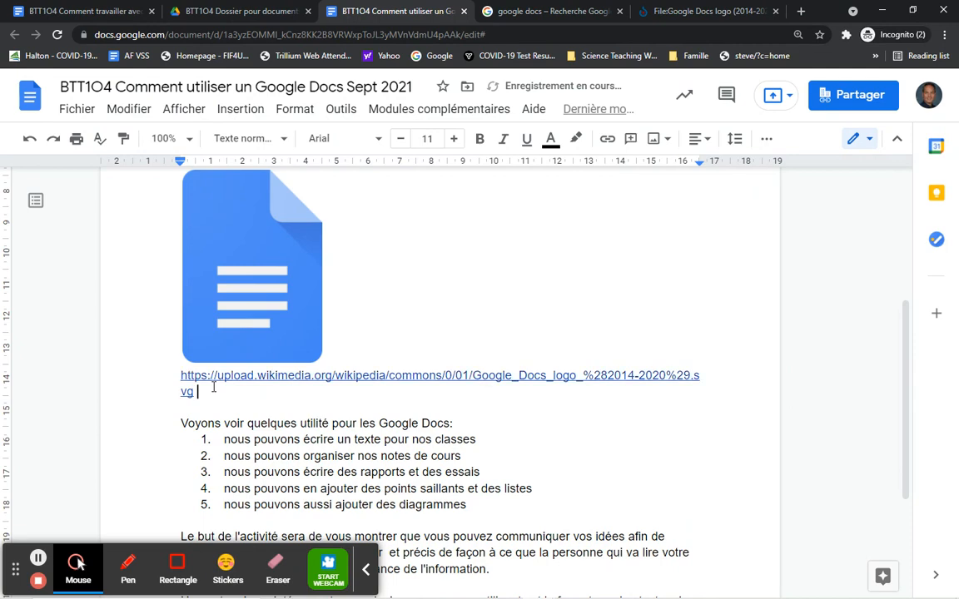
pyautogui.moveTo(211, 386); pyautogui.dragTo(172, 377)
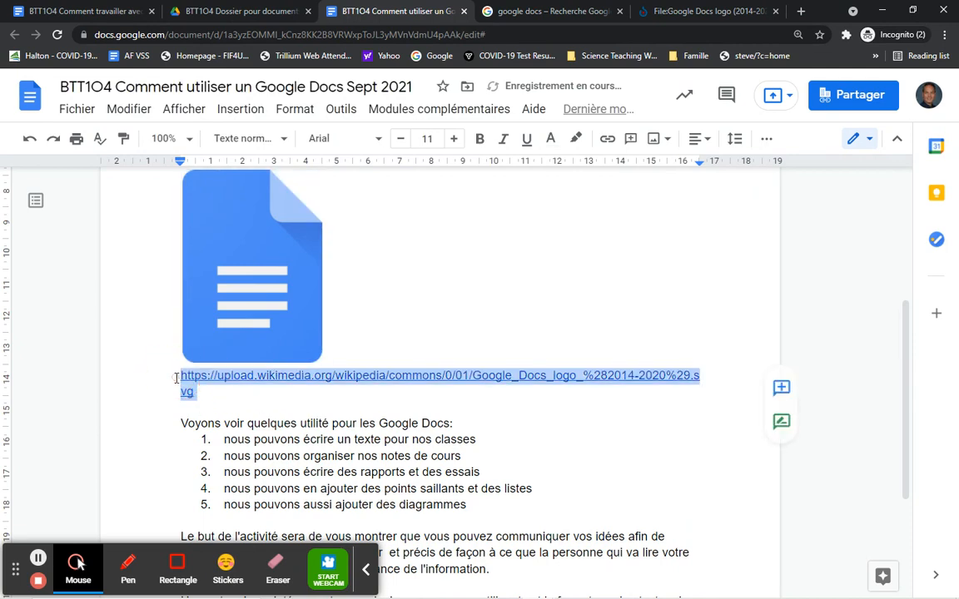
pyautogui.click(401, 139)
pyautogui.click(400, 139)
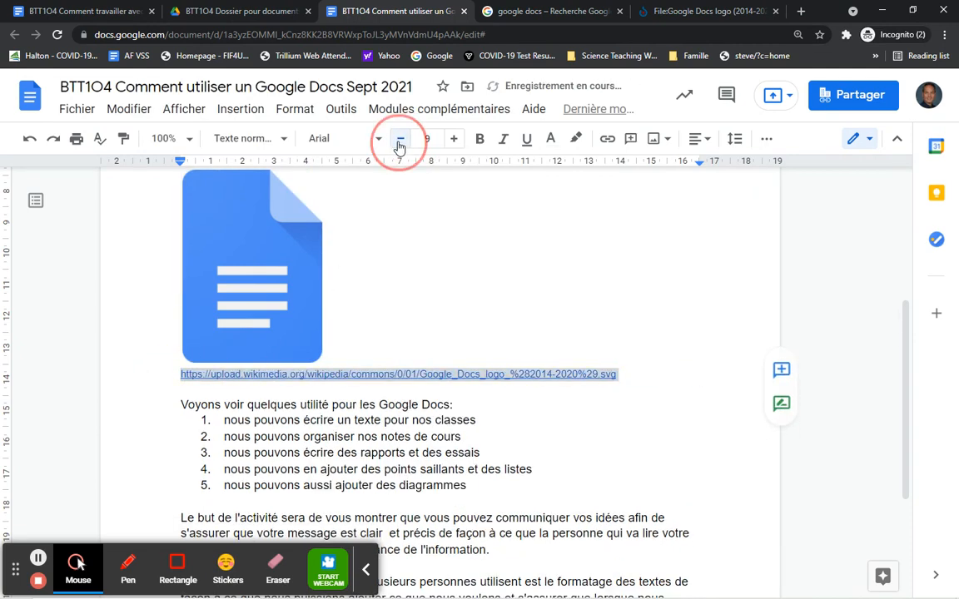
pyautogui.click(400, 139)
pyautogui.click(401, 139)
pyautogui.click(400, 139)
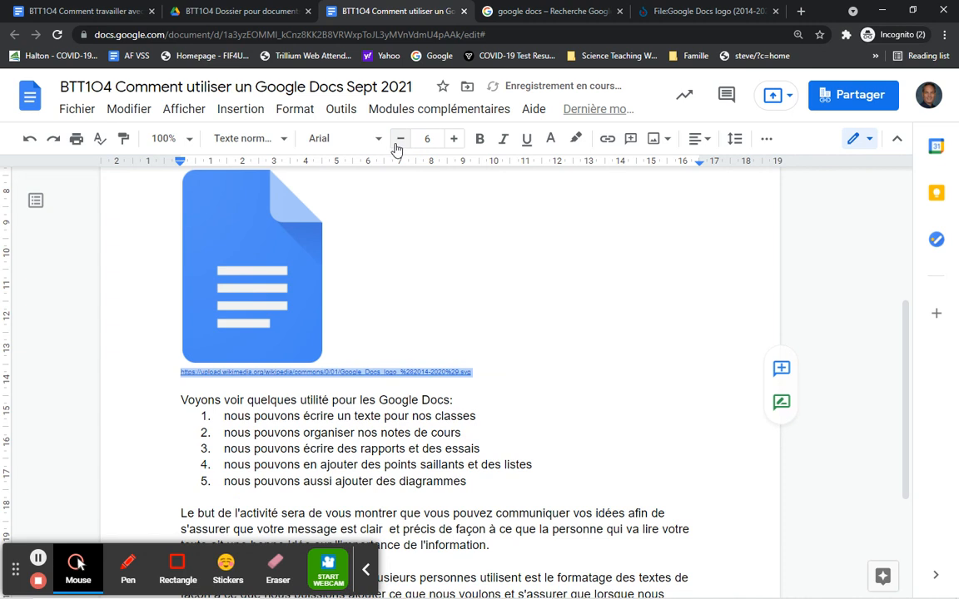
# Format the line "Voyons voir quelques utilité pour les Google Docs:" as bold, italic, underlined and purple
pyautogui.click(463, 417)
pyautogui.moveTo(179, 399); pyautogui.dragTo(455, 403)
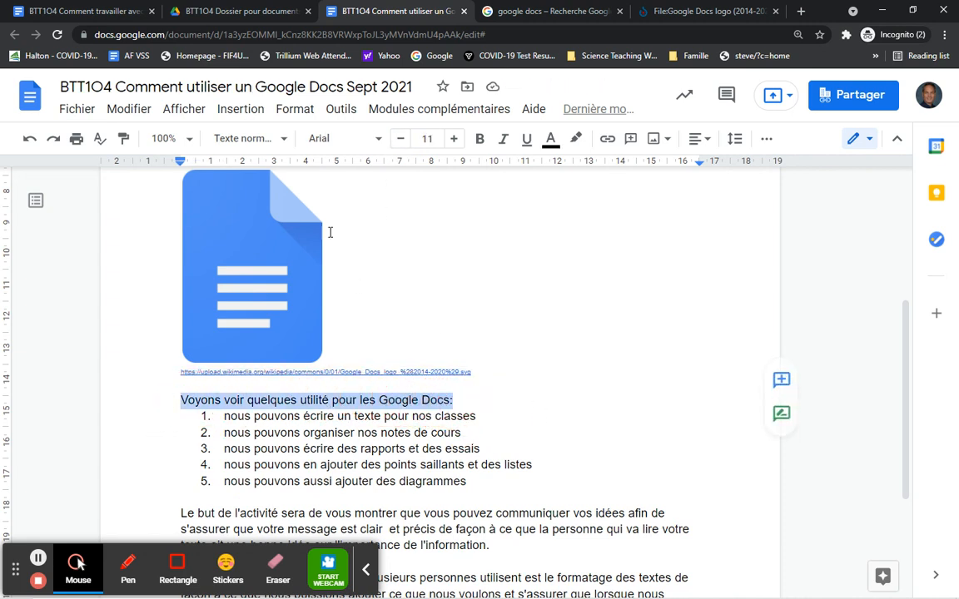
pyautogui.click(480, 140)
pyautogui.click(503, 141)
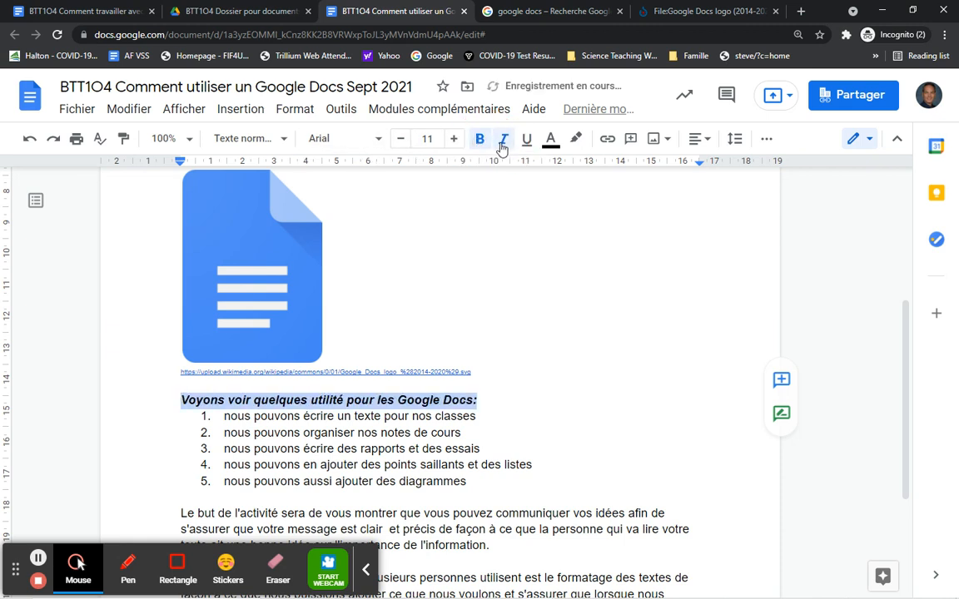
pyautogui.click(528, 142)
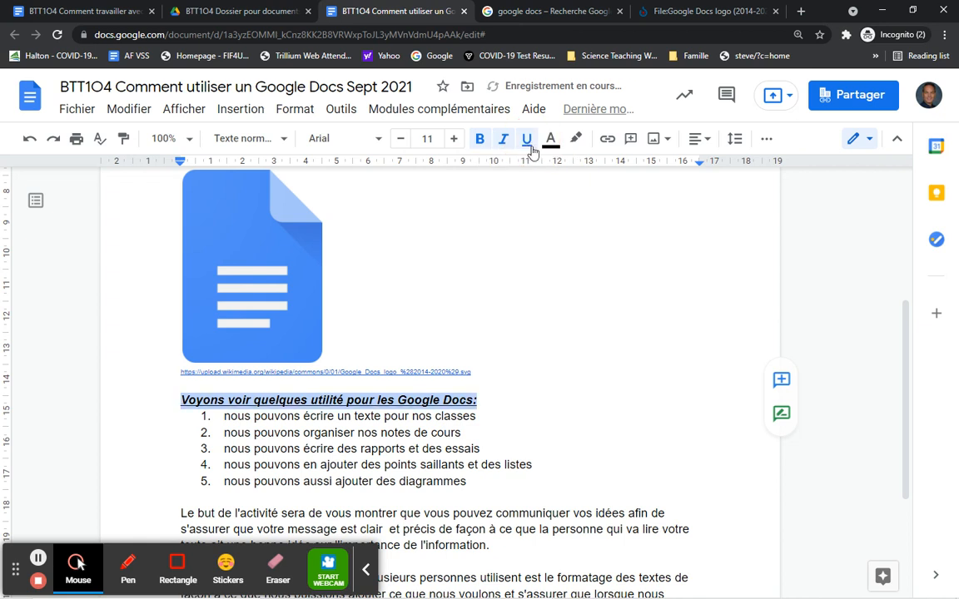
pyautogui.click(551, 145)
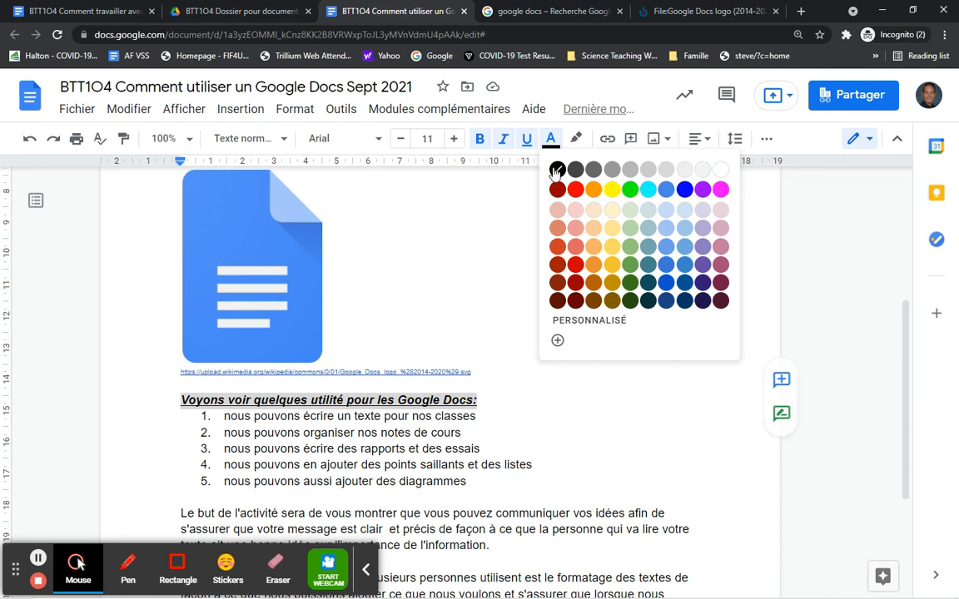
pyautogui.click(703, 190)
pyautogui.click(552, 364)
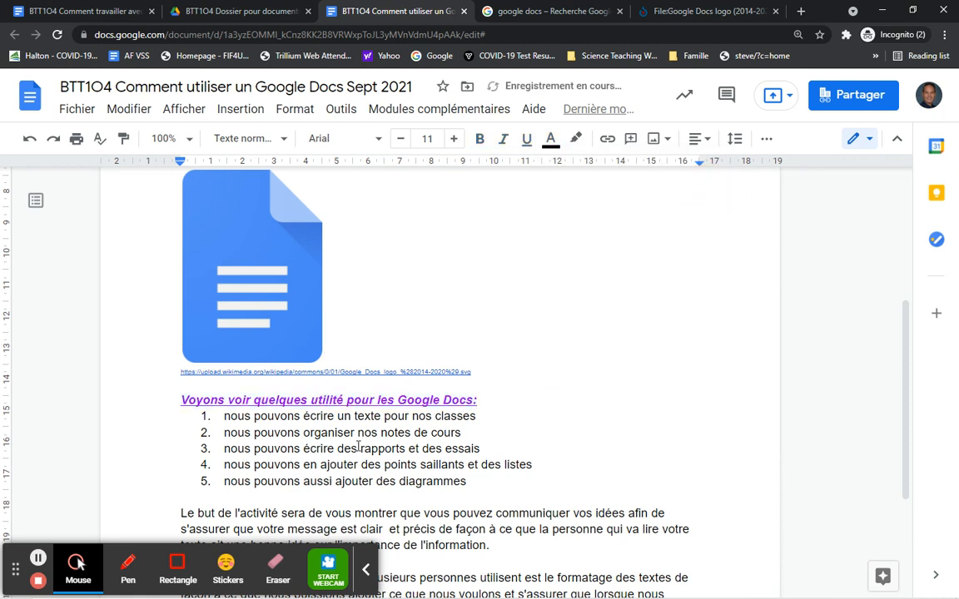
# Highlight the first numbered item, "nous pouvons écrire un texte pour nos classes", in light orange
pyautogui.click(574, 140)
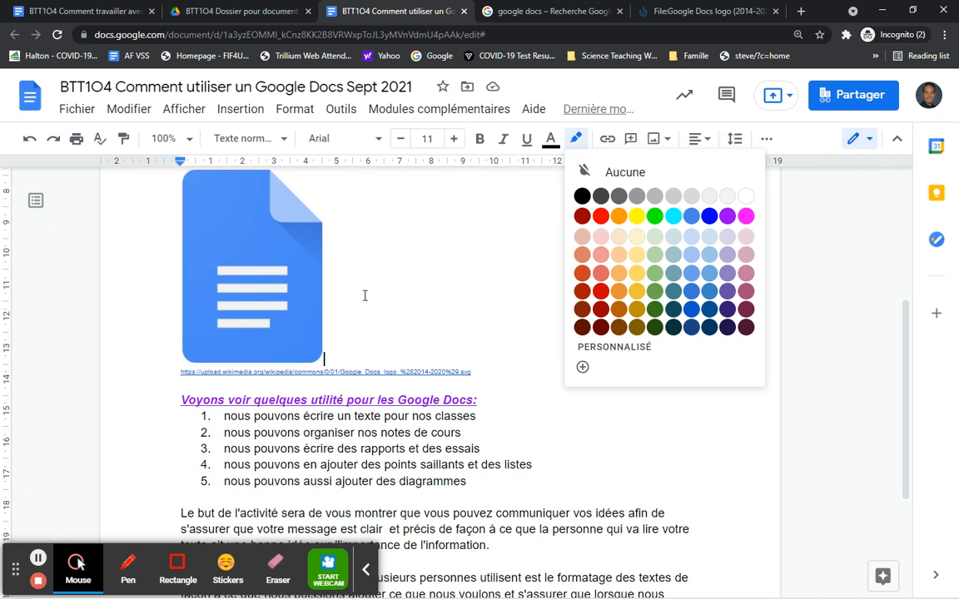
pyautogui.moveTo(224, 416); pyautogui.dragTo(476, 416)
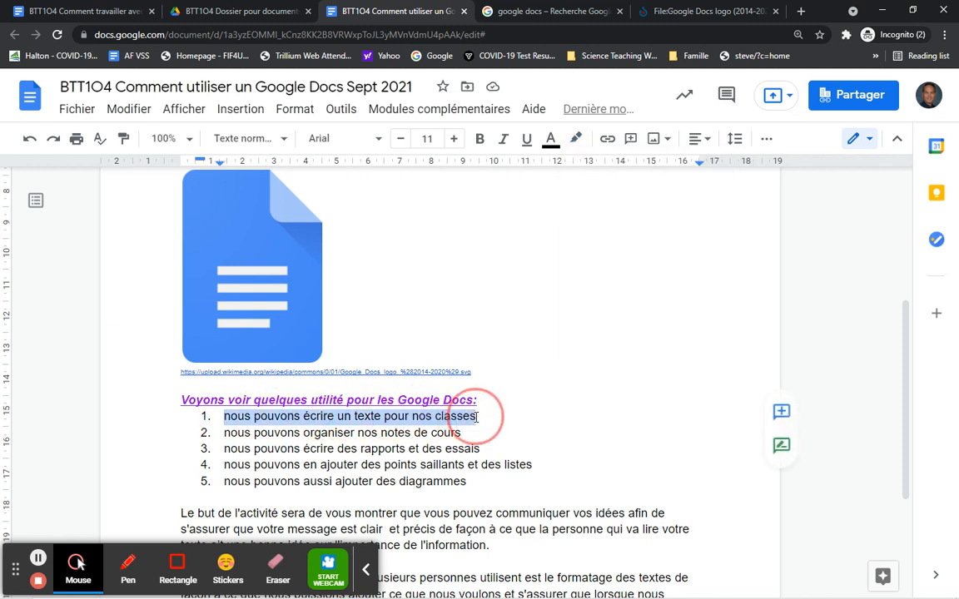
pyautogui.click(577, 140)
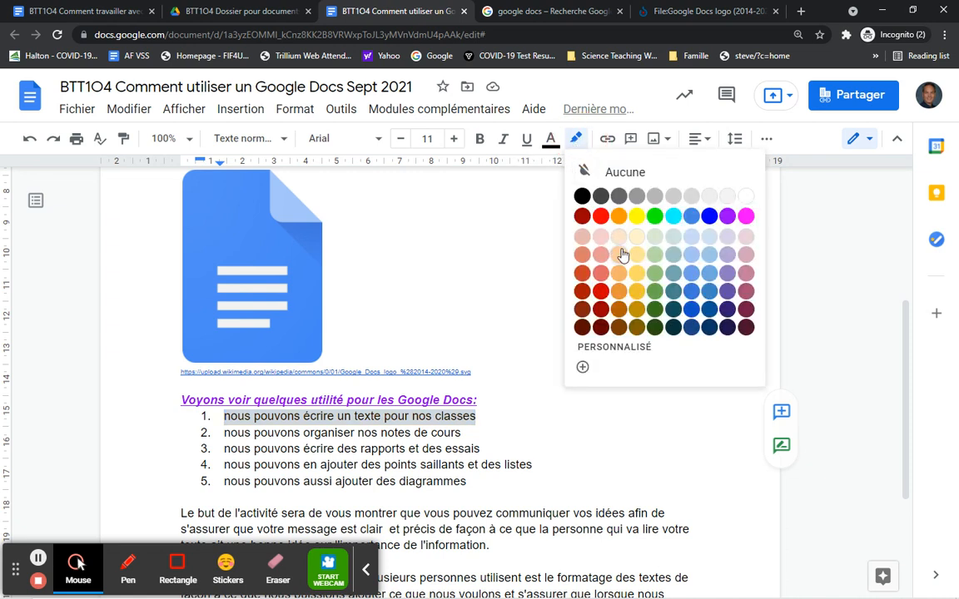
pyautogui.click(619, 275)
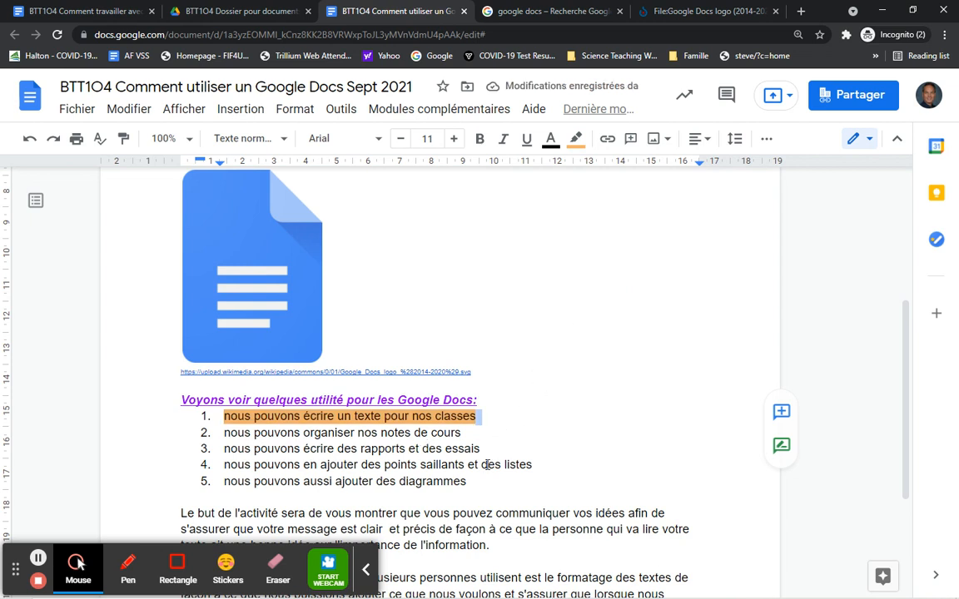
pyautogui.click(477, 484)
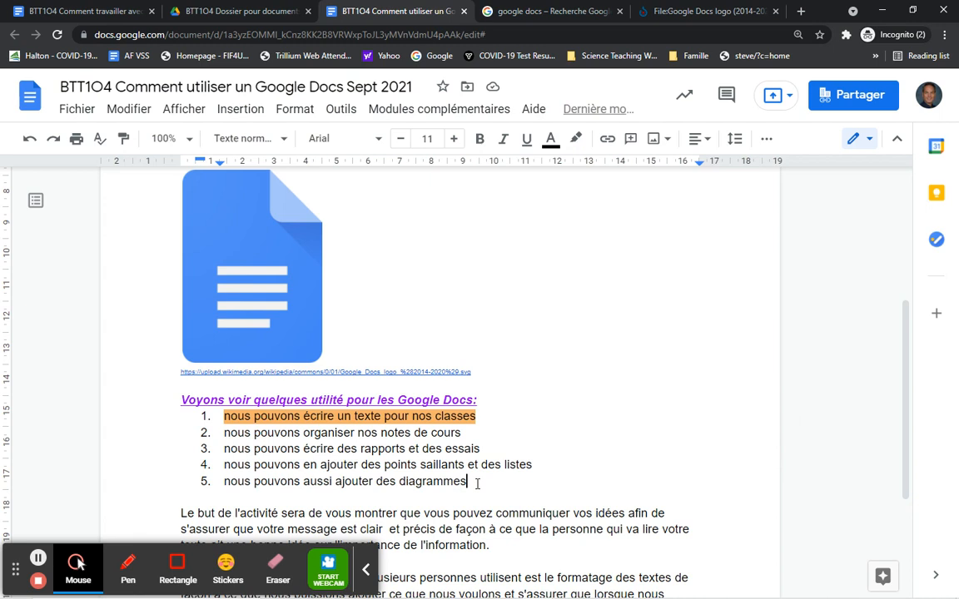
# Insert a hyperlink to the copied logo URL on a new line below the raw address, with the text "Lien pour photo"
pyautogui.click(483, 372)
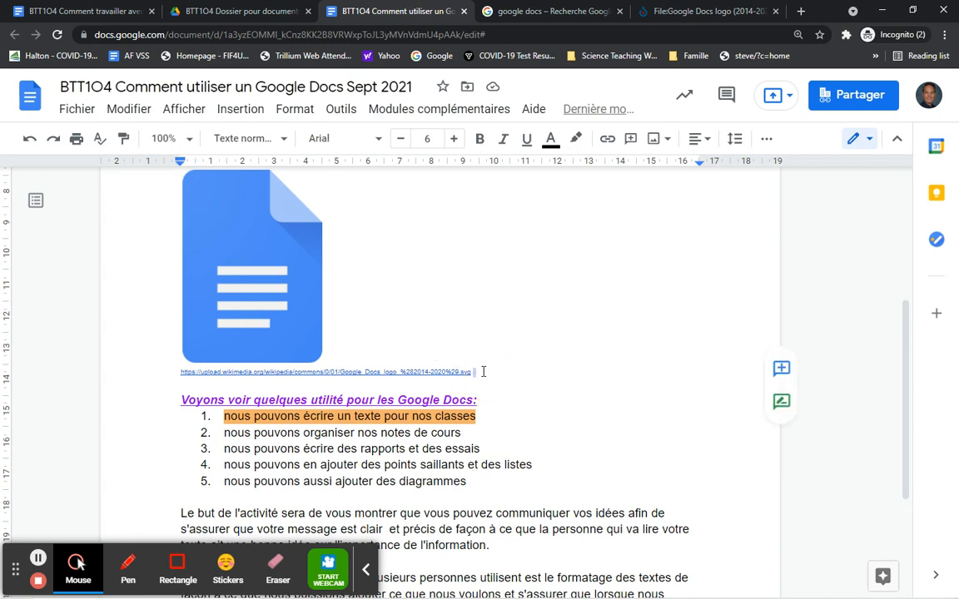
pyautogui.press('Return')
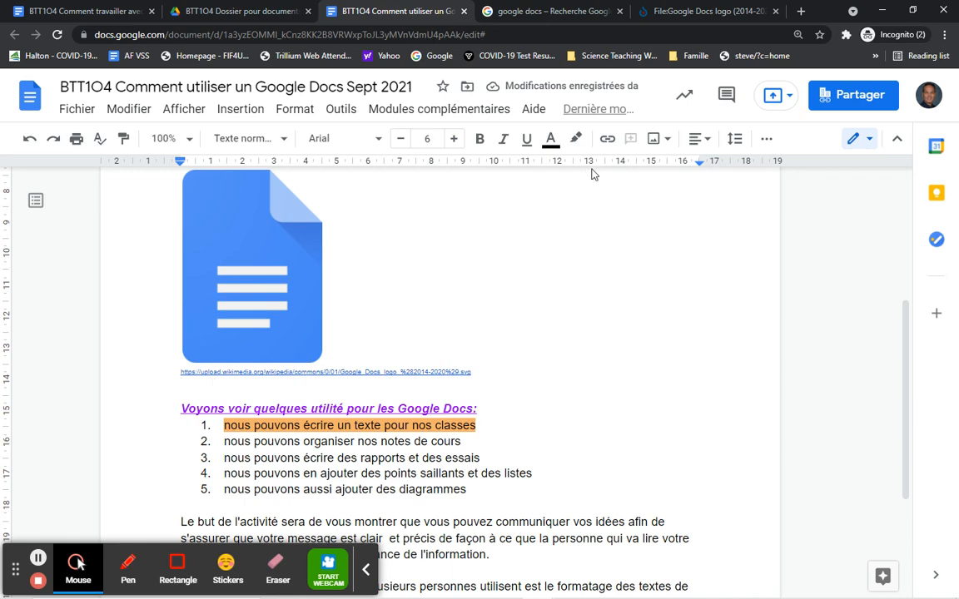
pyautogui.click(605, 143)
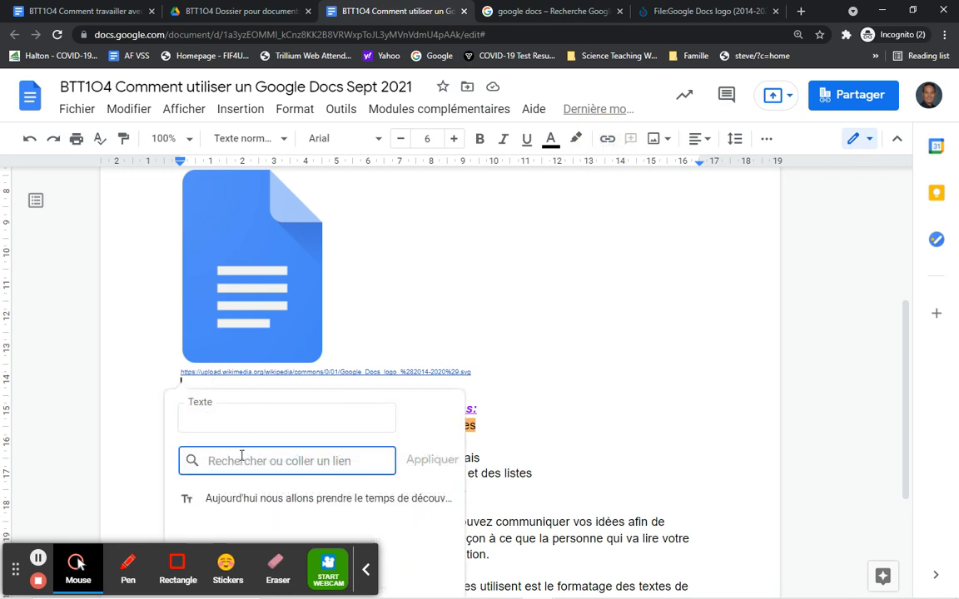
pyautogui.click(241, 460)
pyautogui.hotkey('ctrl', 'v')
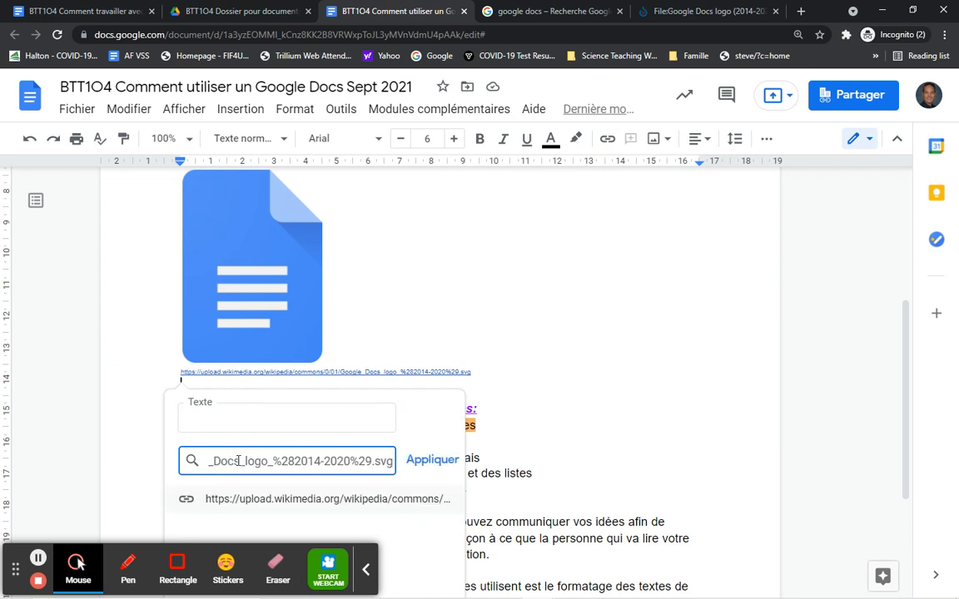
pyautogui.click(242, 421)
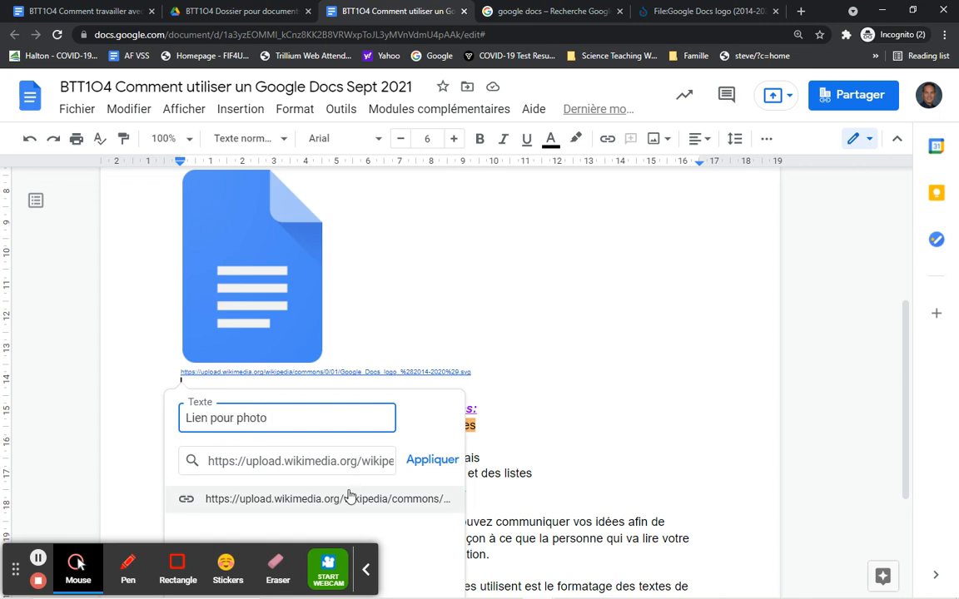
pyautogui.click(411, 458)
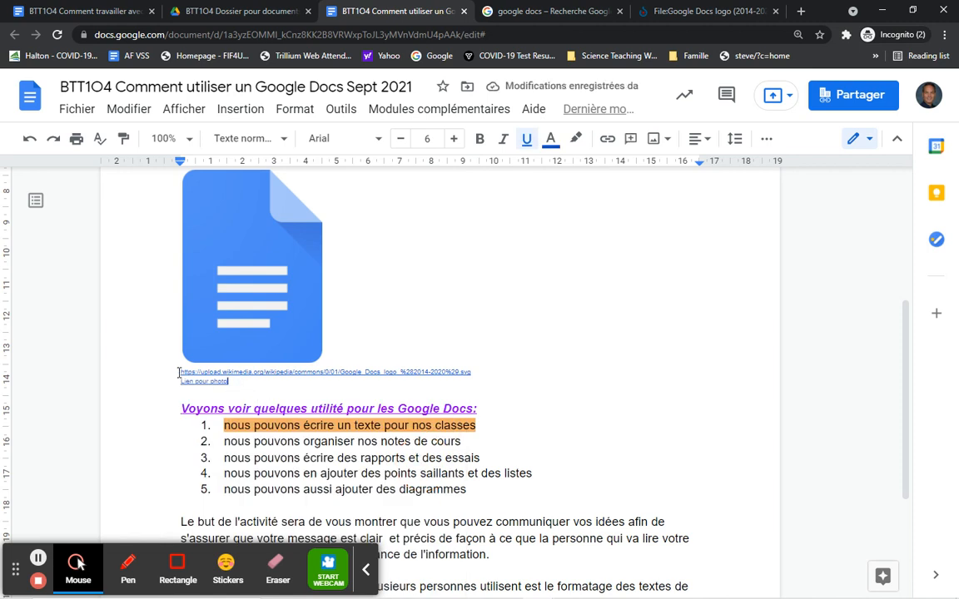
# Delete the raw Wikimedia address line above the "Lien pour photo" link
pyautogui.moveTo(178, 374); pyautogui.dragTo(471, 373)
pyautogui.press('BackSpace')
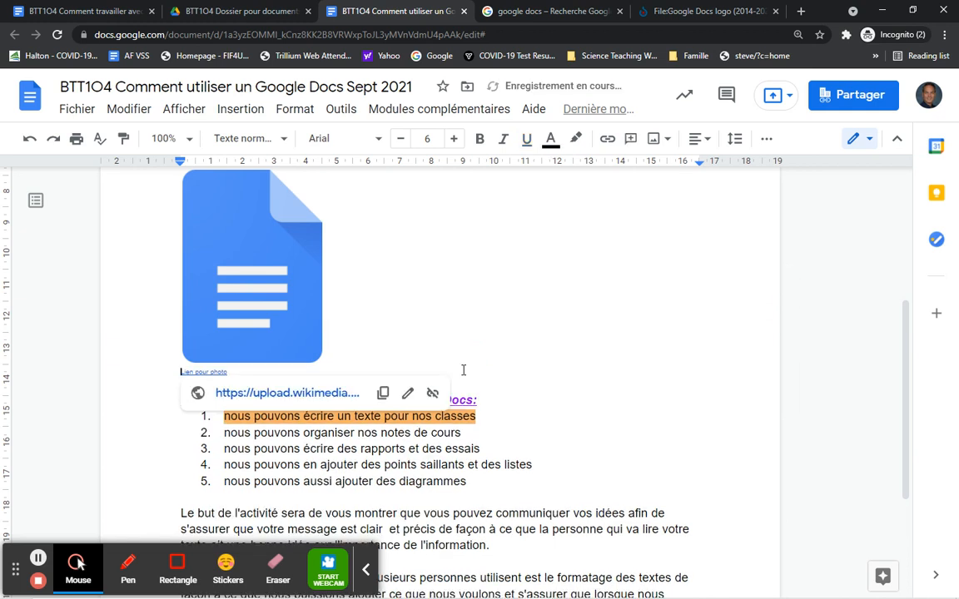
pyautogui.click(499, 411)
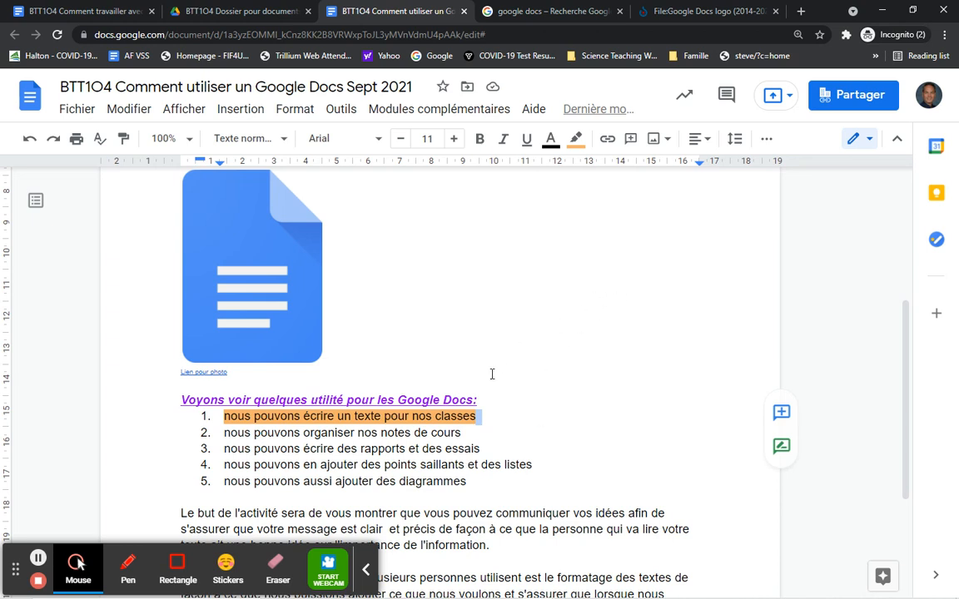
# Centre the "Voyons voir quelques utilité pour les Google Docs:" heading with its numbered list, and switch them to justified alignment
pyautogui.moveTo(170, 397); pyautogui.dragTo(463, 484)
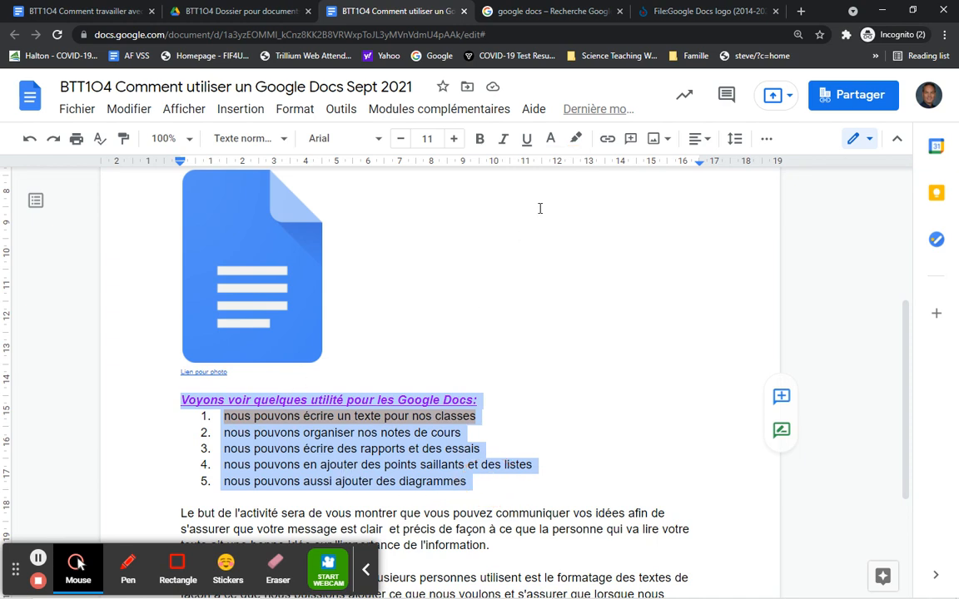
pyautogui.click(708, 141)
pyautogui.click(654, 171)
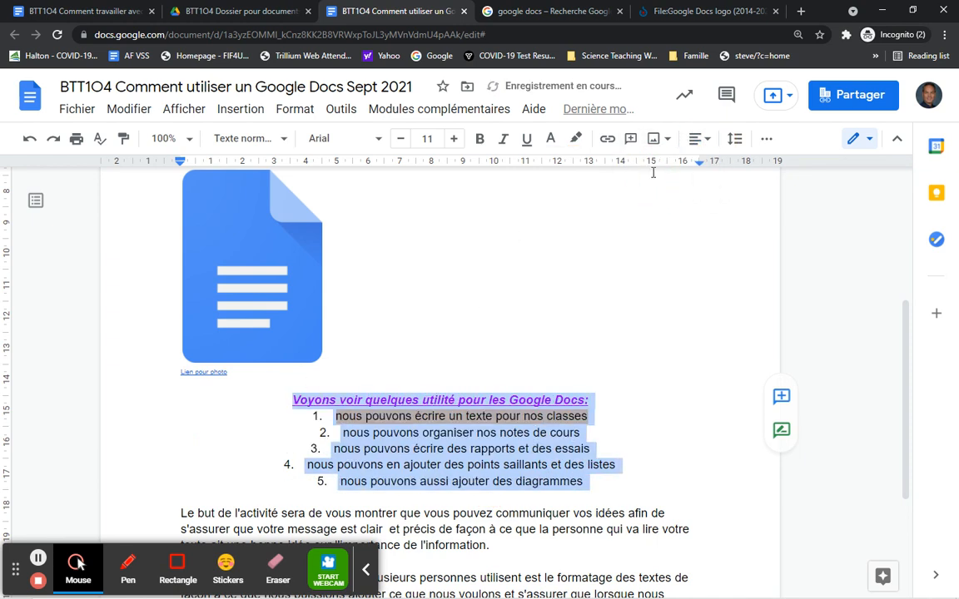
pyautogui.click(697, 139)
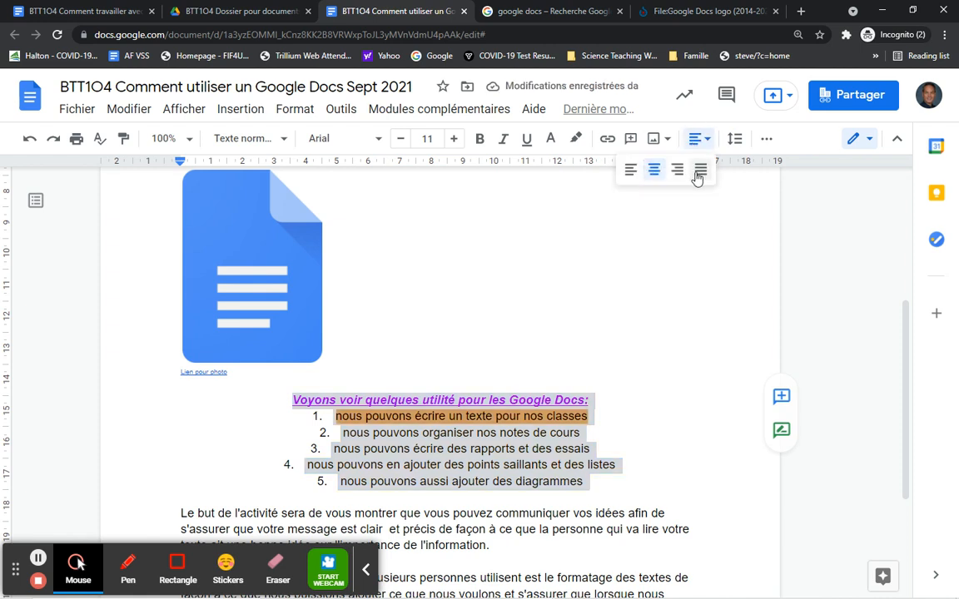
pyautogui.click(702, 172)
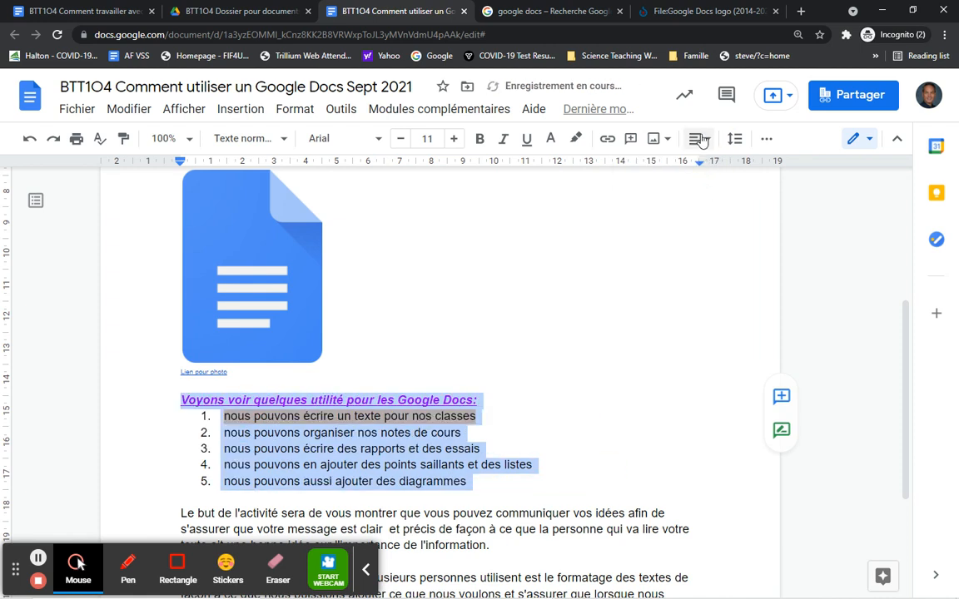
# Try right alignment on the purple heading and numbered list, and set them back to justified
pyautogui.click(697, 139)
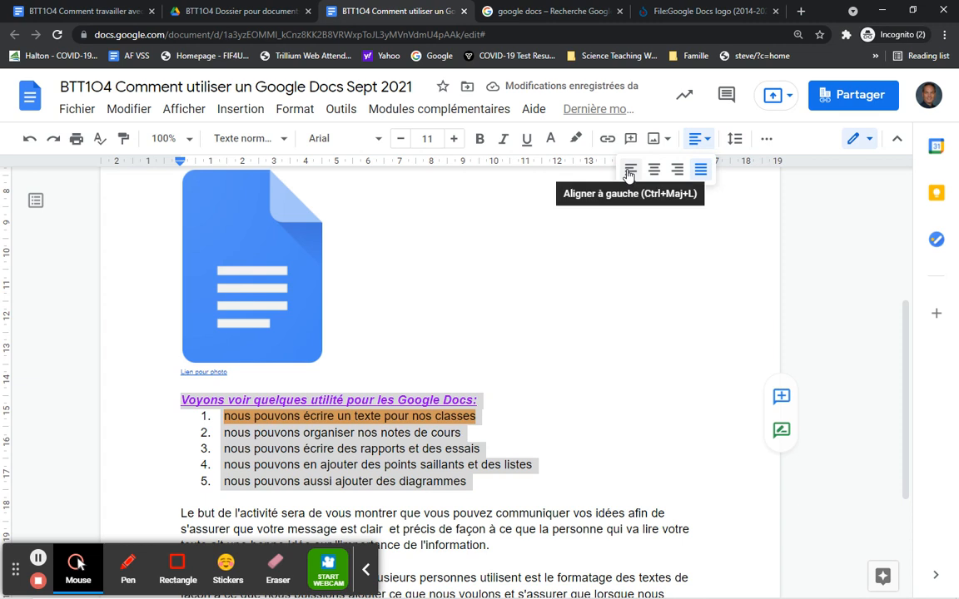
pyautogui.click(678, 170)
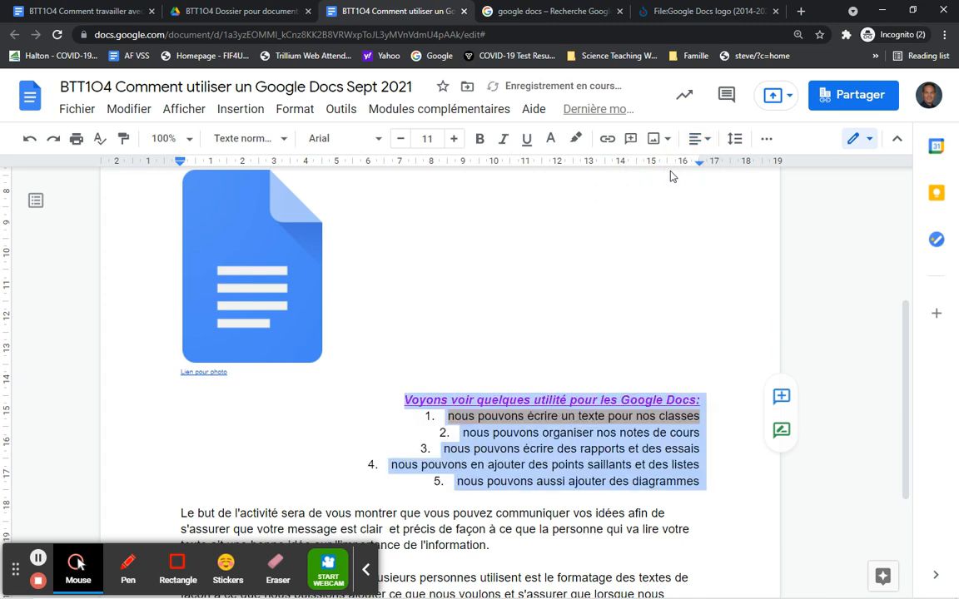
pyautogui.click(706, 143)
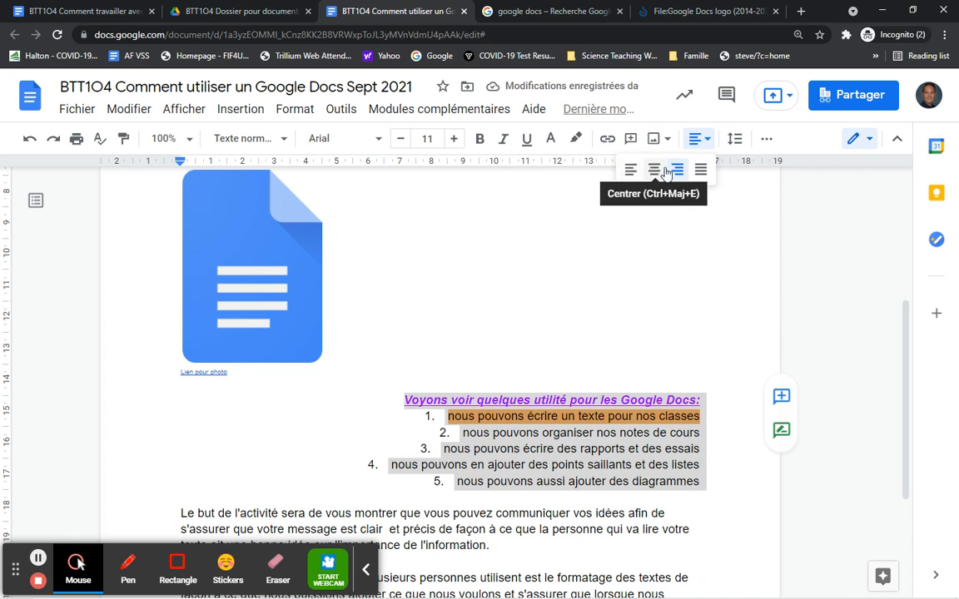
pyautogui.click(701, 171)
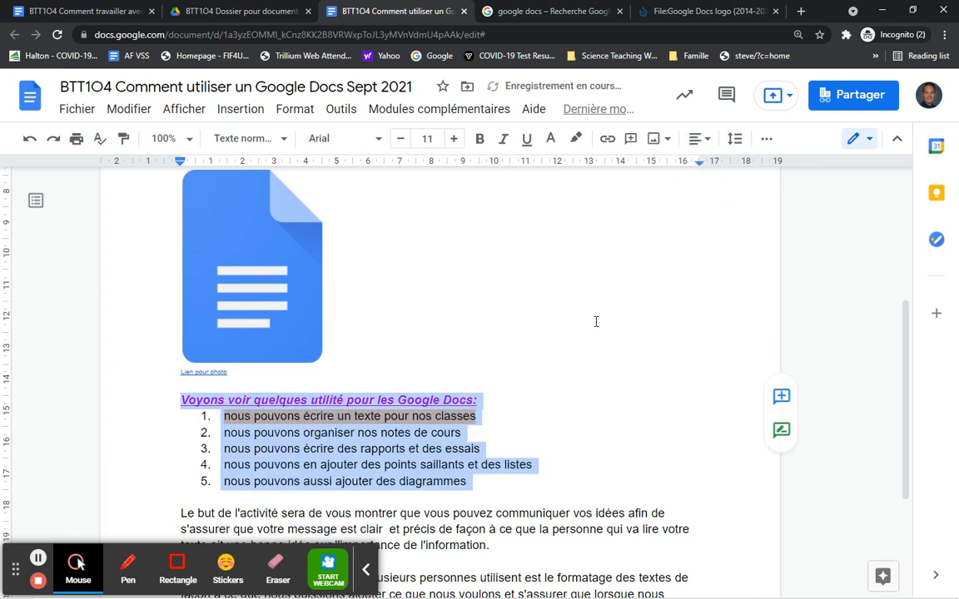
# Justify the paragraph beginning "Le but de l'activité sera de vous montrer" below the numbered list
pyautogui.scroll(-2, 448, 335)
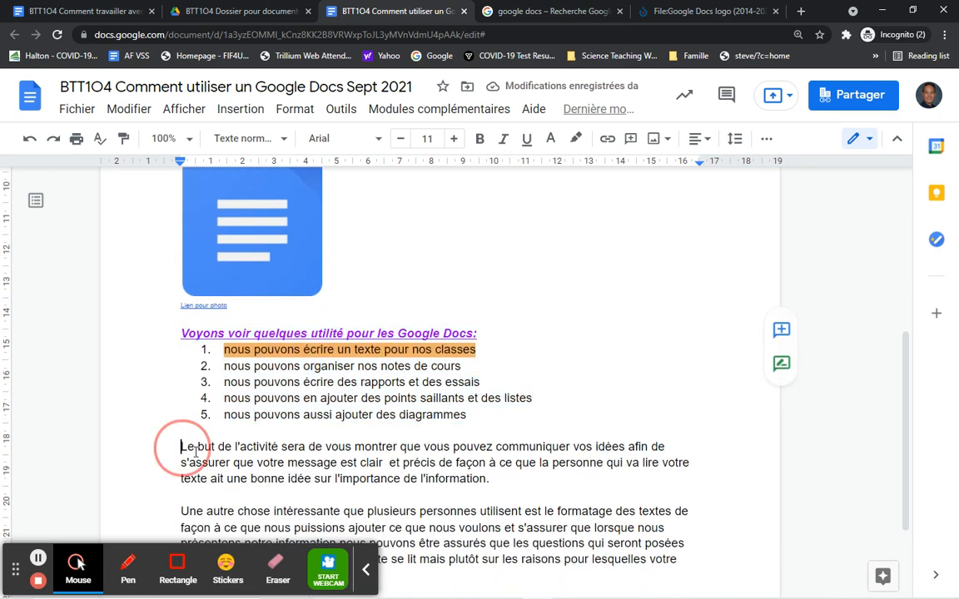
pyautogui.moveTo(171, 446); pyautogui.dragTo(488, 479)
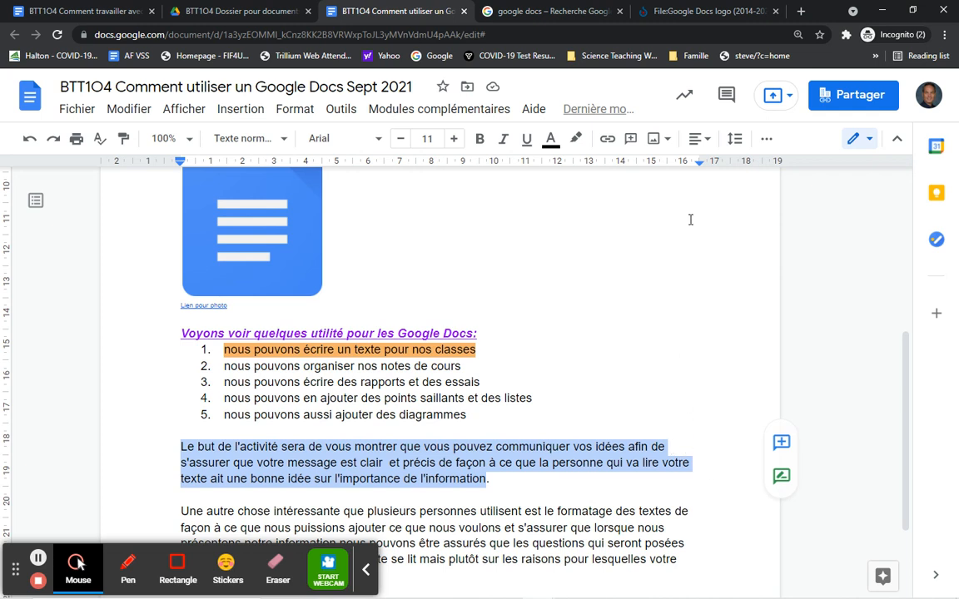
pyautogui.click(697, 138)
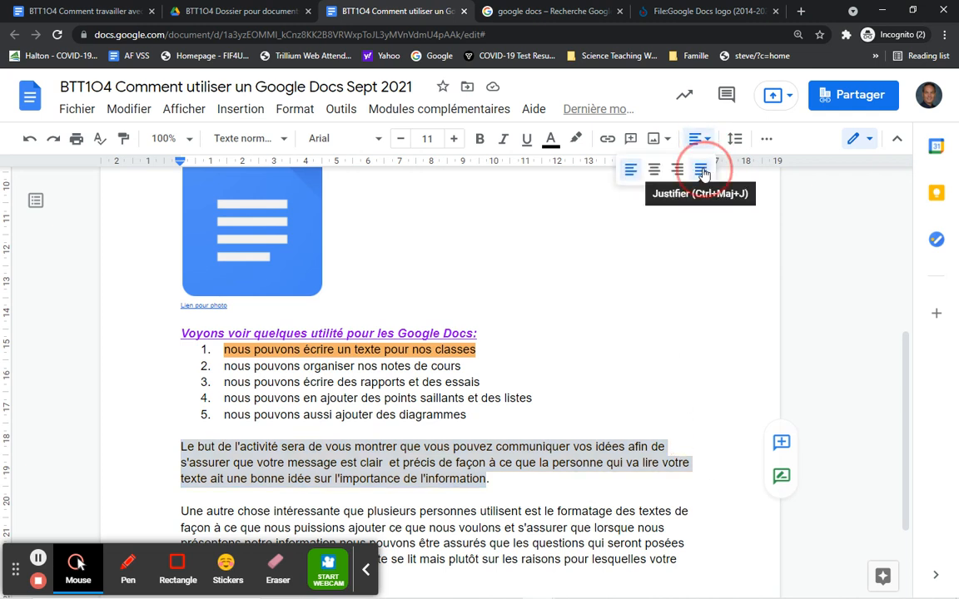
pyautogui.click(701, 171)
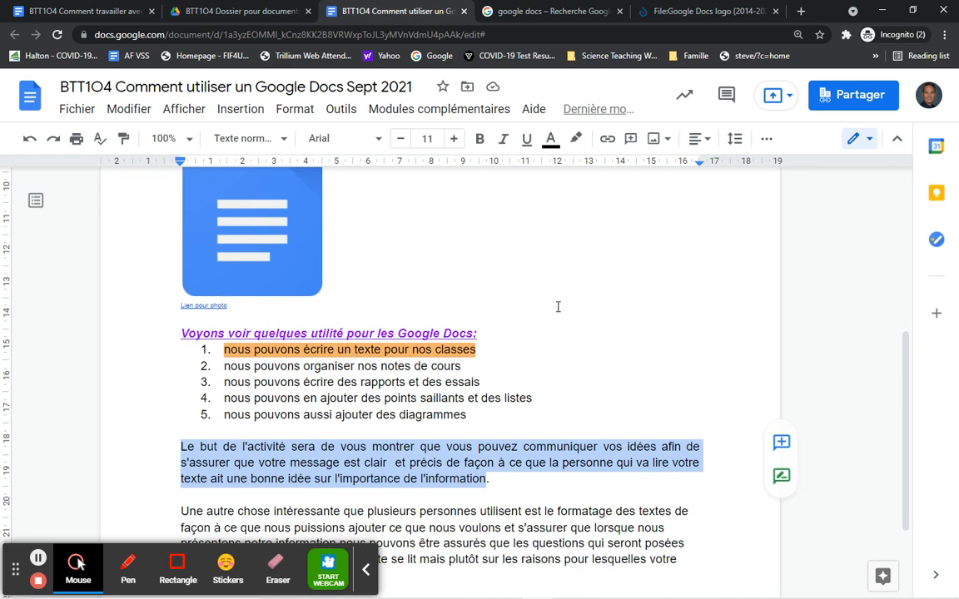
# Try 1,5 and double line spacing on the "Le but de l'activité" paragraph, and return it to 1,15
pyautogui.click(735, 139)
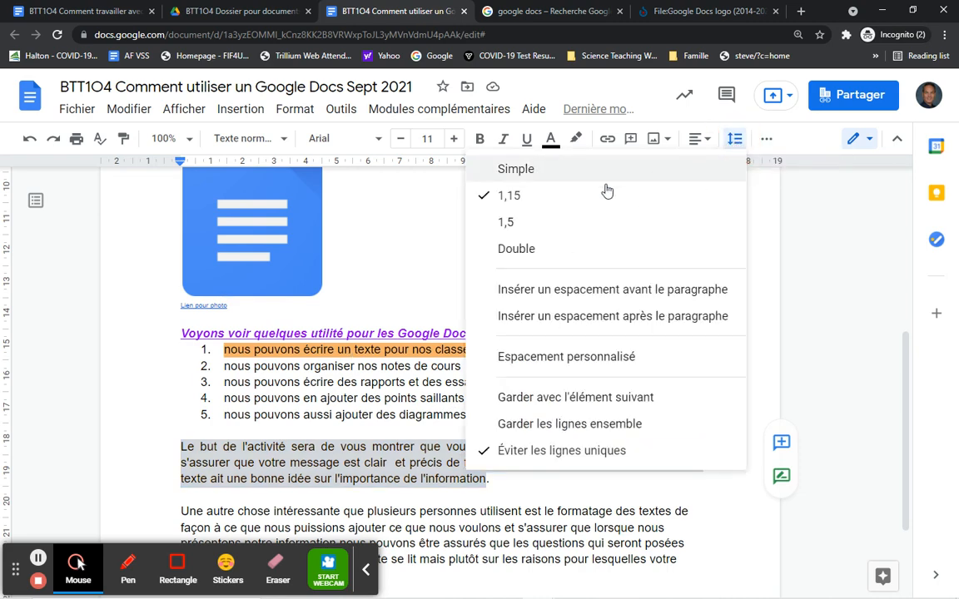
pyautogui.click(518, 221)
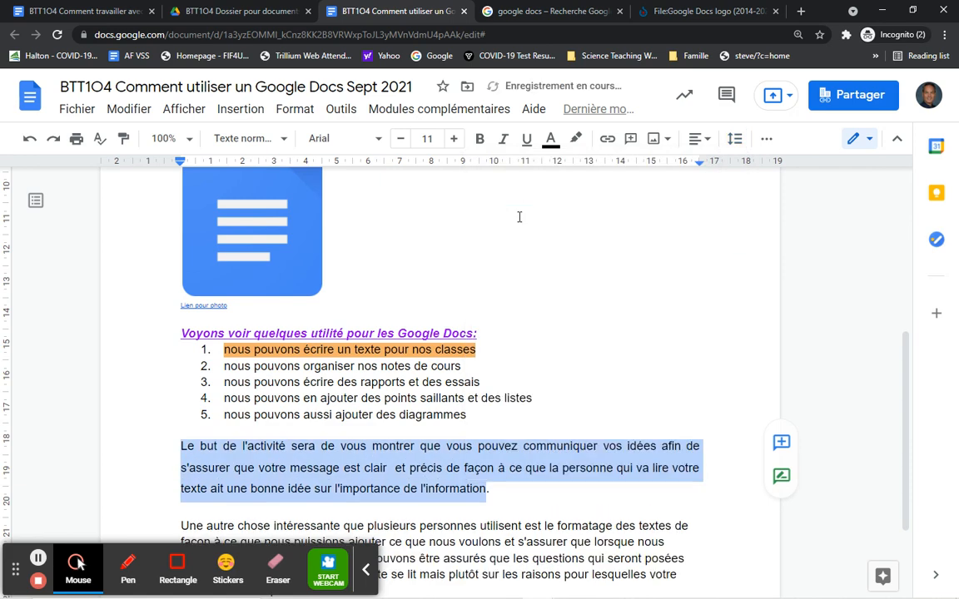
pyautogui.click(735, 139)
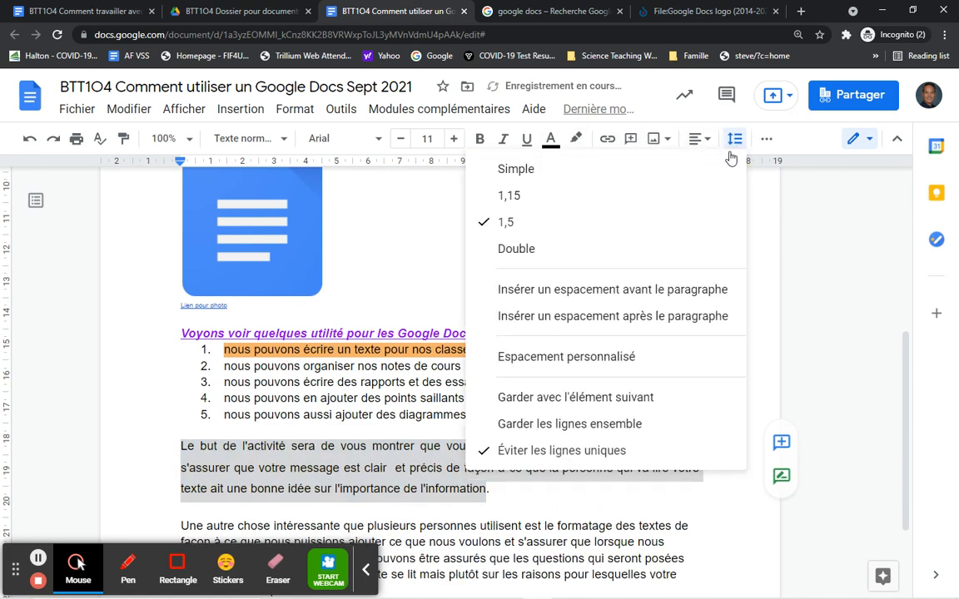
pyautogui.click(558, 252)
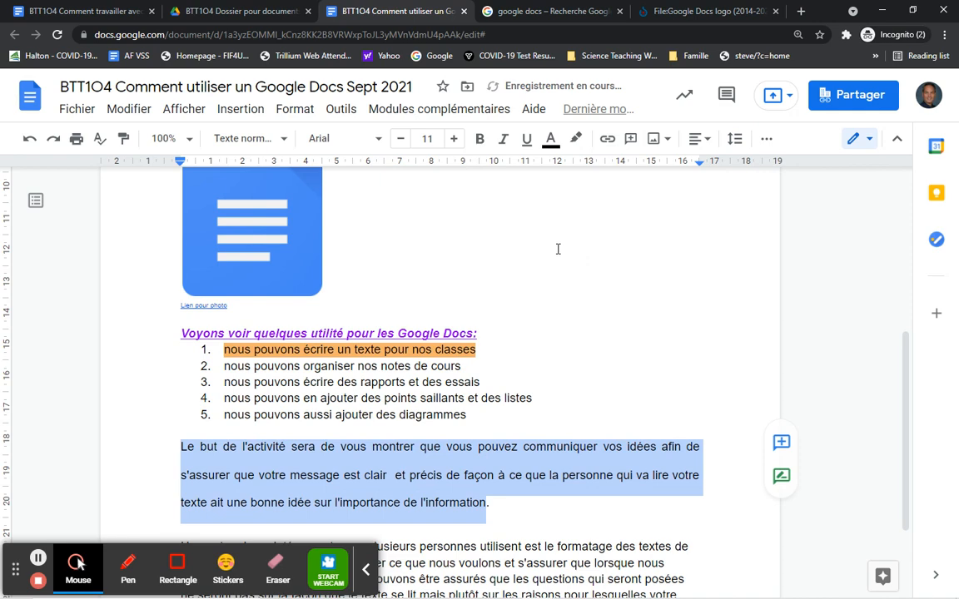
pyautogui.click(735, 139)
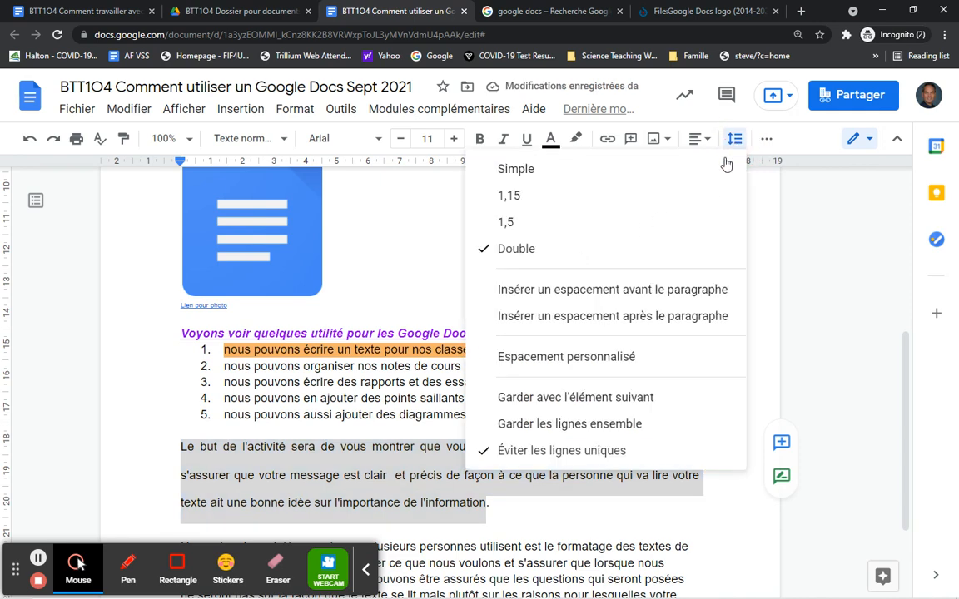
pyautogui.click(632, 196)
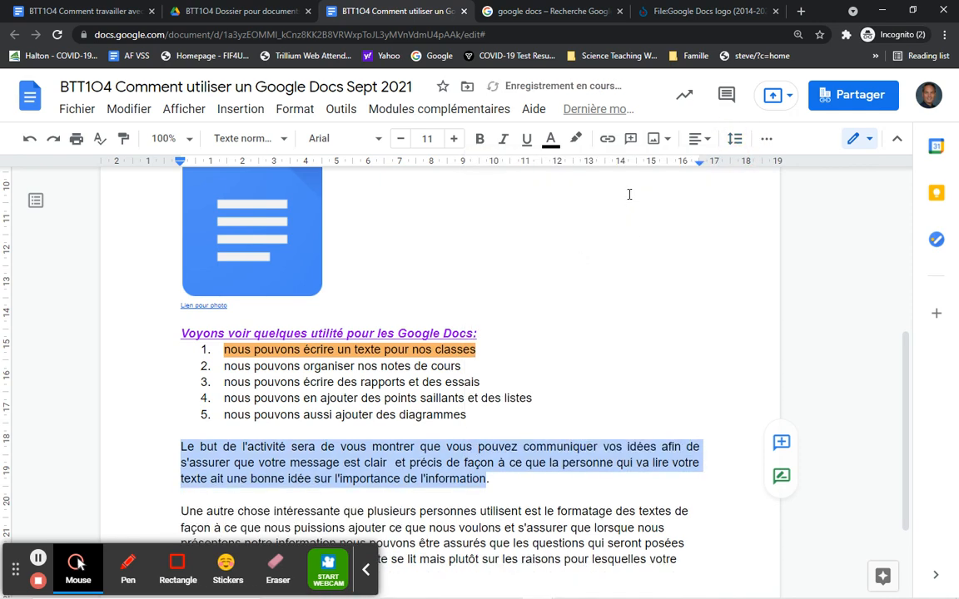
# Review the kinds of elements that can be inserted and add a page header to the document
pyautogui.scroll(-3, 541, 364)
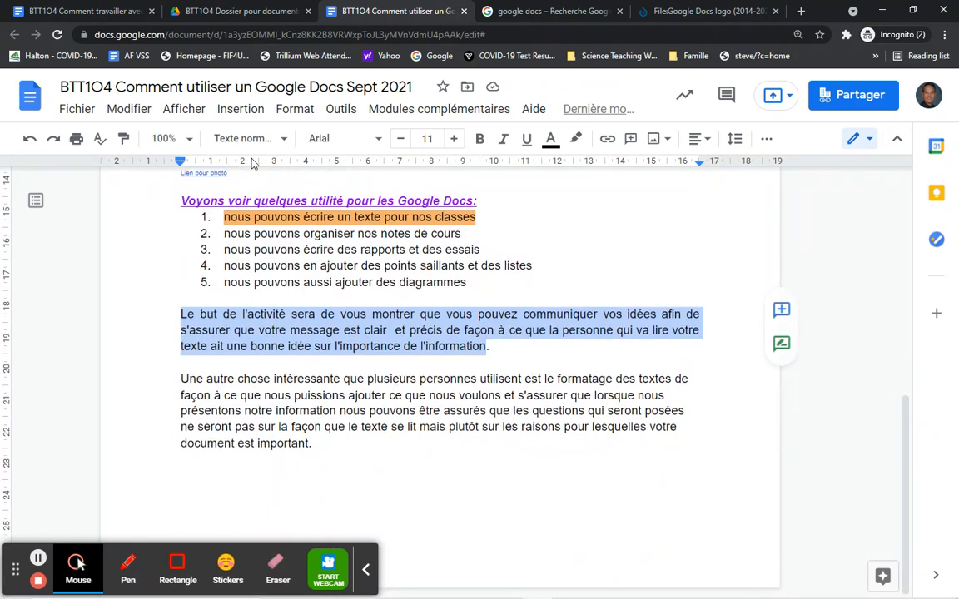
pyautogui.click(237, 109)
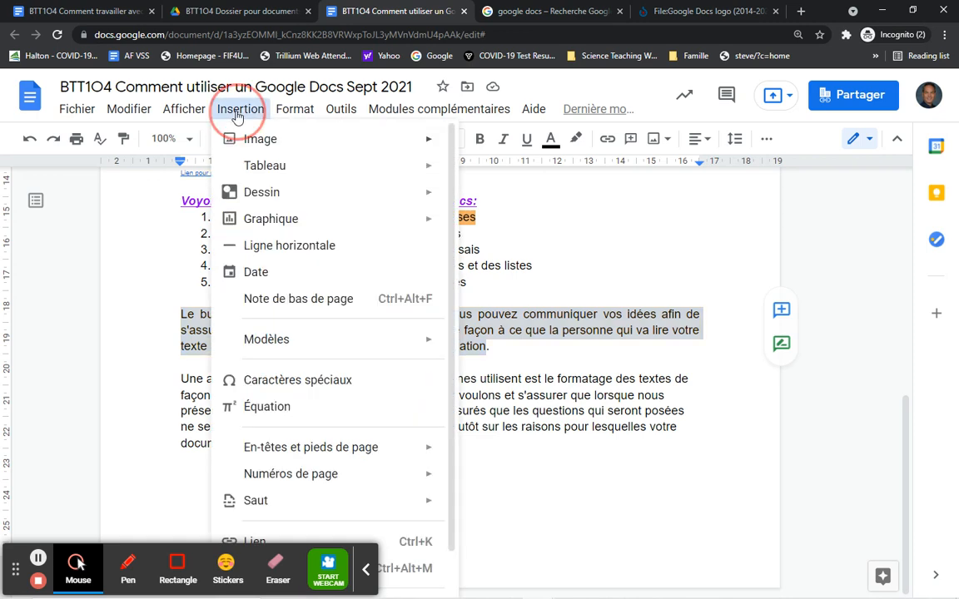
pyautogui.moveTo(254, 173)
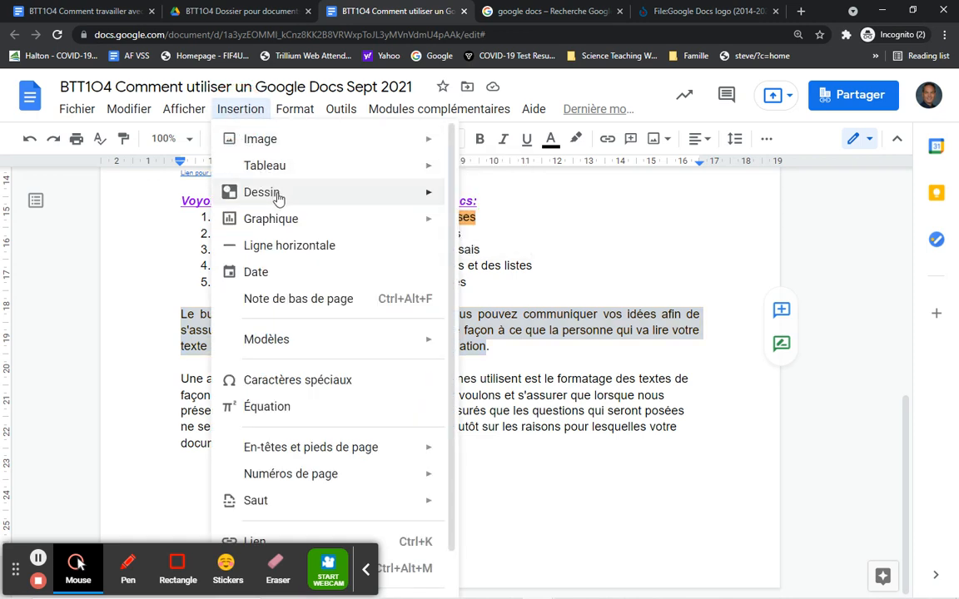
pyautogui.moveTo(277, 225)
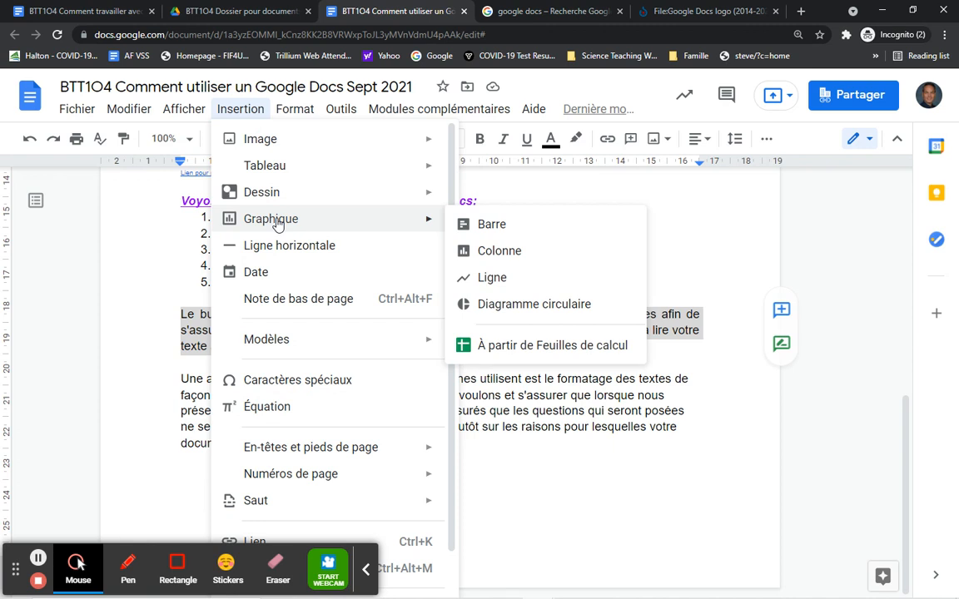
pyautogui.scroll(-1, 295, 259)
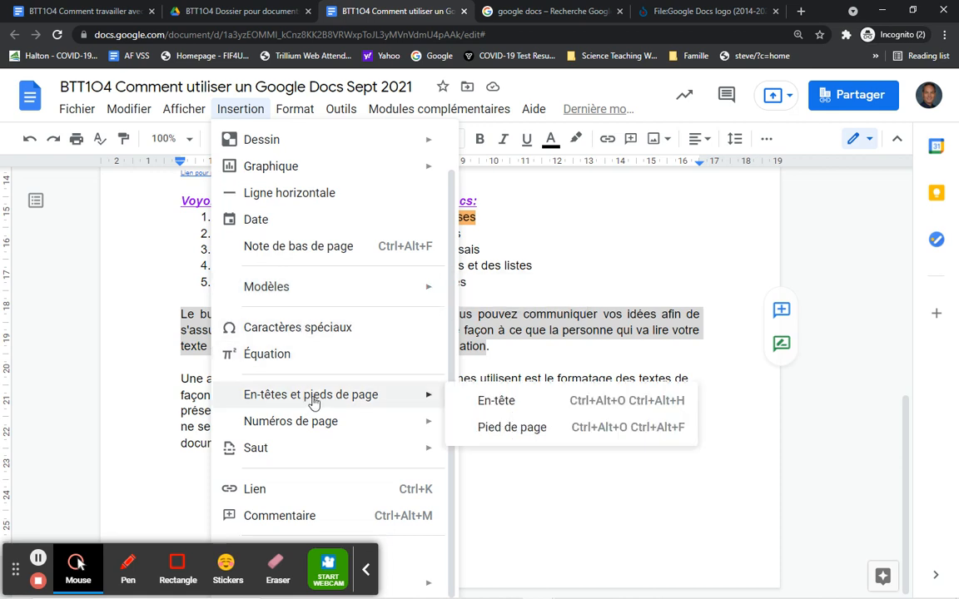
pyautogui.moveTo(298, 429)
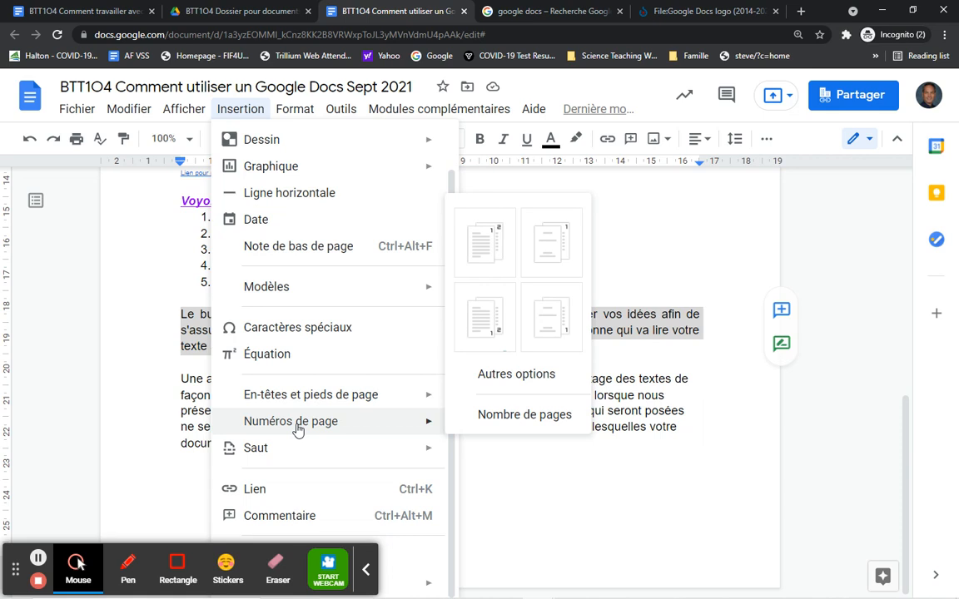
pyautogui.moveTo(293, 399)
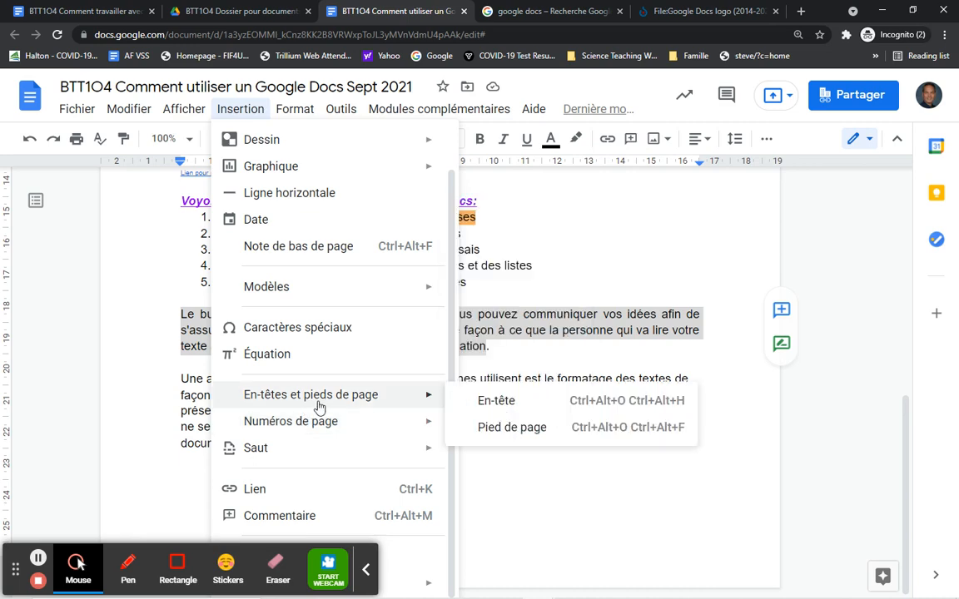
pyautogui.click(515, 405)
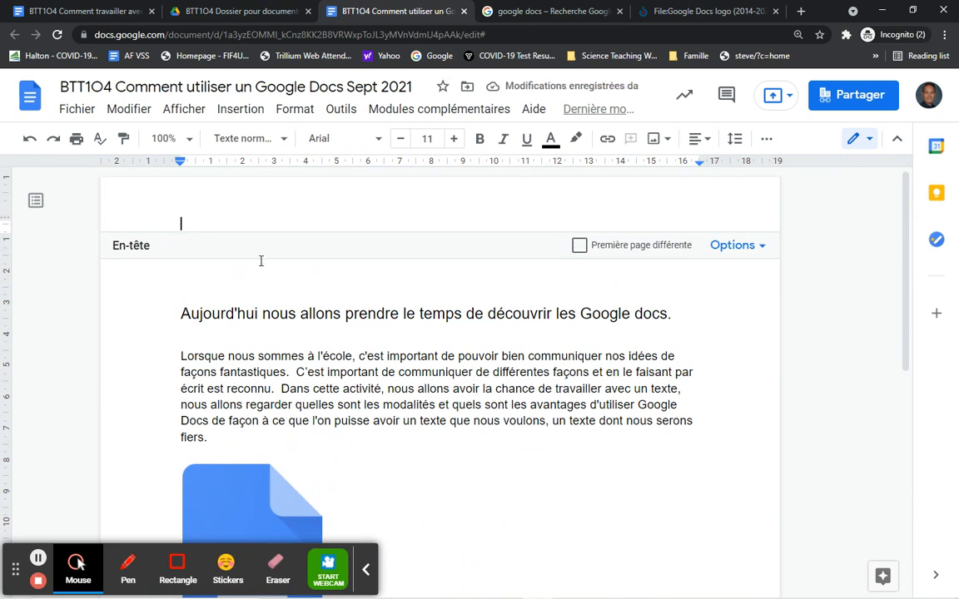
# Write "Notre classe de Communication en affaire" in the header and return to the document body
pyautogui.write('Notre ')
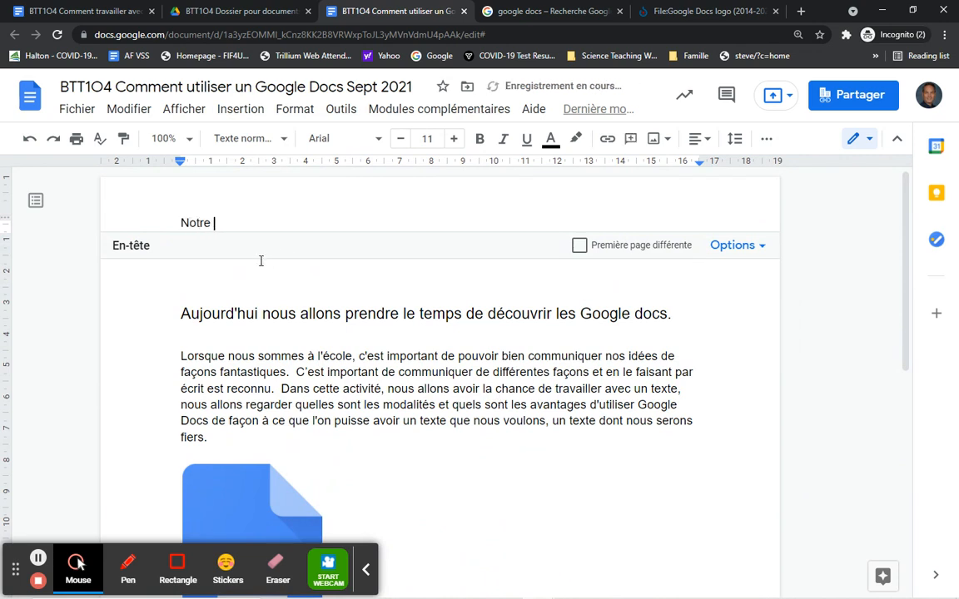
pyautogui.write('classe de ')
pyautogui.write('Communi')
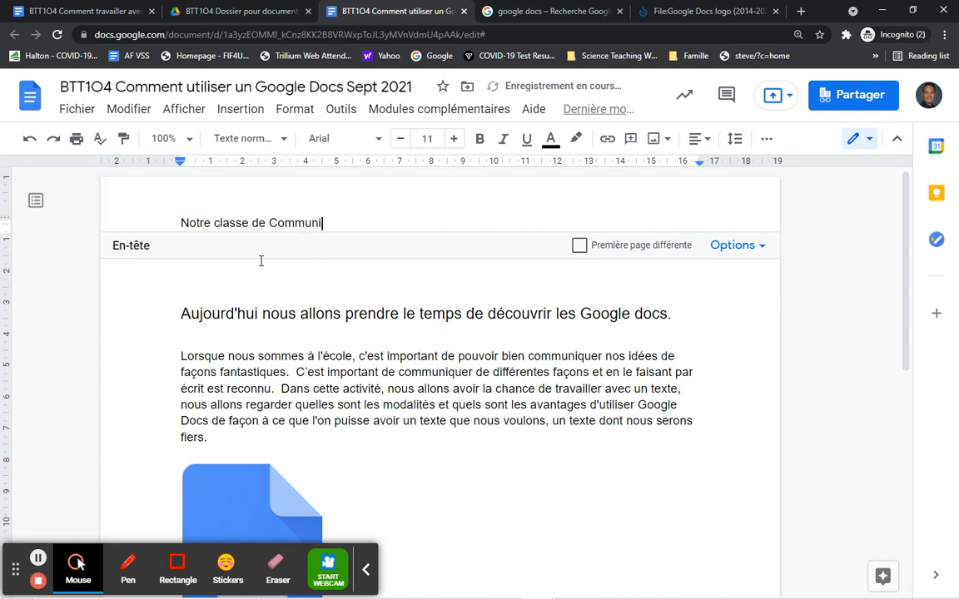
pyautogui.write('cation en affaire')
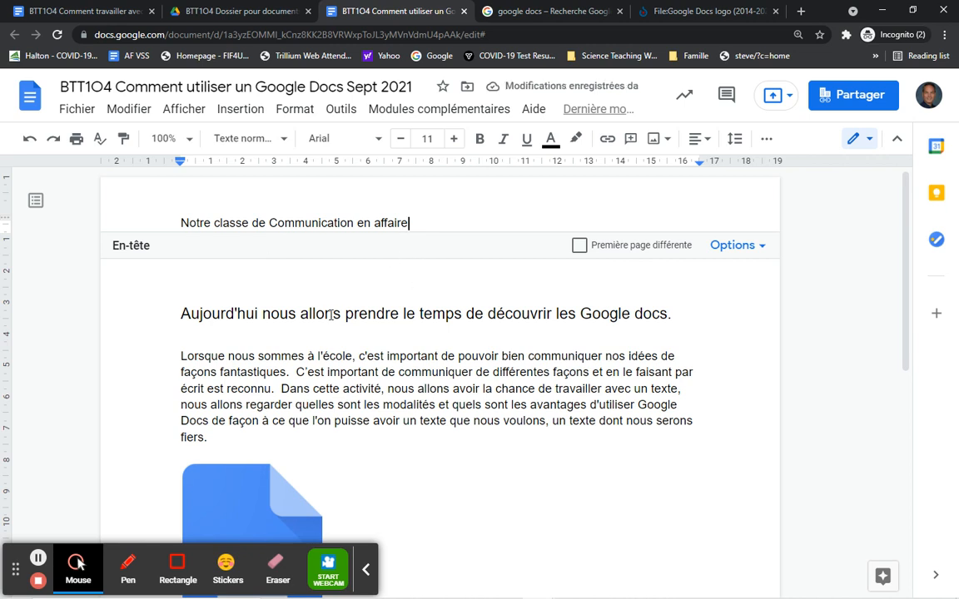
pyautogui.click(578, 373)
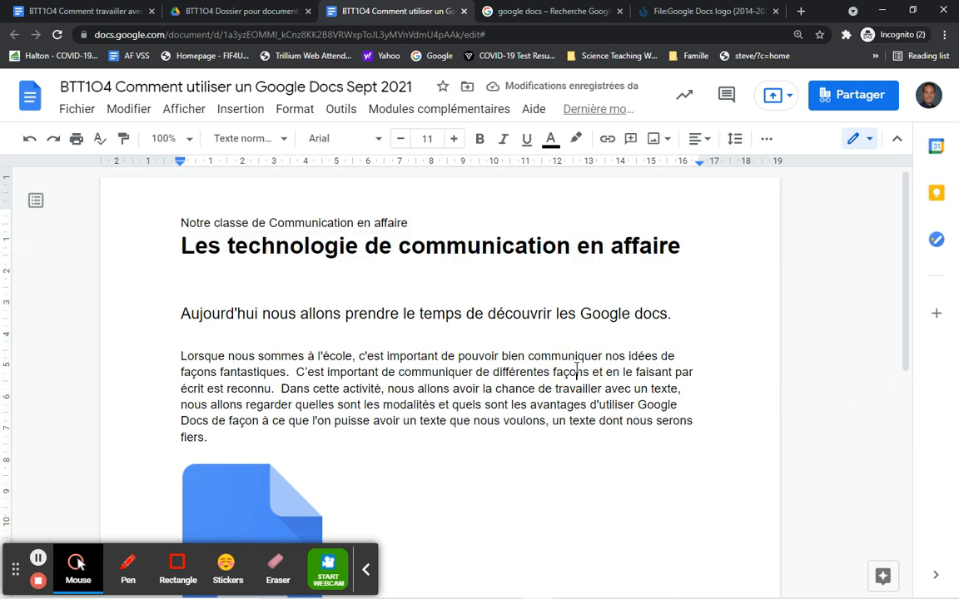
# Insert two blank lines above the title "Les technologie de communication en affaire"
pyautogui.click(171, 244)
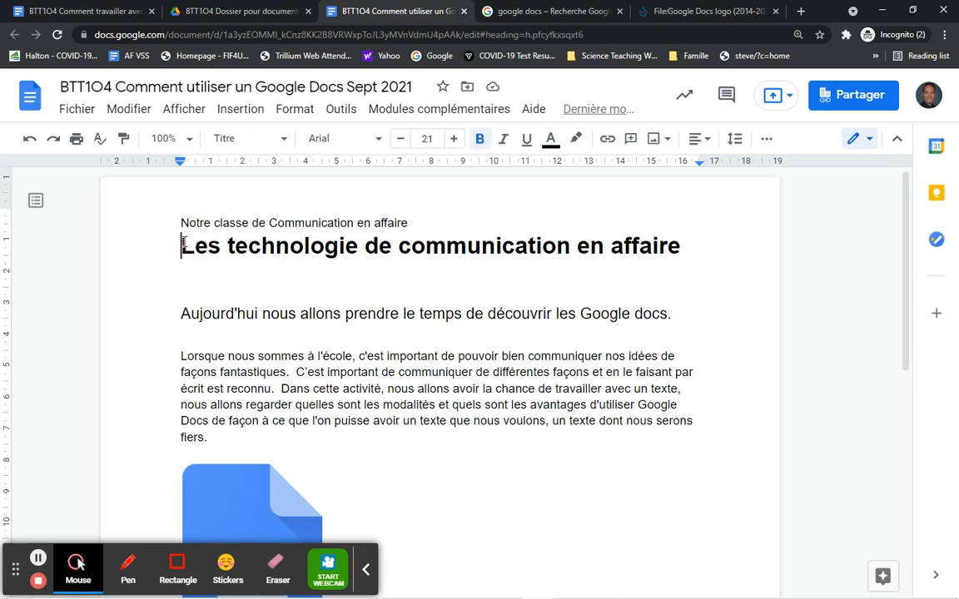
pyautogui.press('Return')
pyautogui.press('Return')
# Insert three blank lines below the "Lien pour photo" link to push text onto the second page, and check the header there
pyautogui.scroll(-8, 217, 283)
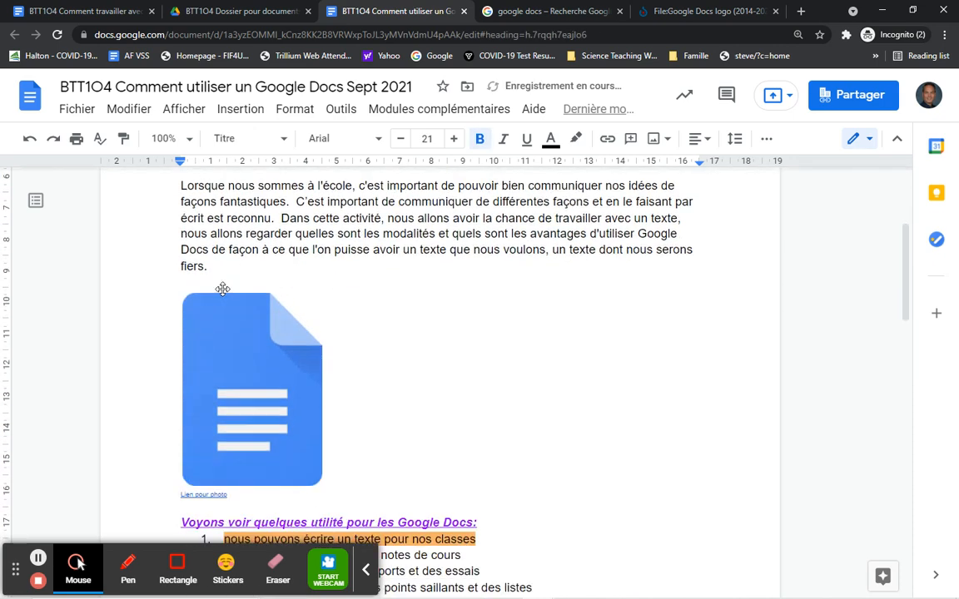
pyautogui.scroll(4, 224, 289)
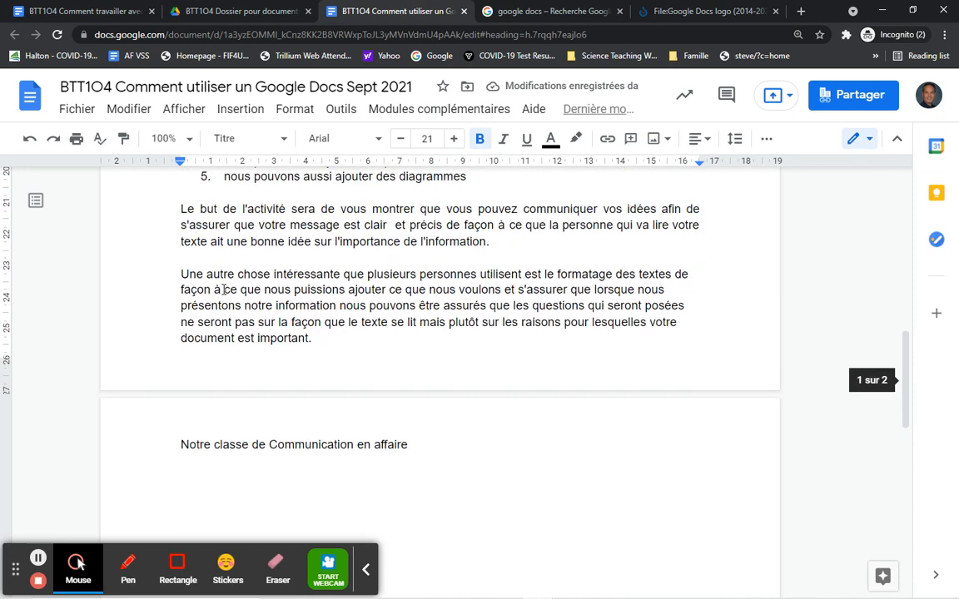
pyautogui.scroll(1, 218, 258)
pyautogui.scroll(-1, 218, 259)
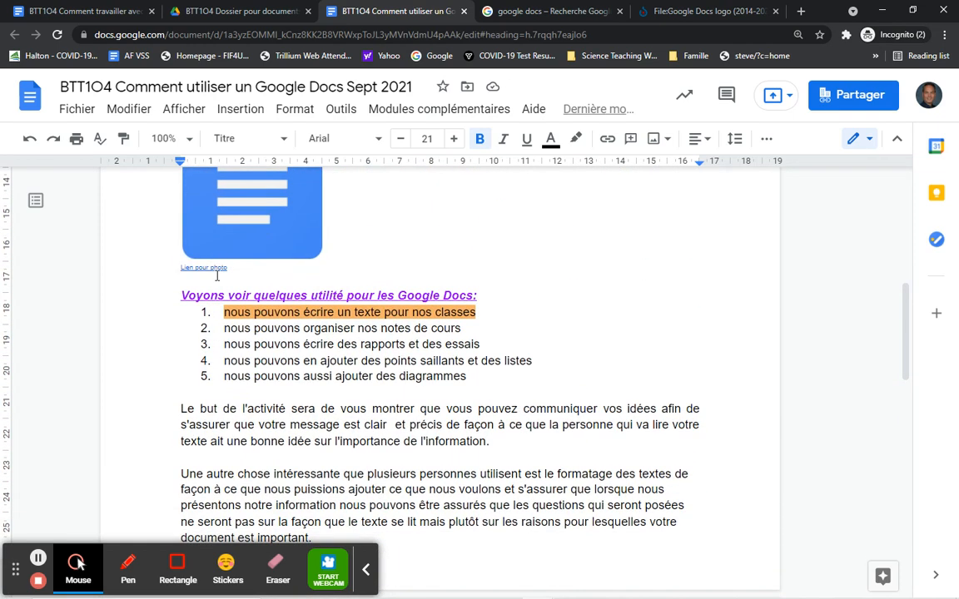
pyautogui.click(217, 278)
pyautogui.press('Return')
pyautogui.press('Return')
pyautogui.press('Return')
pyautogui.scroll(-4, 216, 278)
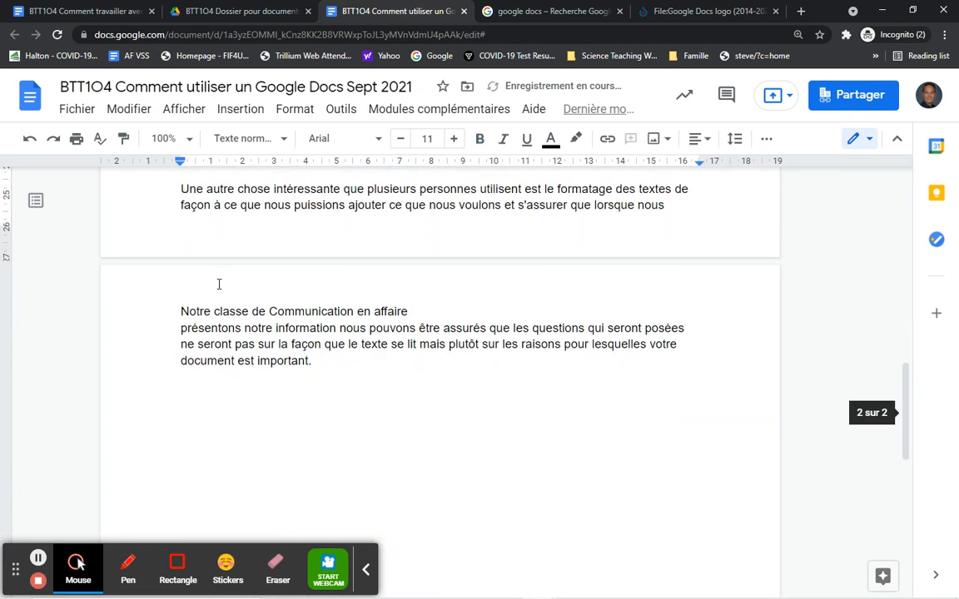
# Check the header on the second page, then delete one blank line above the title "Les technologie de communication en affaire"
pyautogui.scroll(-1, 216, 278)
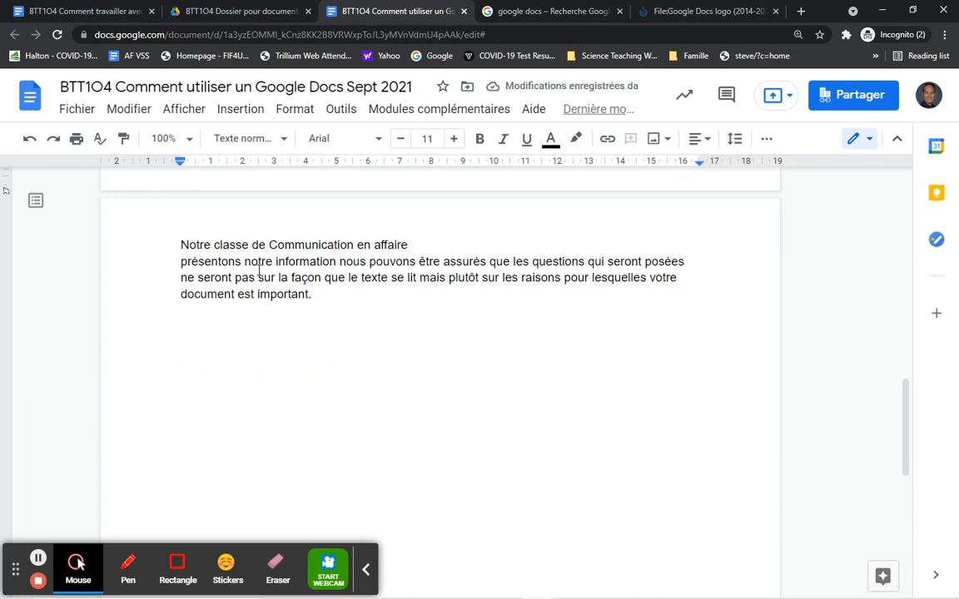
pyautogui.click(181, 248)
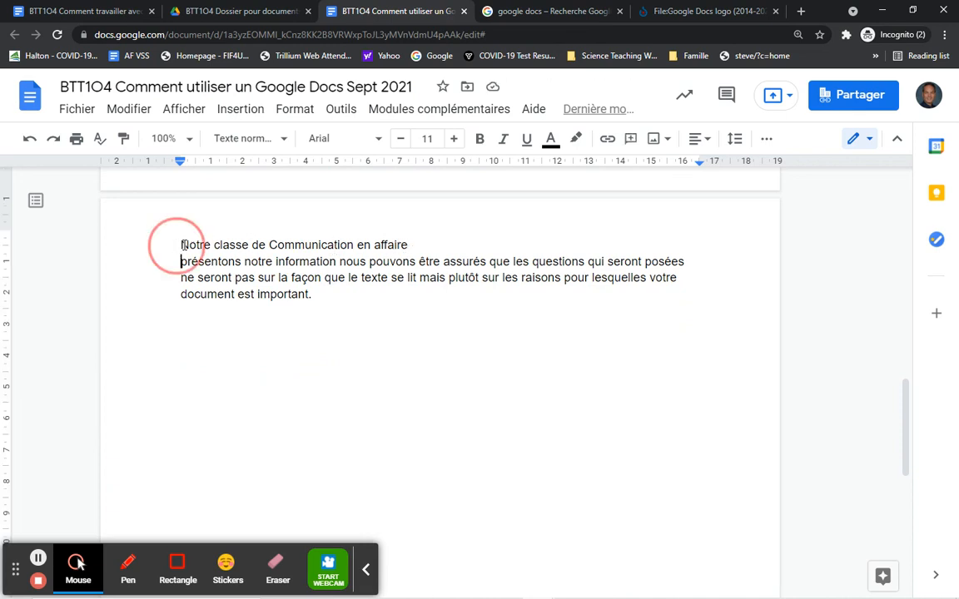
pyautogui.click(403, 247)
pyautogui.scroll(15, 204, 233)
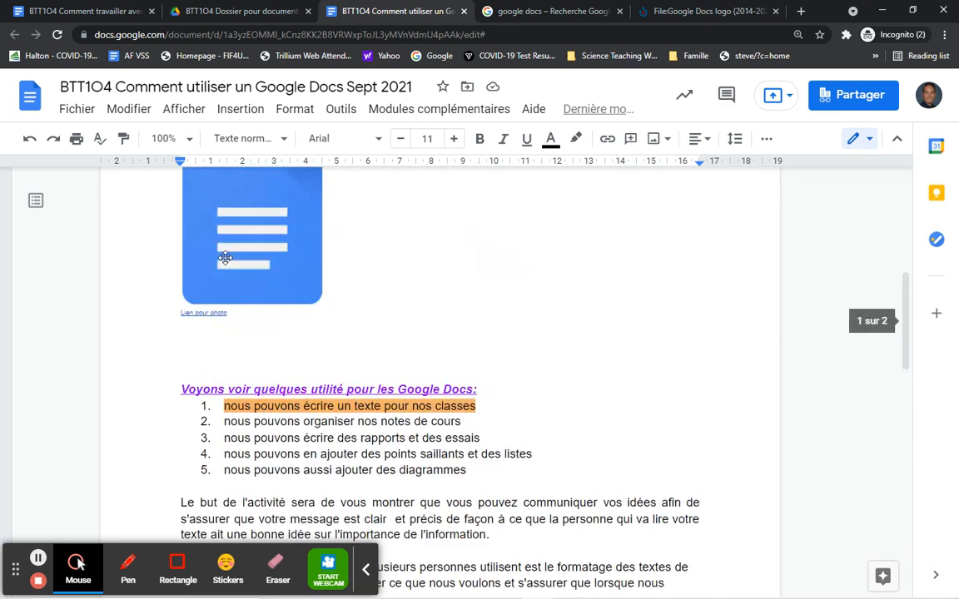
pyautogui.click(192, 288)
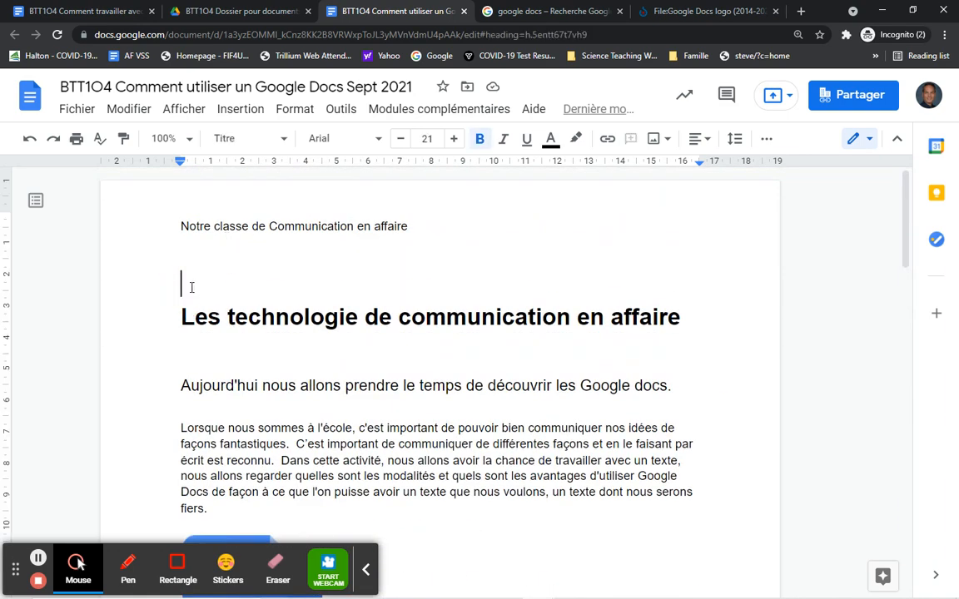
pyautogui.press('BackSpace')
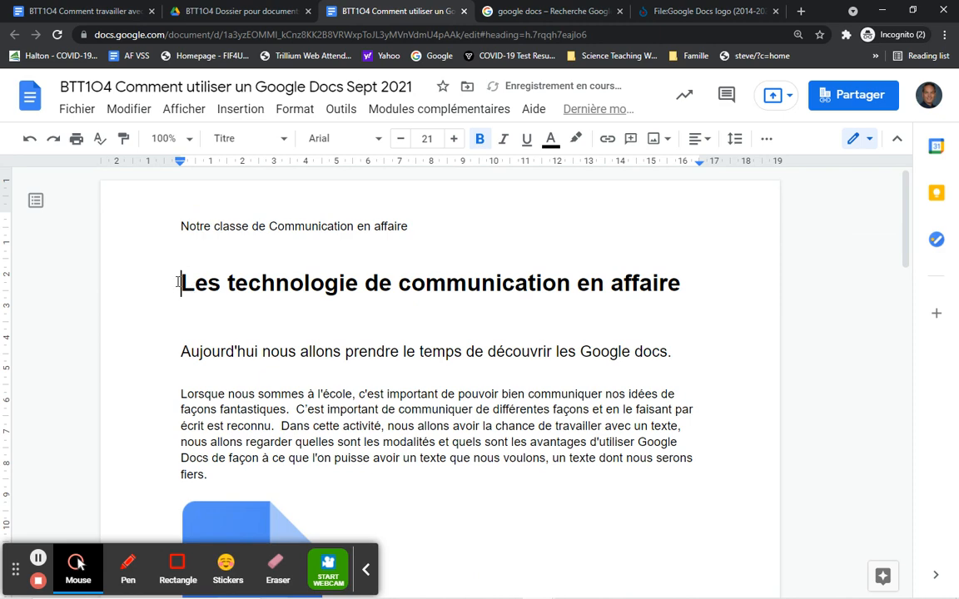
# Review the available document tools and look up the word "Lorsque" from the first paragraph in the dictionary
pyautogui.scroll(-4, 207, 333)
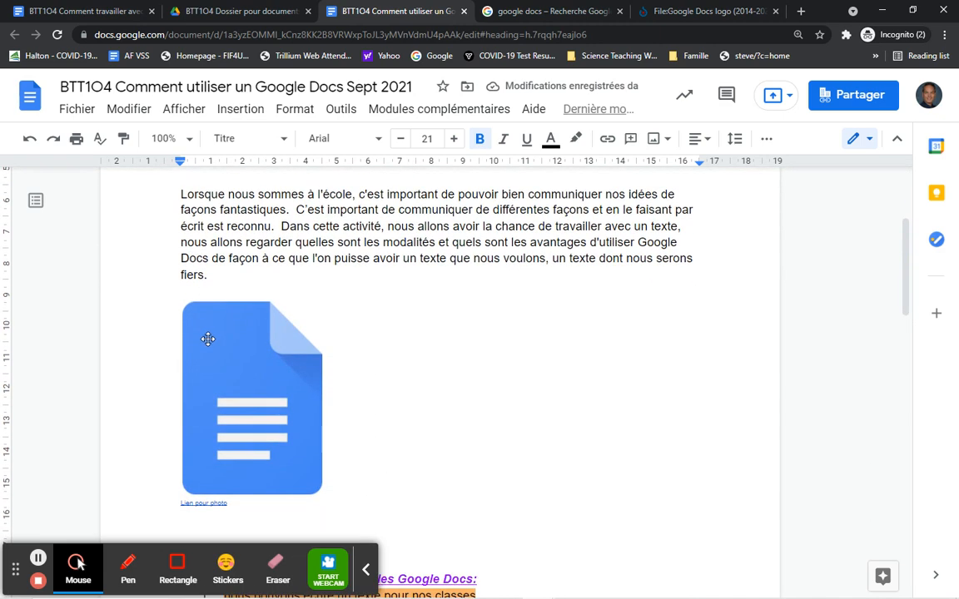
pyautogui.click(340, 110)
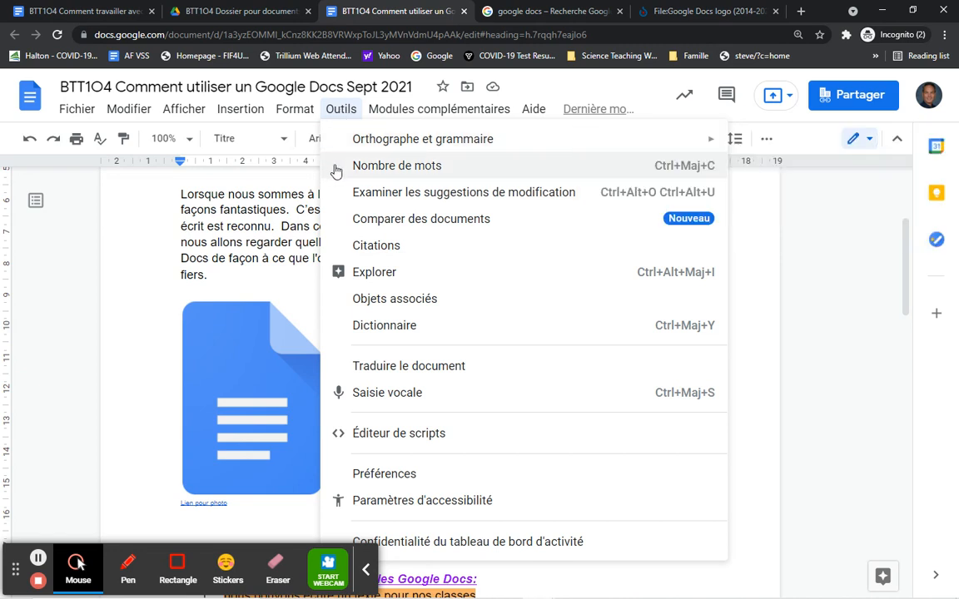
pyautogui.moveTo(366, 147)
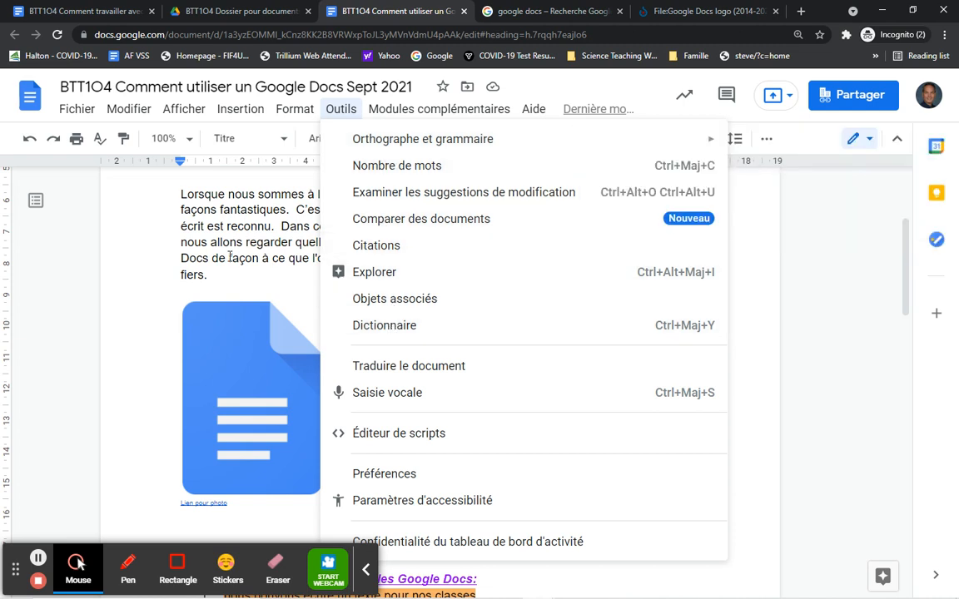
pyautogui.moveTo(182, 194); pyautogui.dragTo(225, 194)
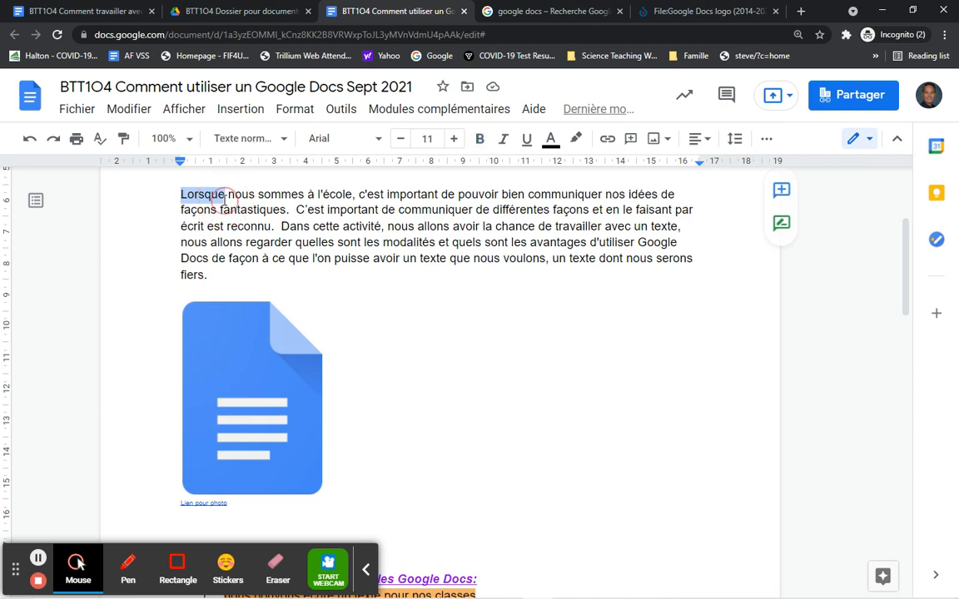
pyautogui.click(340, 109)
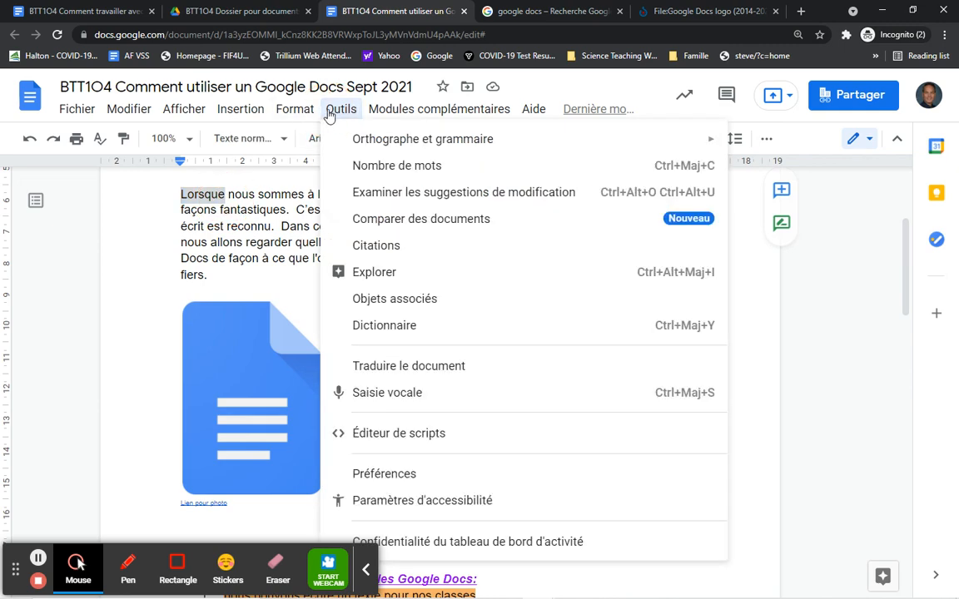
pyautogui.click(360, 323)
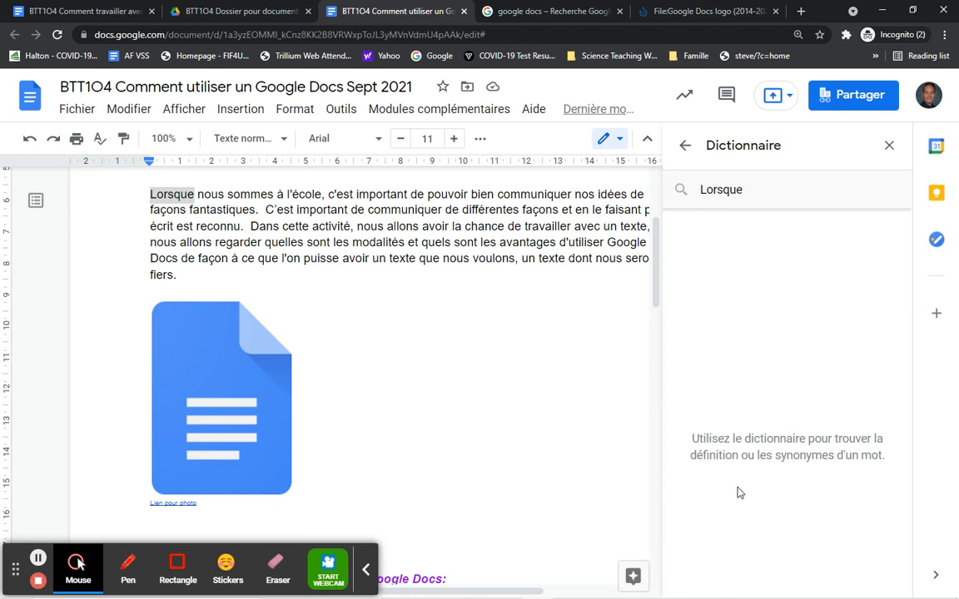
# Look up the word "important" in the dictionary, replacing the previous search term
pyautogui.moveTo(749, 190); pyautogui.dragTo(690, 197)
pyautogui.click(756, 189)
pyautogui.doubleClick(297, 210)
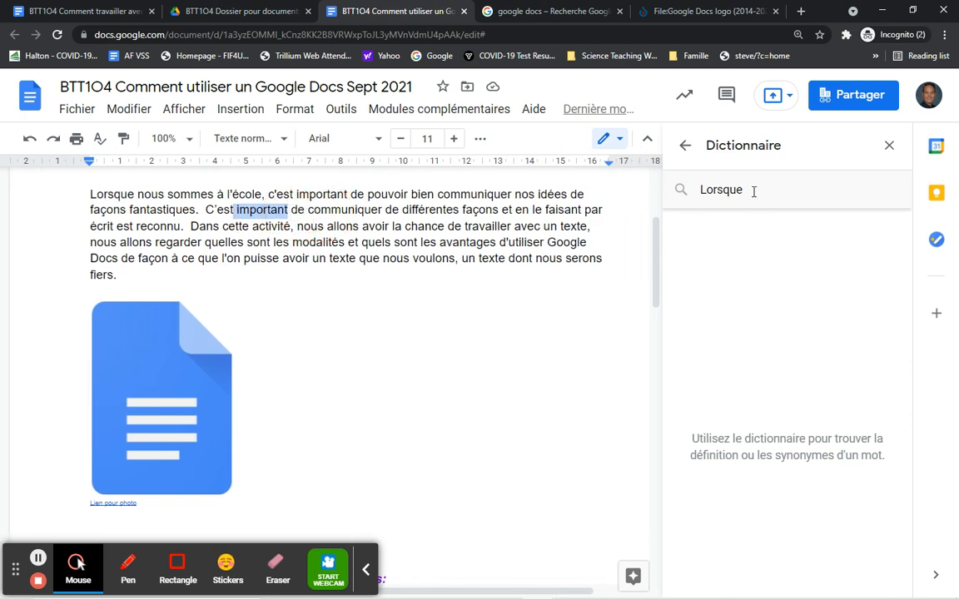
pyautogui.moveTo(729, 191); pyautogui.dragTo(672, 190)
pyautogui.write('important')
pyautogui.press('Return')
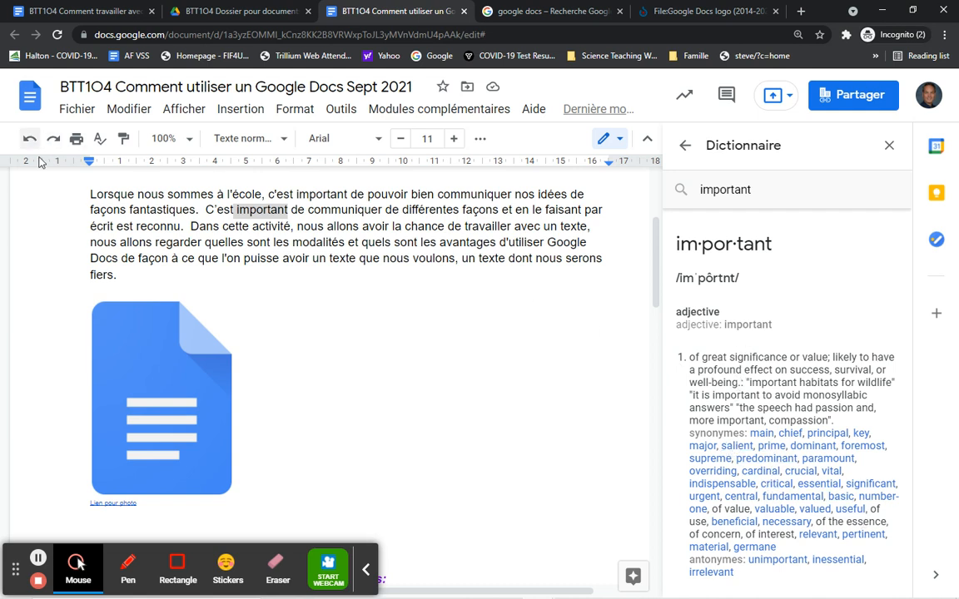
# Set the document language to French
pyautogui.click(77, 108)
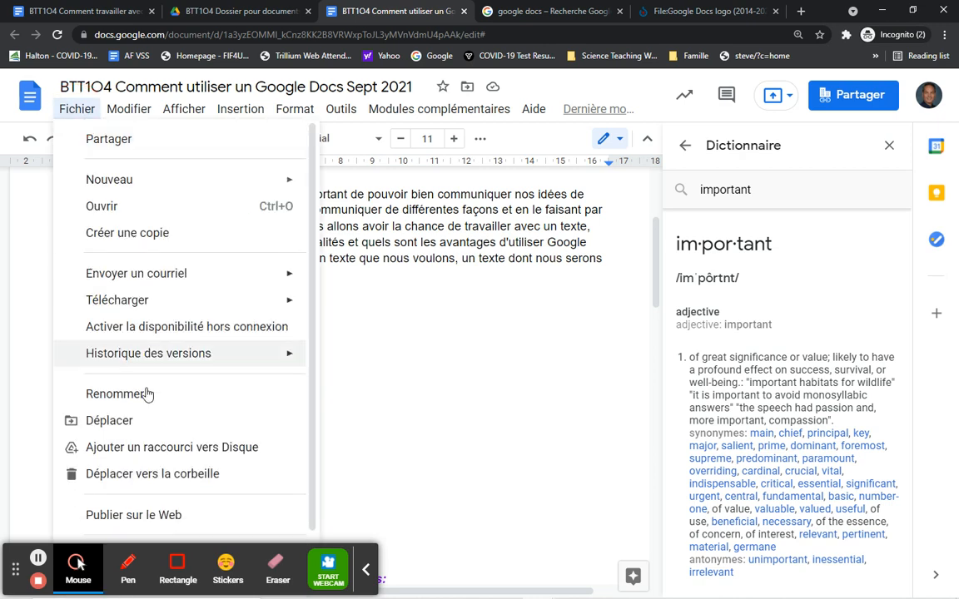
pyautogui.scroll(-1, 145, 393)
pyautogui.moveTo(129, 527)
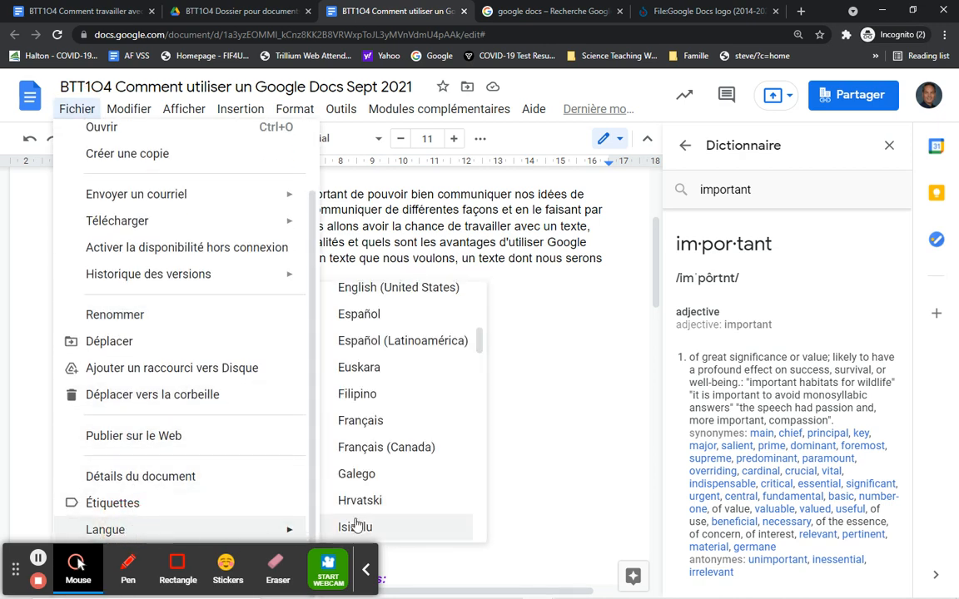
pyautogui.scroll(2, 392, 408)
pyautogui.scroll(-3, 388, 408)
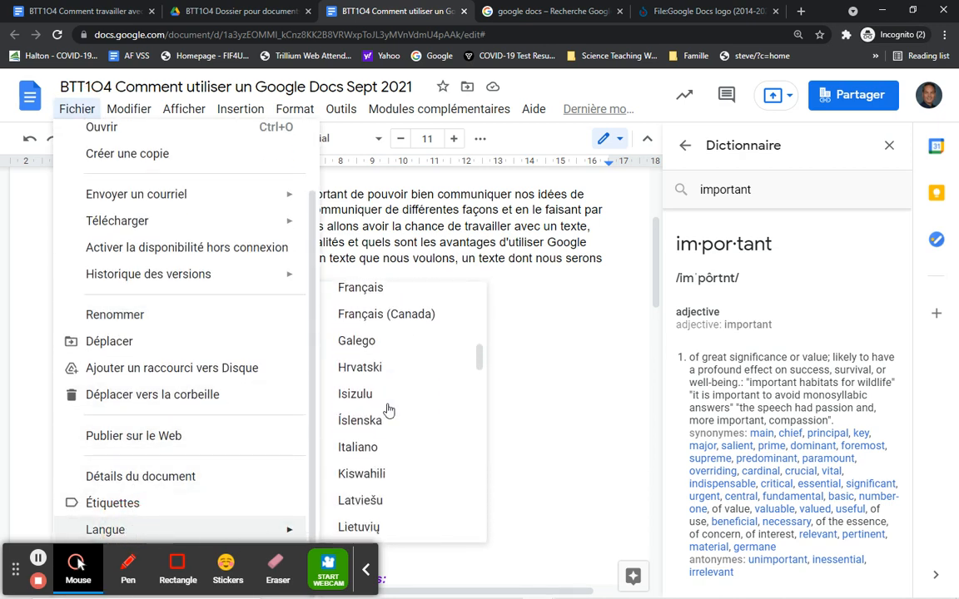
pyautogui.scroll(2, 383, 408)
pyautogui.click(368, 385)
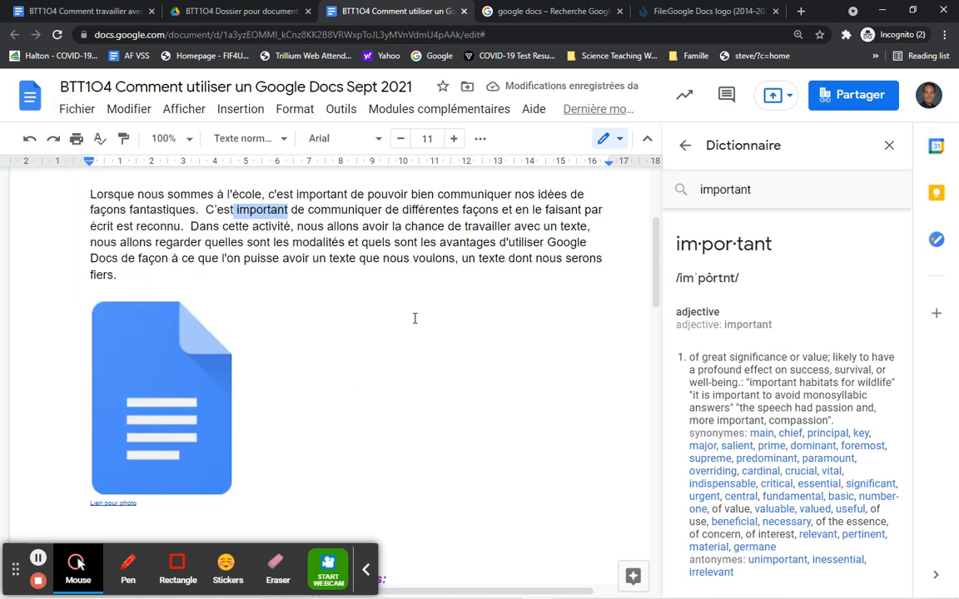
# Open voice typing and insert two new lines after the last sentence, "document est important."
pyautogui.click(341, 109)
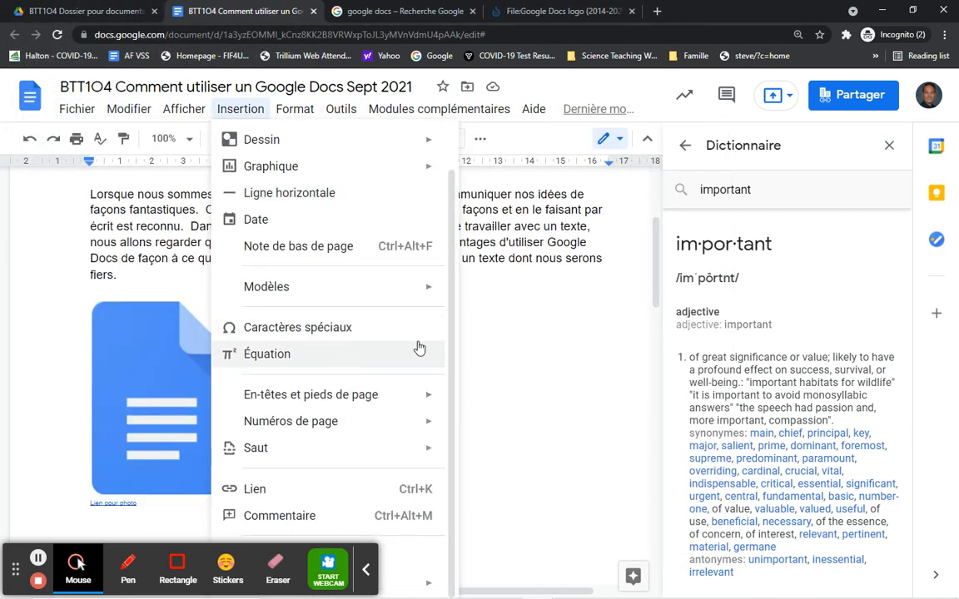
pyautogui.moveTo(335, 114)
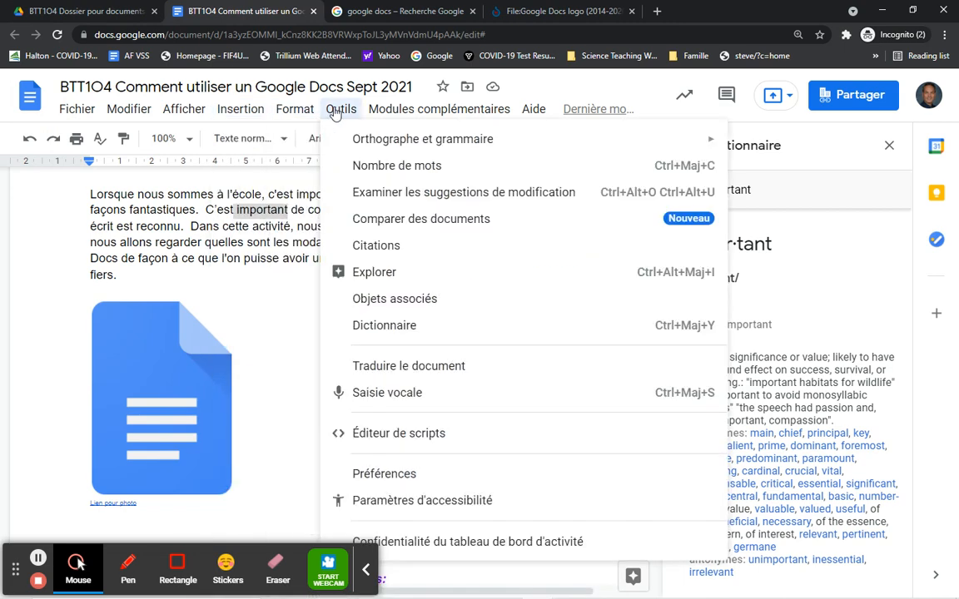
pyautogui.click(374, 394)
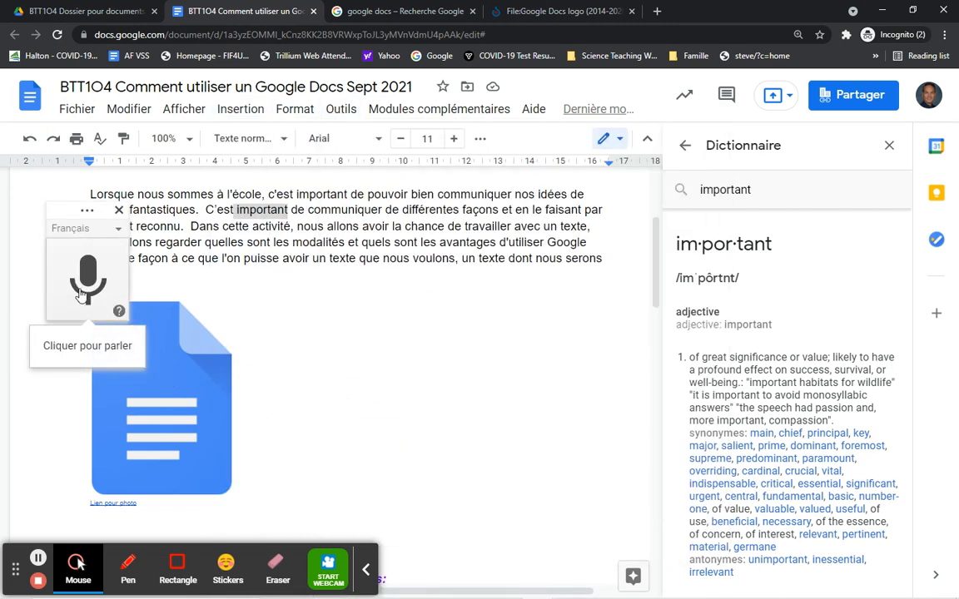
pyautogui.scroll(-10, 300, 439)
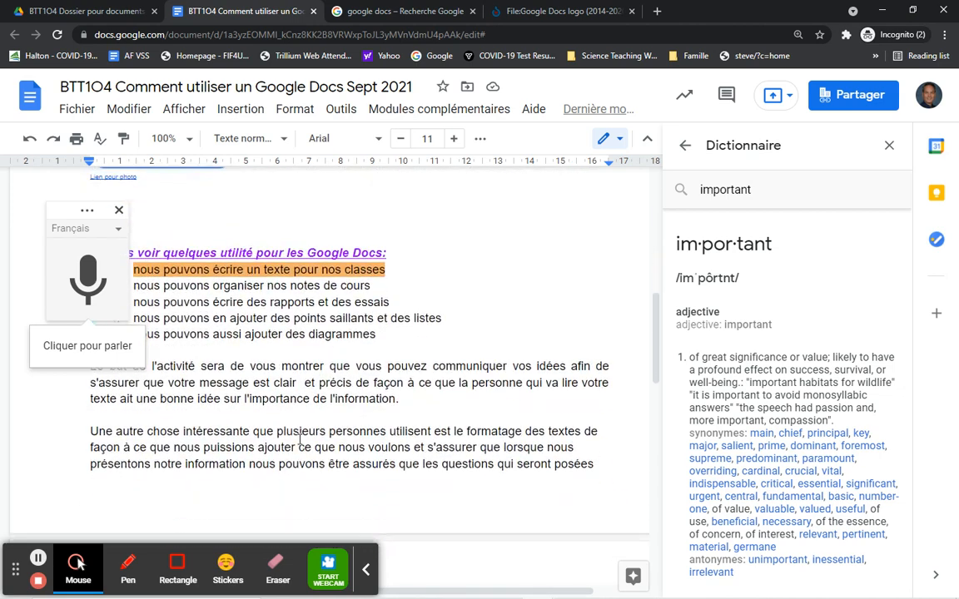
pyautogui.click(253, 410)
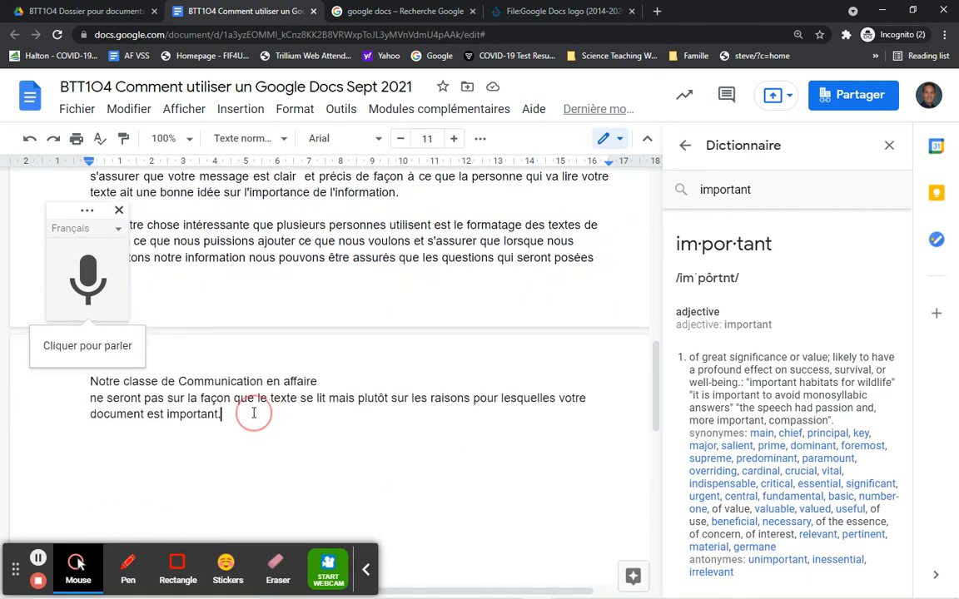
pyautogui.press('Return')
pyautogui.press('Return')
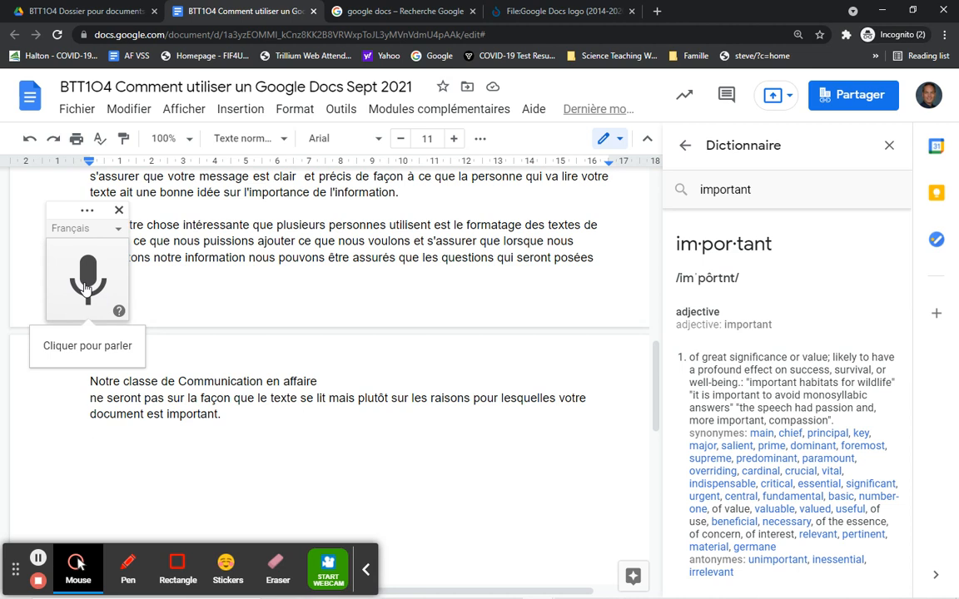
# Dictate "J'espère que vous avez eu la chance d'apprendre quelques concept intéressant sur google doc je sais que cela va vous aider énormément." and delete the stray ending
pyautogui.click(85, 288)
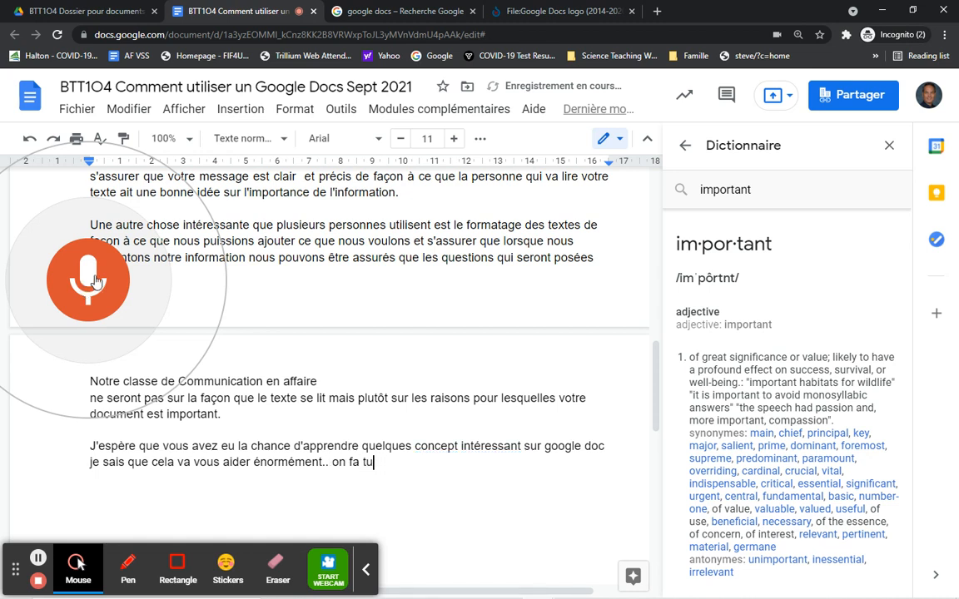
pyautogui.click(84, 278)
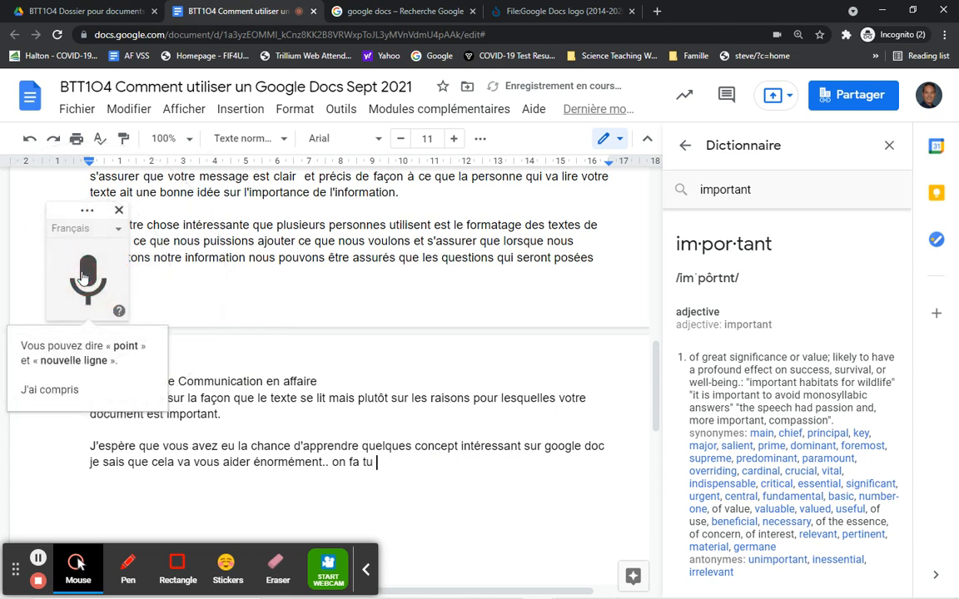
pyautogui.press('BackSpace')
pyautogui.press('BackSpace')
pyautogui.press('BackSpace')
pyautogui.press('BackSpace')
pyautogui.press('BackSpace')
pyautogui.press('BackSpace')
pyautogui.press('BackSpace')
pyautogui.press('BackSpace')
pyautogui.press('BackSpace')
pyautogui.press('BackSpace')
pyautogui.press('BackSpace')
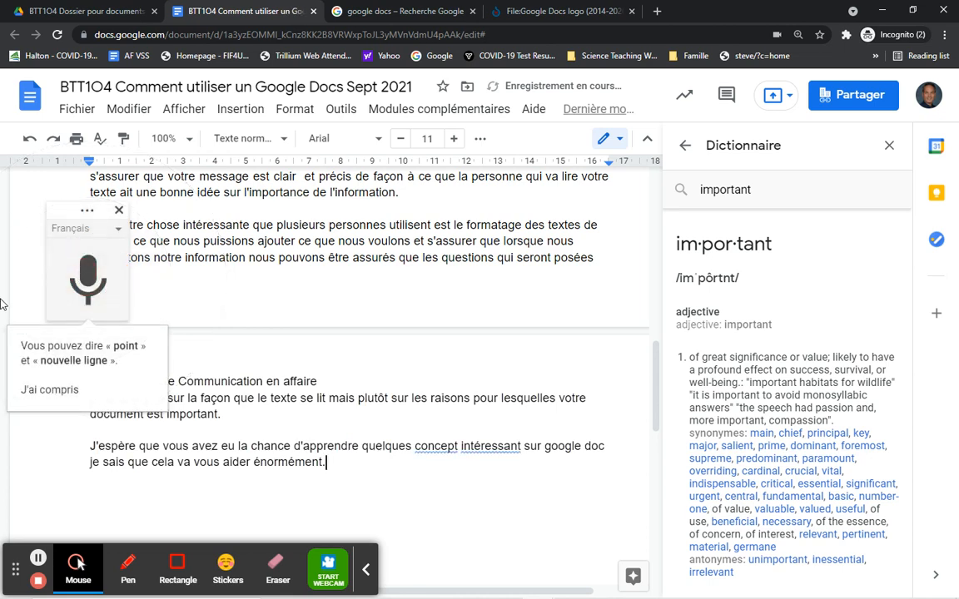
# Correct the dictated sentence to read "concepts intéressants" and "google docs"
pyautogui.click(428, 447)
pyautogui.click(450, 426)
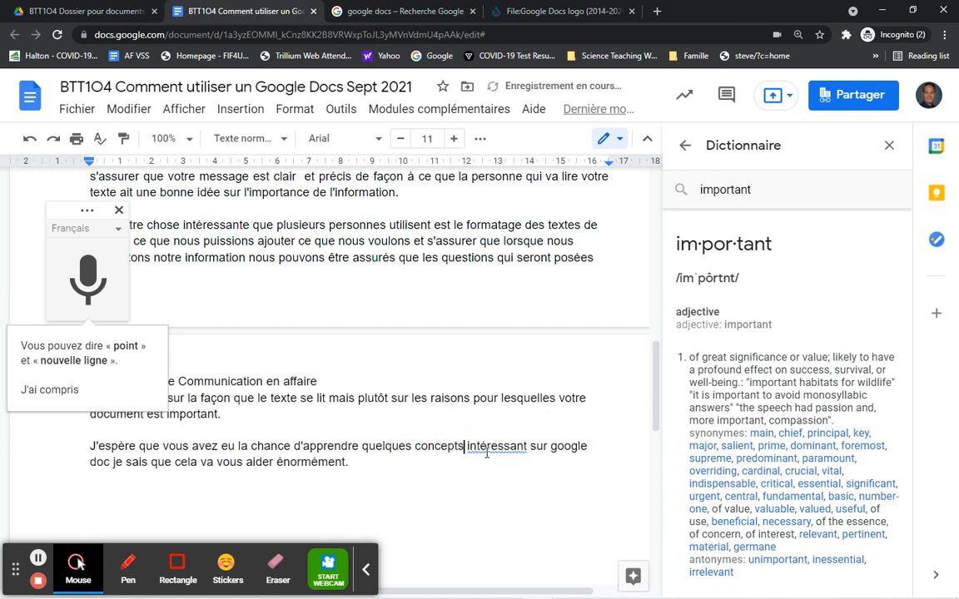
pyautogui.click(500, 447)
pyautogui.click(506, 424)
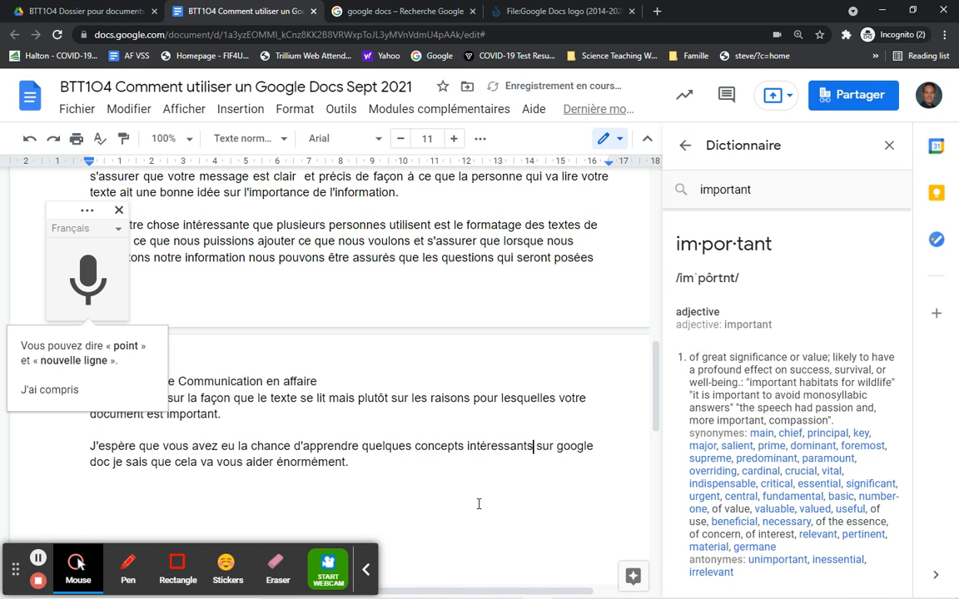
pyautogui.click(111, 463)
pyautogui.write('s')
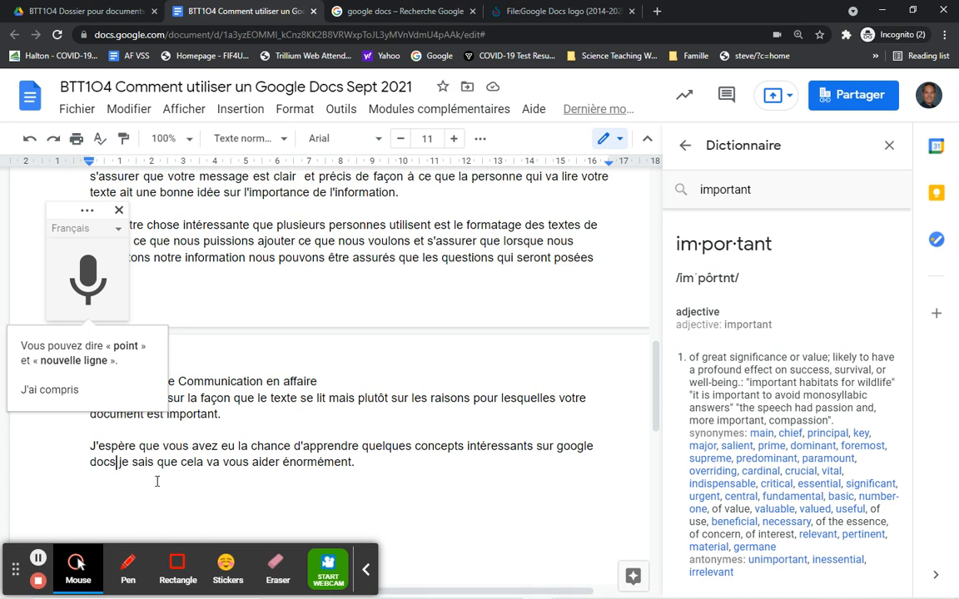
# Close voice typing and select the text from the document title into the first paragraph
pyautogui.scroll(10, 201, 487)
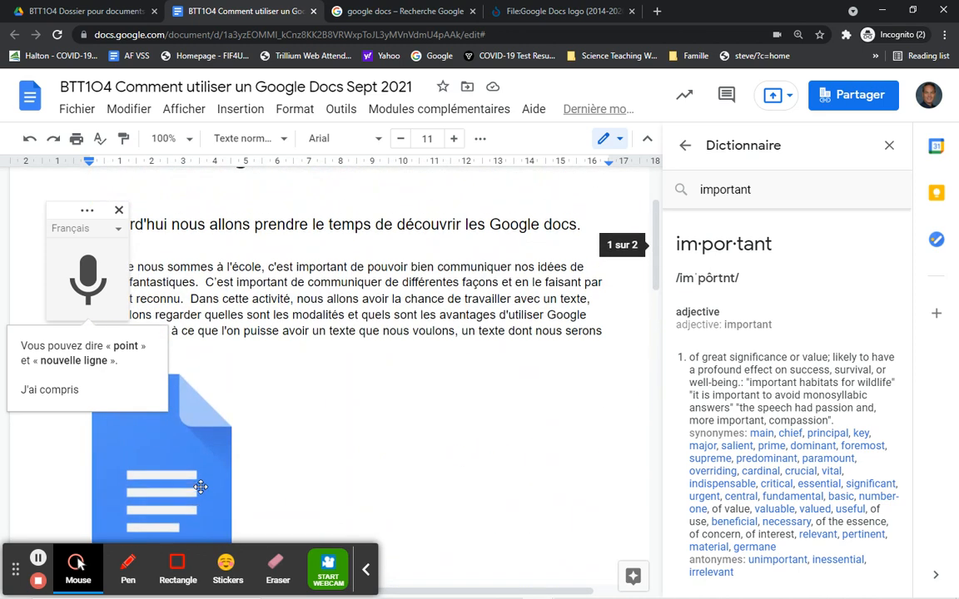
pyautogui.scroll(3, 201, 487)
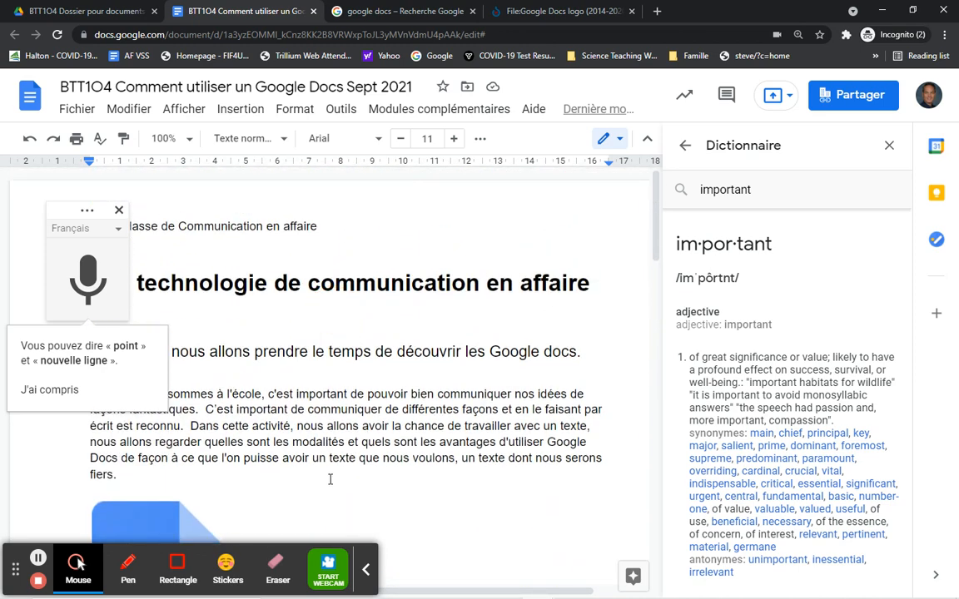
pyautogui.click(118, 210)
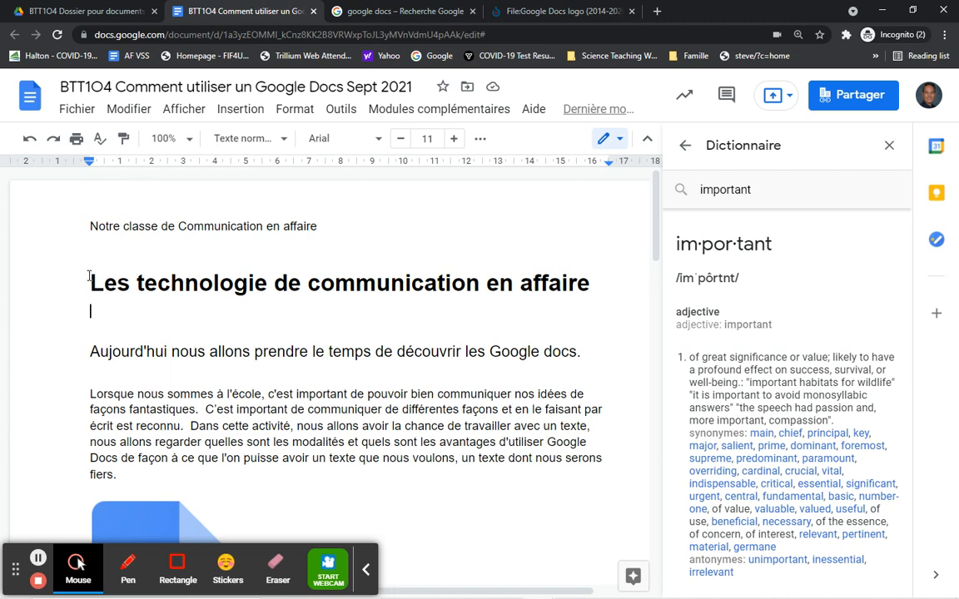
pyautogui.moveTo(90, 279); pyautogui.dragTo(131, 442)
pyautogui.scroll(-2, 138, 461)
pyautogui.scroll(2, 138, 460)
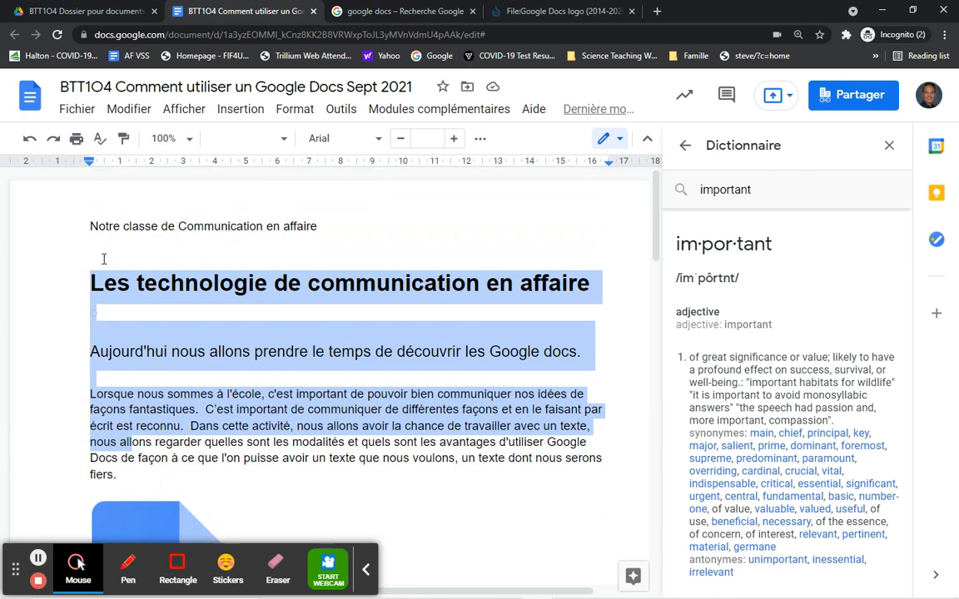
# Remove the header reading "Notre classe de Communication en affaire" from the document
pyautogui.doubleClick(146, 220)
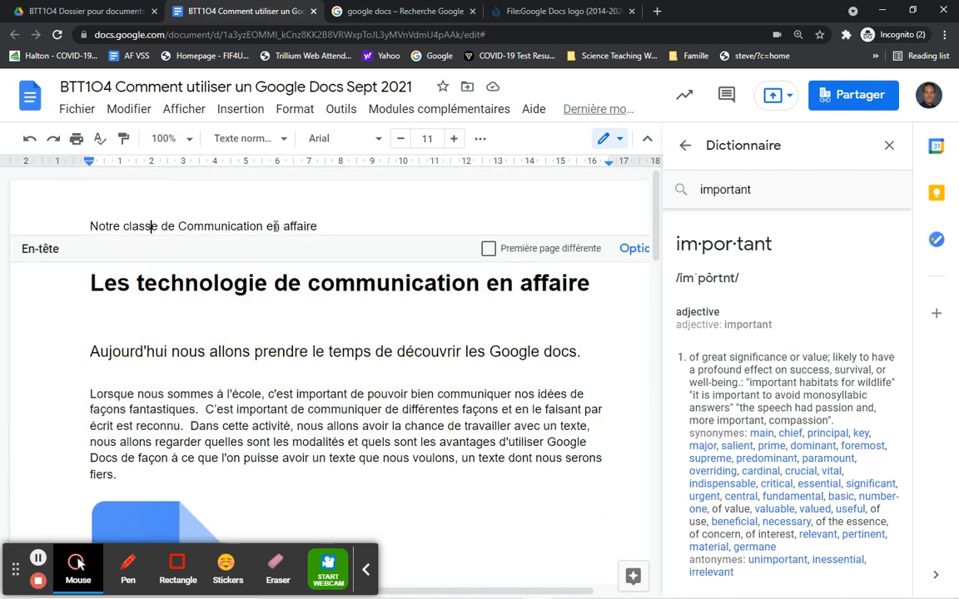
pyautogui.click(626, 252)
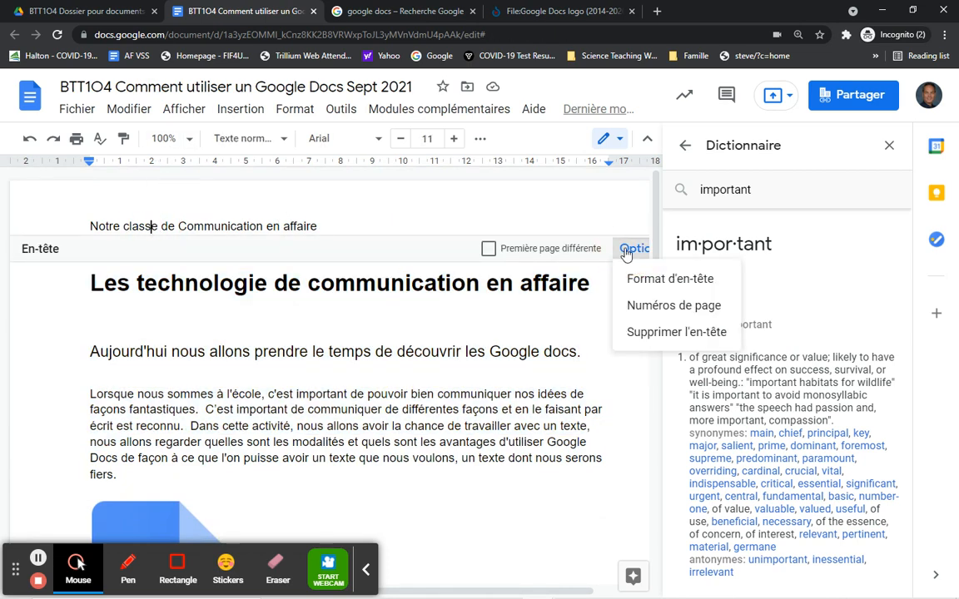
pyautogui.click(650, 333)
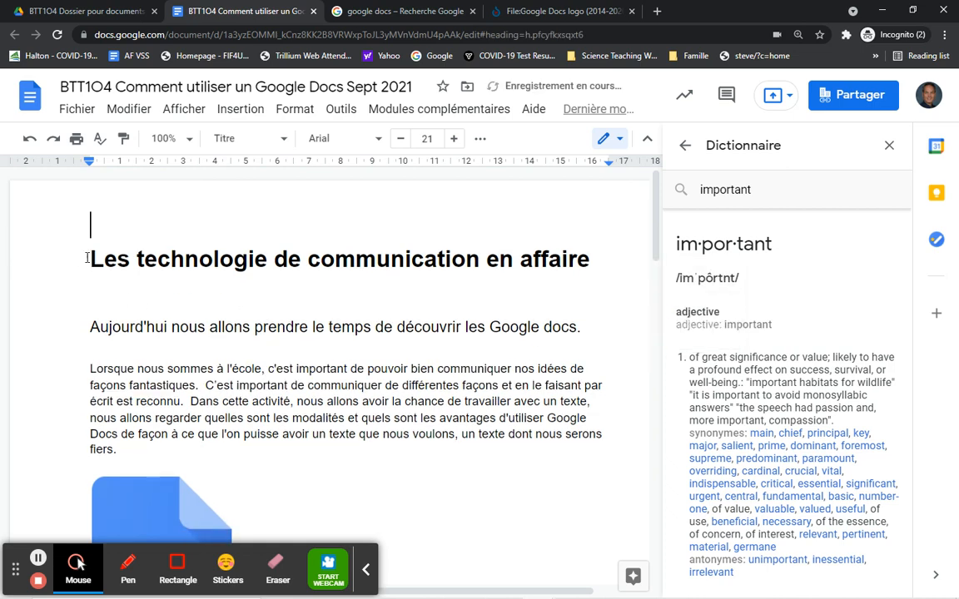
pyautogui.tripleClick(102, 283)
pyautogui.moveTo(106, 296); pyautogui.dragTo(192, 288)
pyautogui.scroll(-3, 117, 364)
pyautogui.scroll(-10, 94, 405)
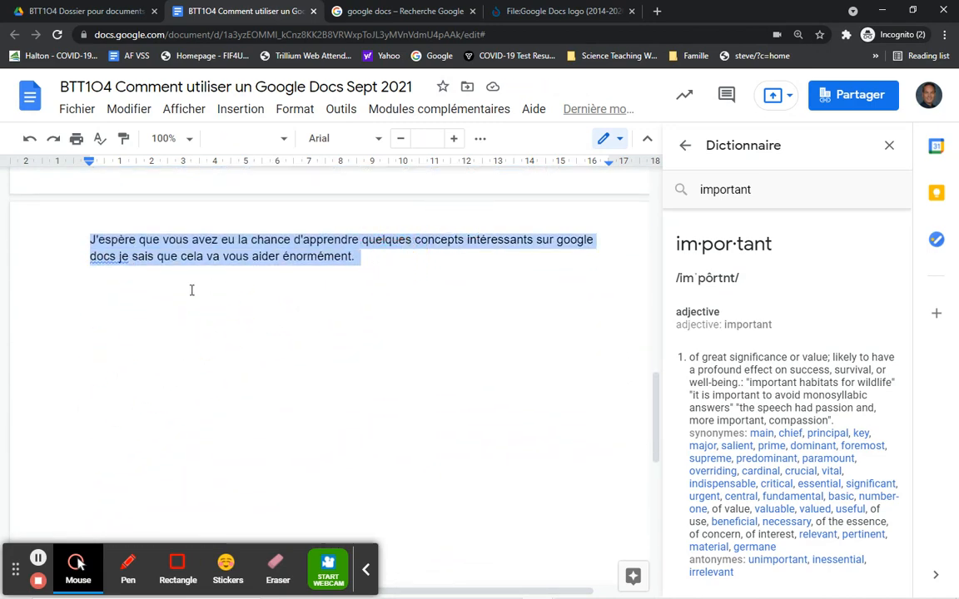
pyautogui.scroll(3, 177, 297)
pyautogui.scroll(8, 177, 297)
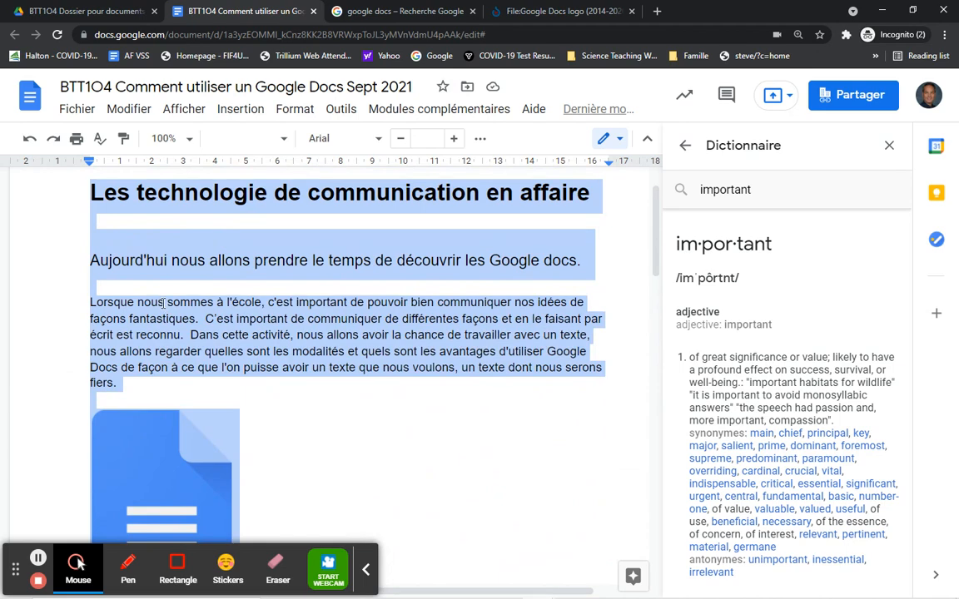
pyautogui.click(75, 257)
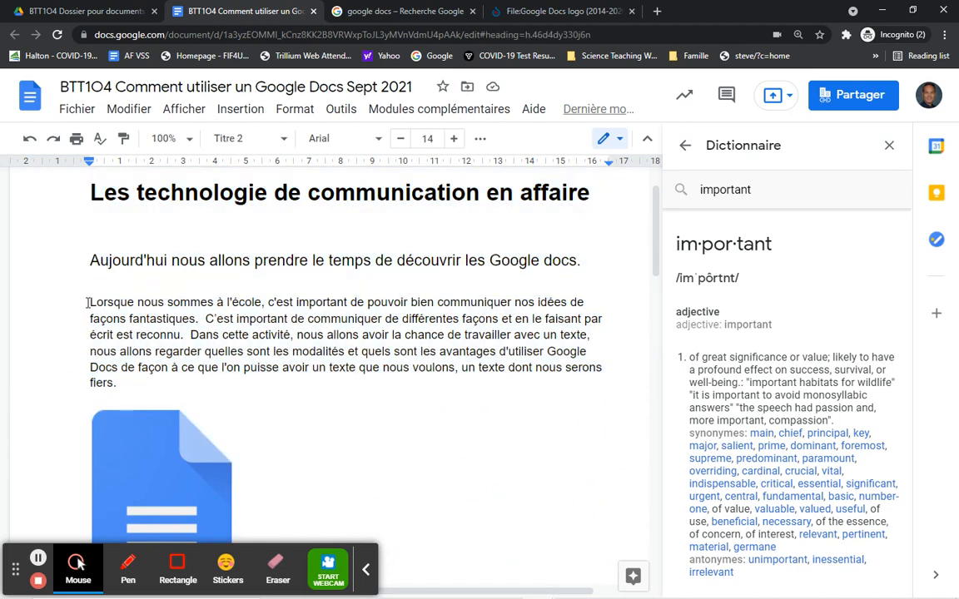
# Select the text from "Lorsque nous sommes à l'école" to the end of the document and apply strikethrough (Barré)
pyautogui.moveTo(80, 304); pyautogui.dragTo(450, 507)
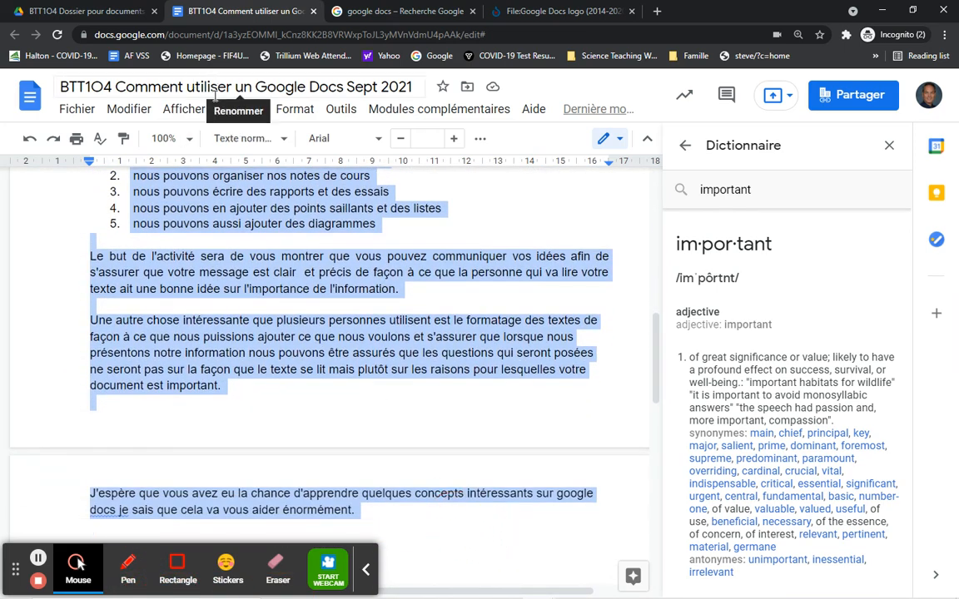
pyautogui.click(117, 109)
pyautogui.moveTo(185, 112)
pyautogui.moveTo(249, 117)
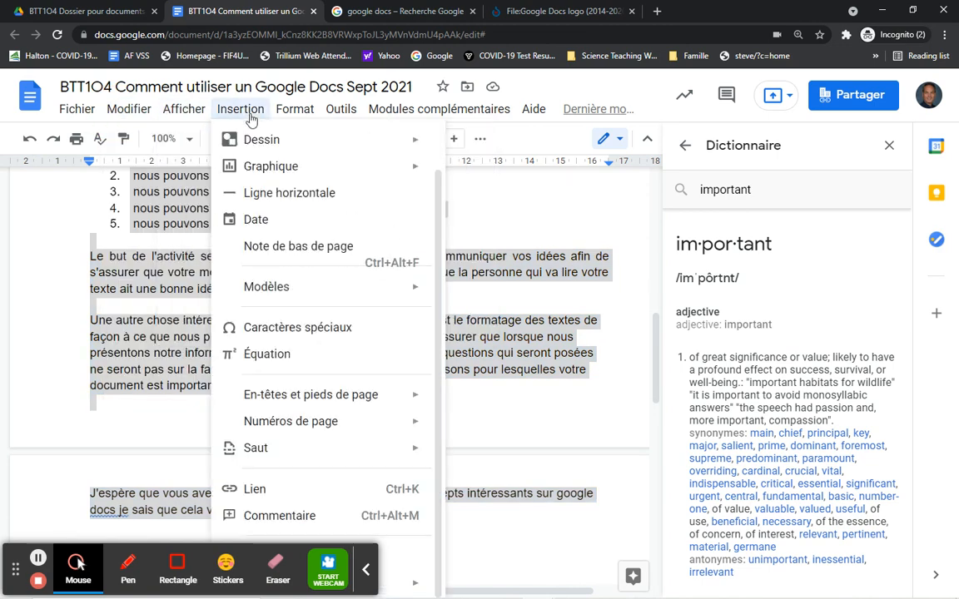
pyautogui.moveTo(295, 117)
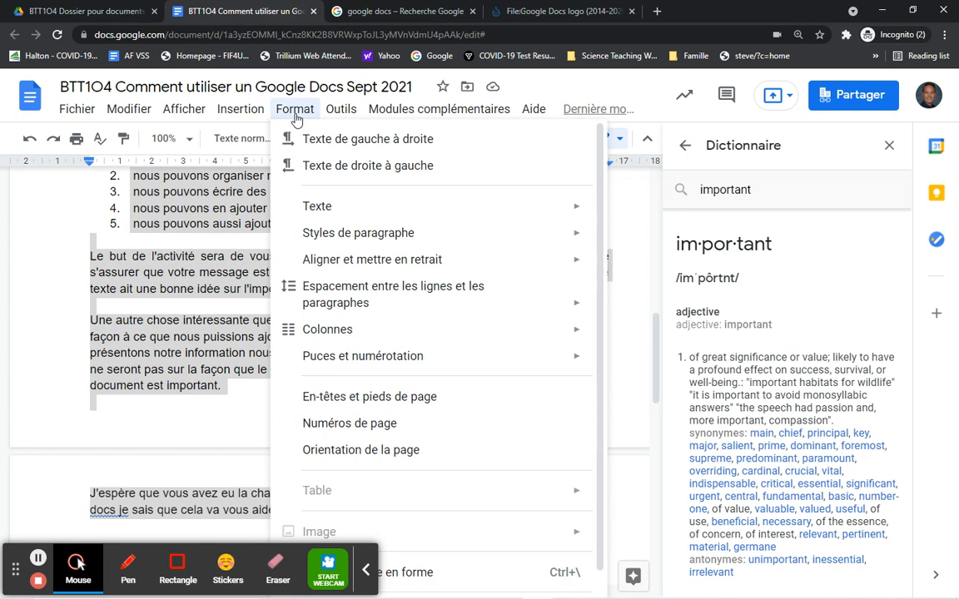
pyautogui.moveTo(316, 209)
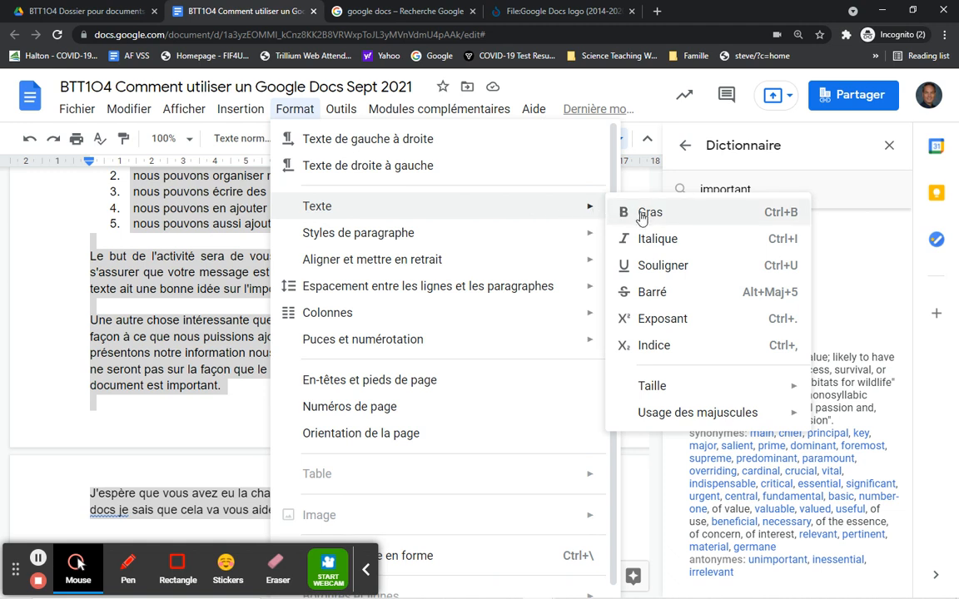
pyautogui.click(652, 293)
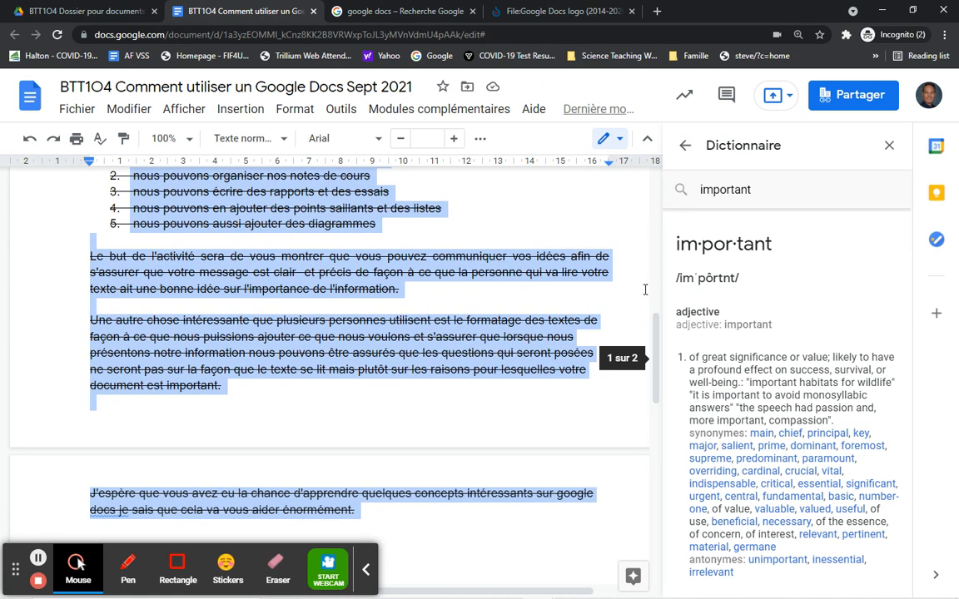
# Remove the strikethrough from the selected body text
pyautogui.click(291, 111)
pyautogui.moveTo(488, 218)
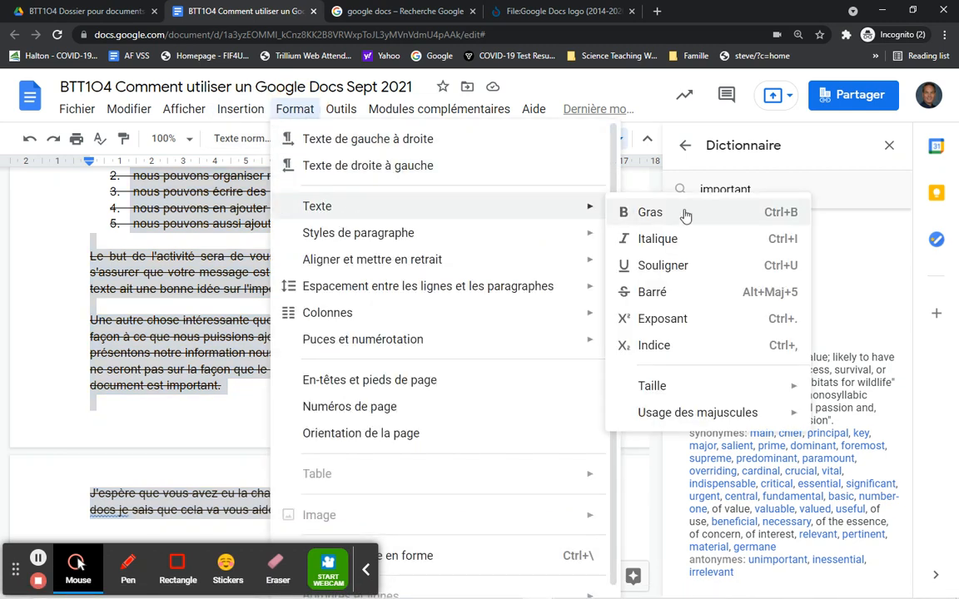
pyautogui.click(657, 292)
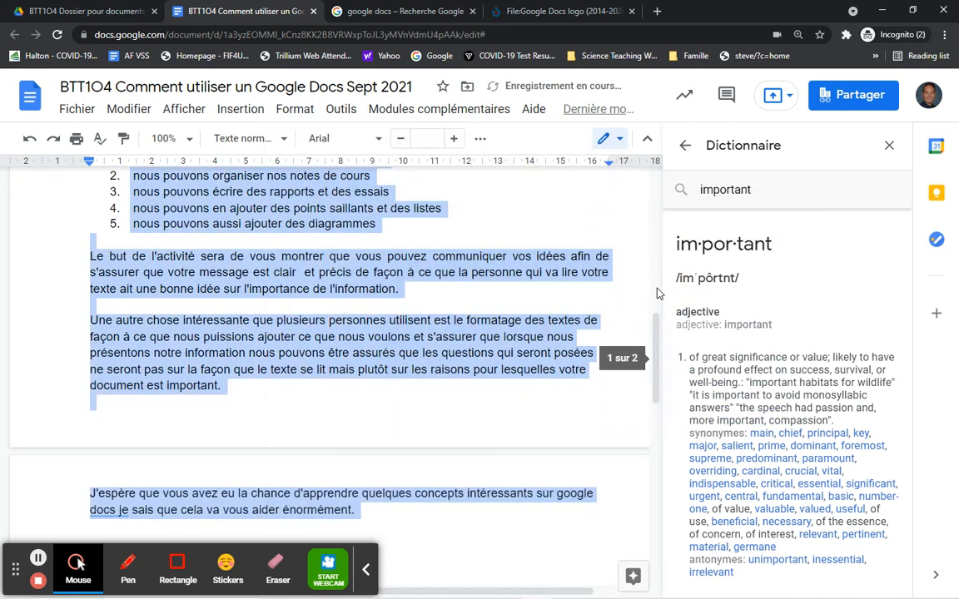
# Lay out the selected body text in two columns
pyautogui.click(295, 109)
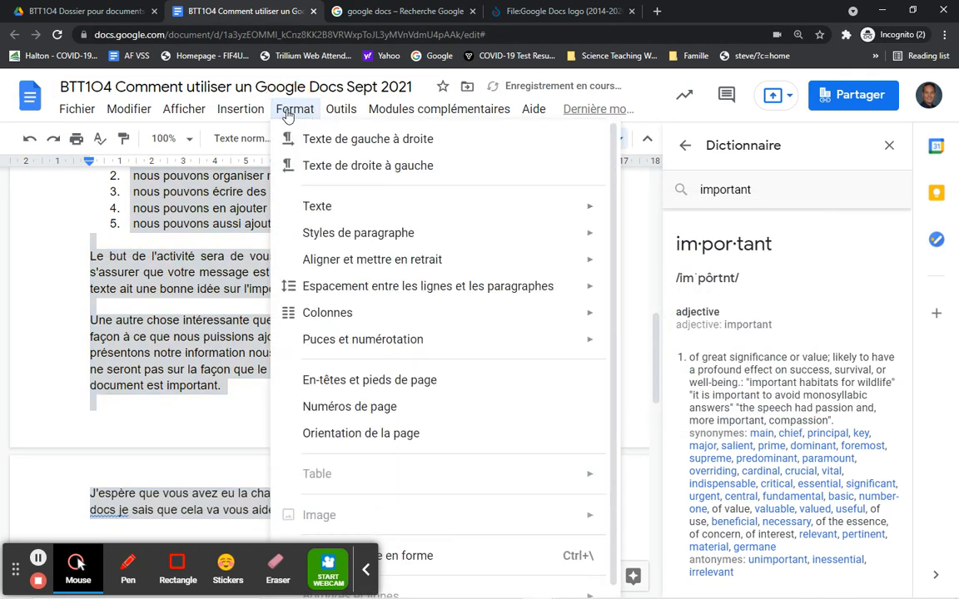
pyautogui.moveTo(364, 315)
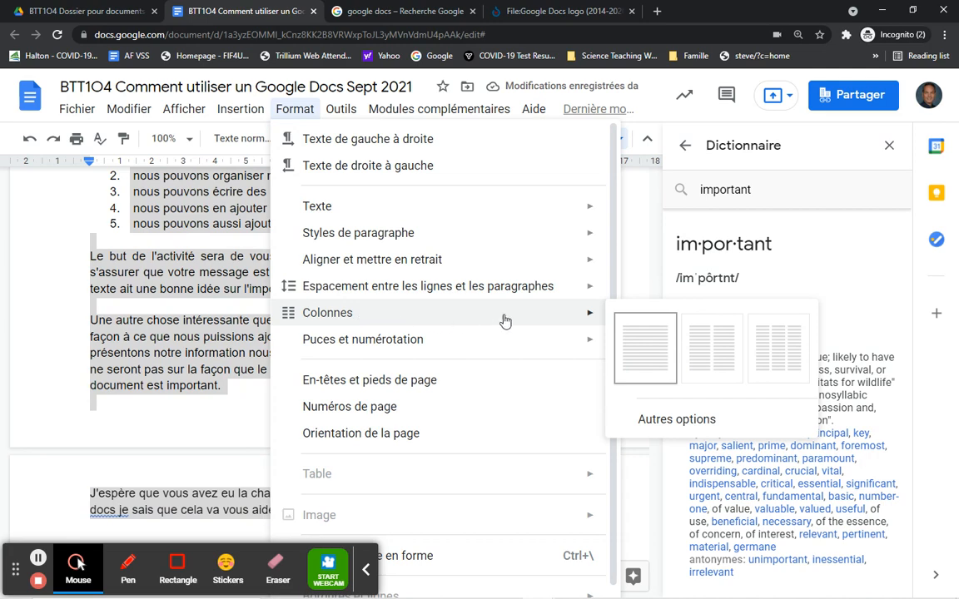
pyautogui.click(710, 360)
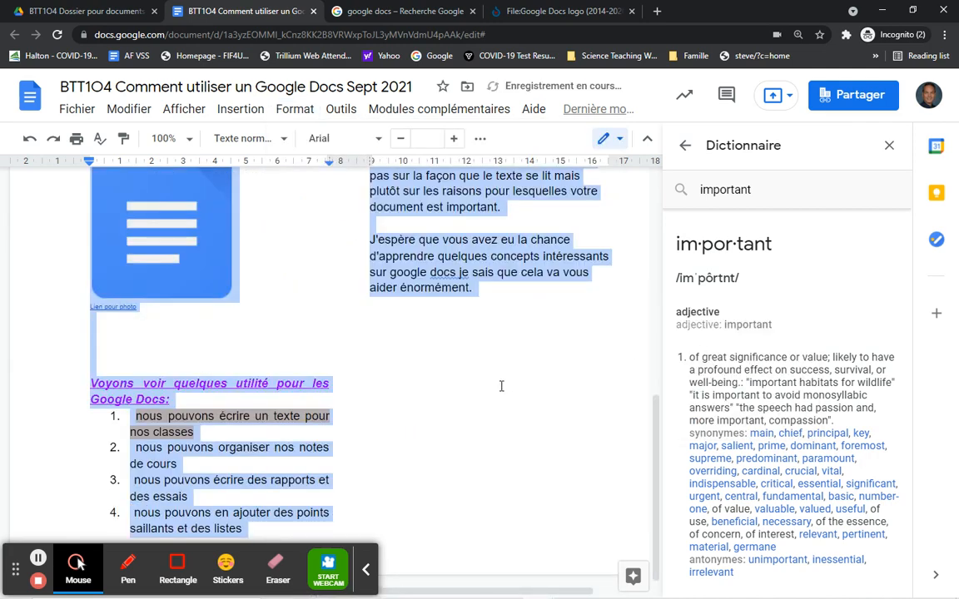
pyautogui.scroll(5, 498, 385)
pyautogui.scroll(2, 493, 385)
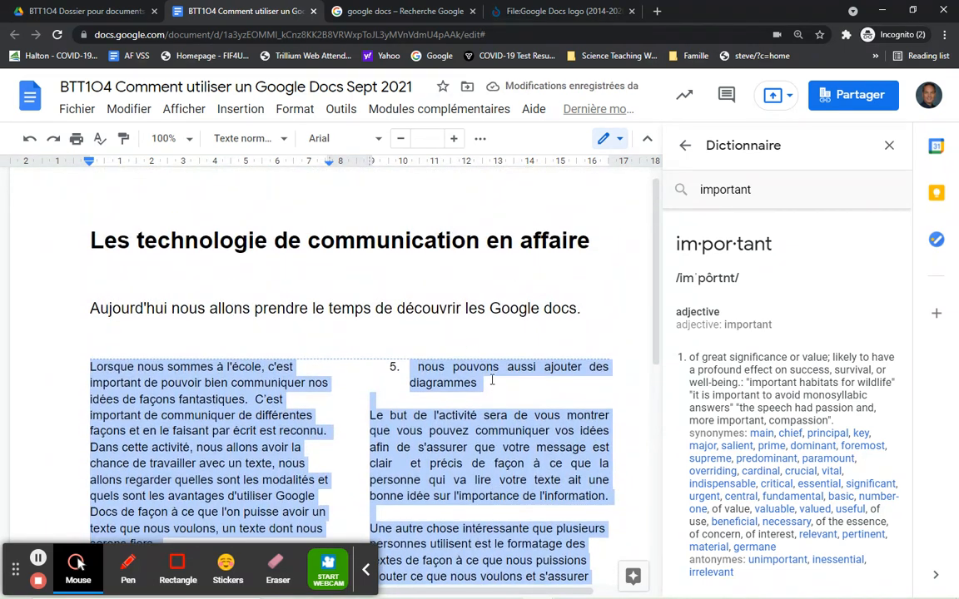
# Set the document zoom to 50% and close the dictionary
pyautogui.click(187, 139)
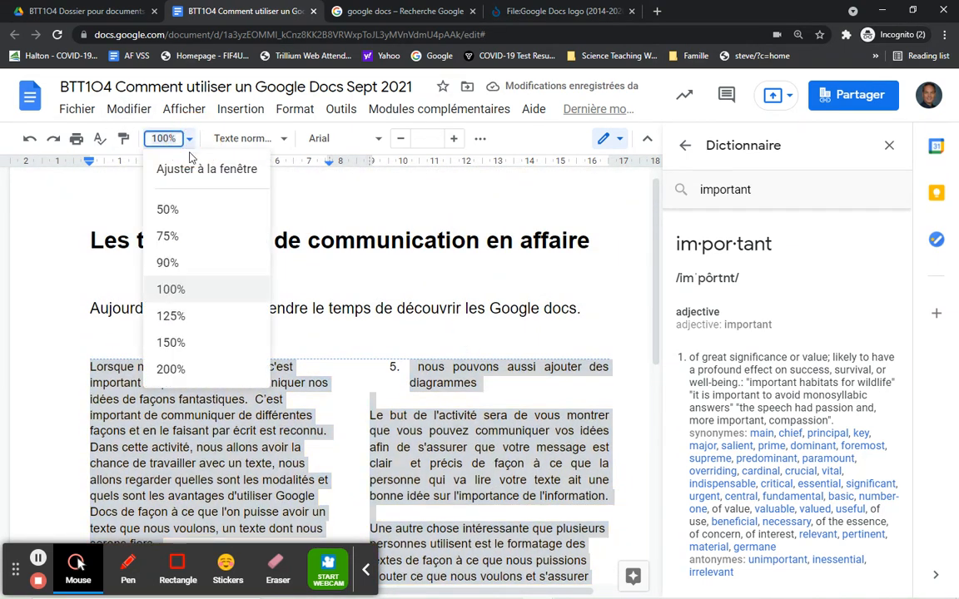
pyautogui.click(192, 215)
pyautogui.scroll(-1, 430, 468)
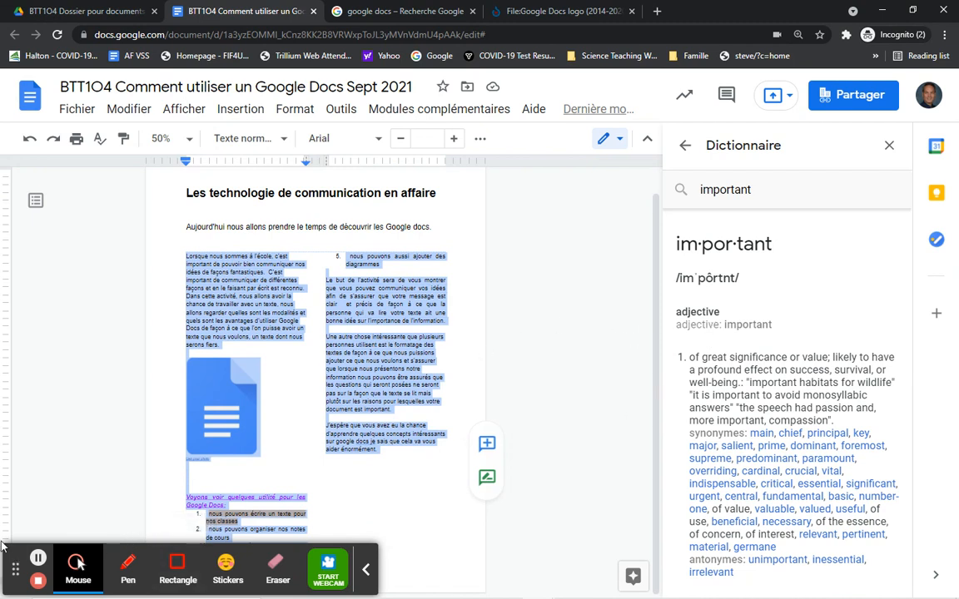
pyautogui.moveTo(15, 568); pyautogui.dragTo(557, 572)
pyautogui.click(885, 144)
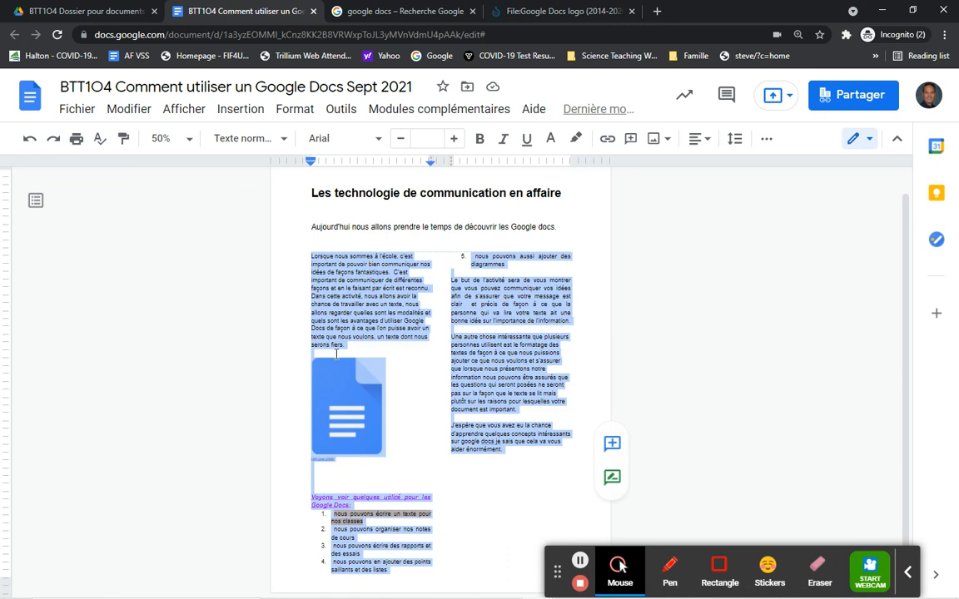
# Delete two blank lines between the photo link and the "Voyons voir quelques utilité pour les Google Docs:" heading
pyautogui.click(324, 466)
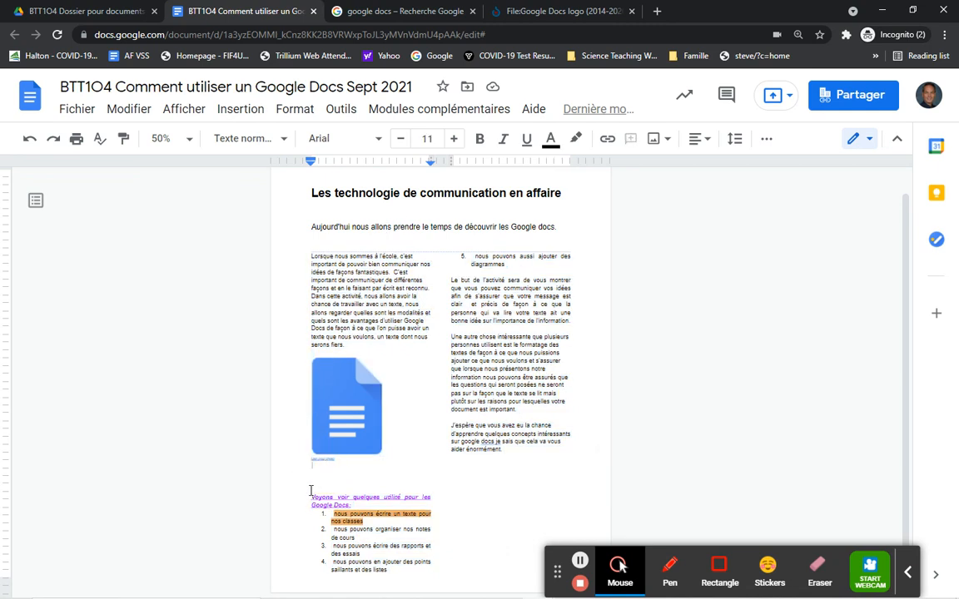
pyautogui.press('Delete')
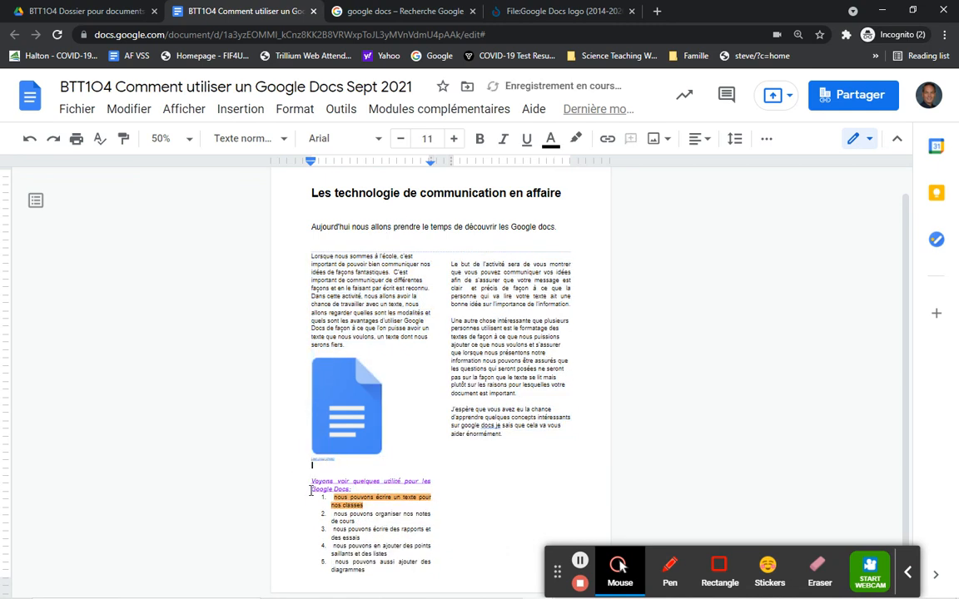
pyautogui.press('Delete')
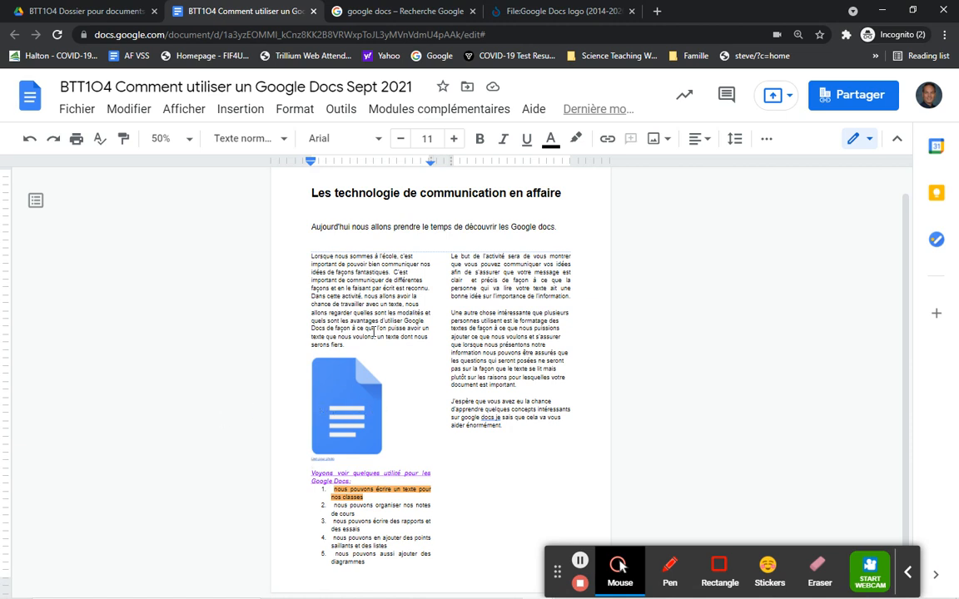
# Justify the last two paragraphs of the second column, from "Une autre chose intéressante" to "aider énormément."
pyautogui.moveTo(449, 312); pyautogui.dragTo(502, 425)
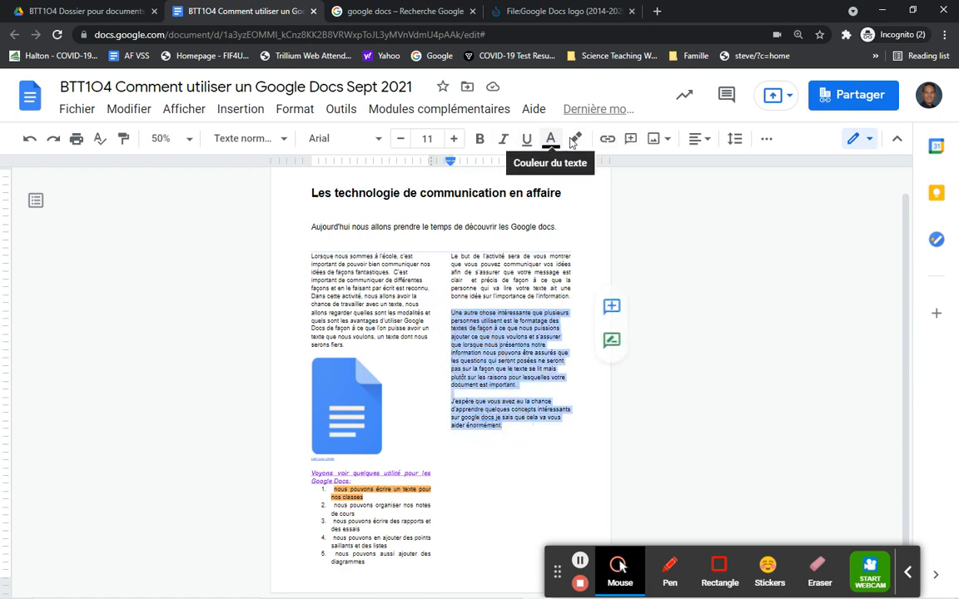
pyautogui.click(699, 139)
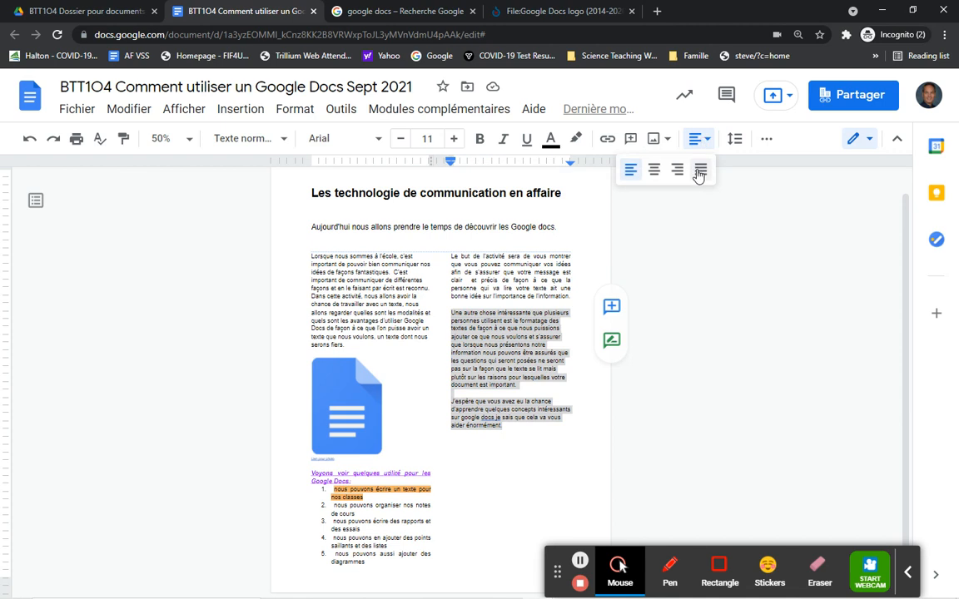
pyautogui.click(701, 171)
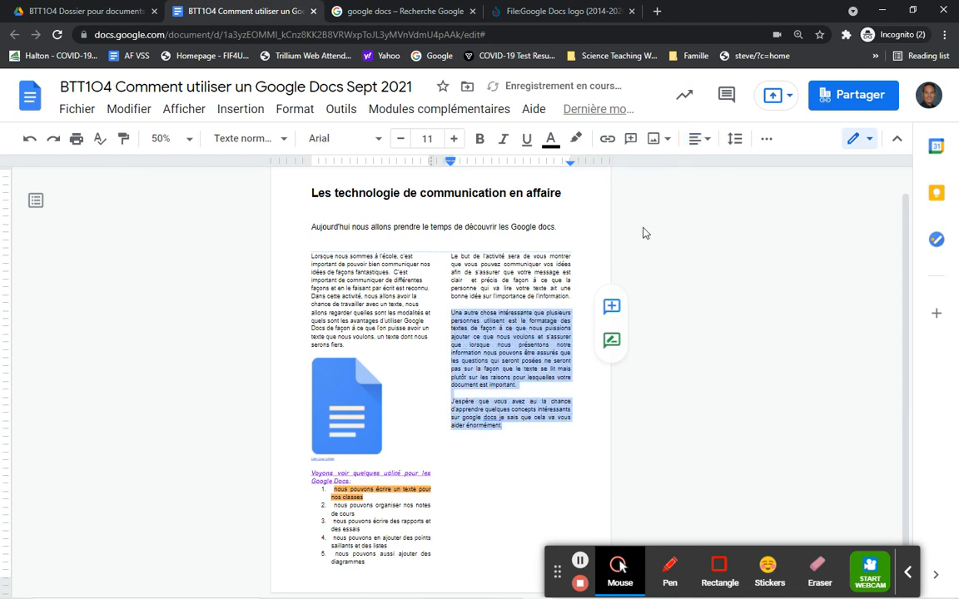
# Justify the first column's opening paragraph, starting "Lorsque nous sommes à l'école", and clear the selection
pyautogui.moveTo(312, 259); pyautogui.dragTo(354, 347)
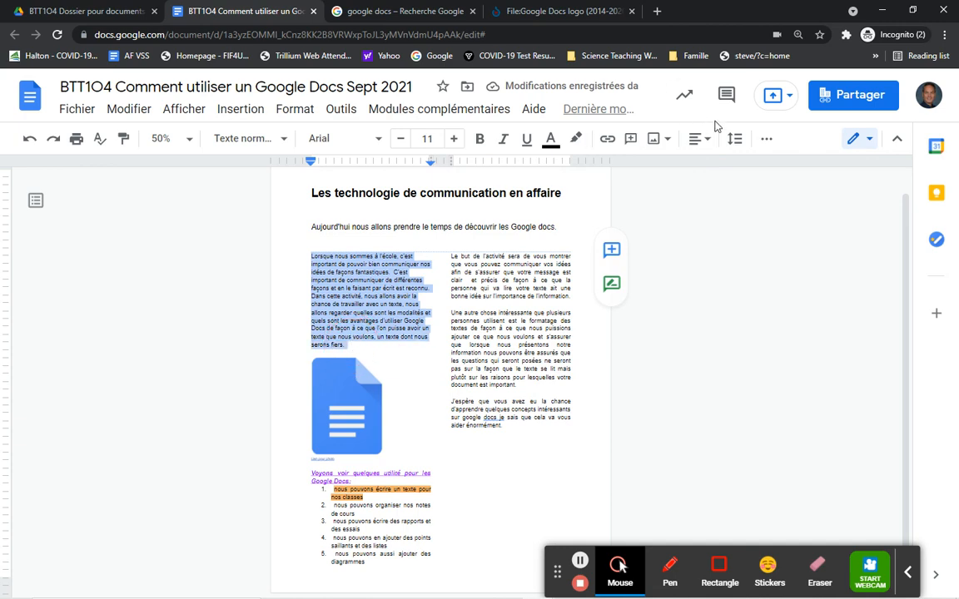
pyautogui.click(736, 140)
pyautogui.click(734, 138)
pyautogui.click(697, 139)
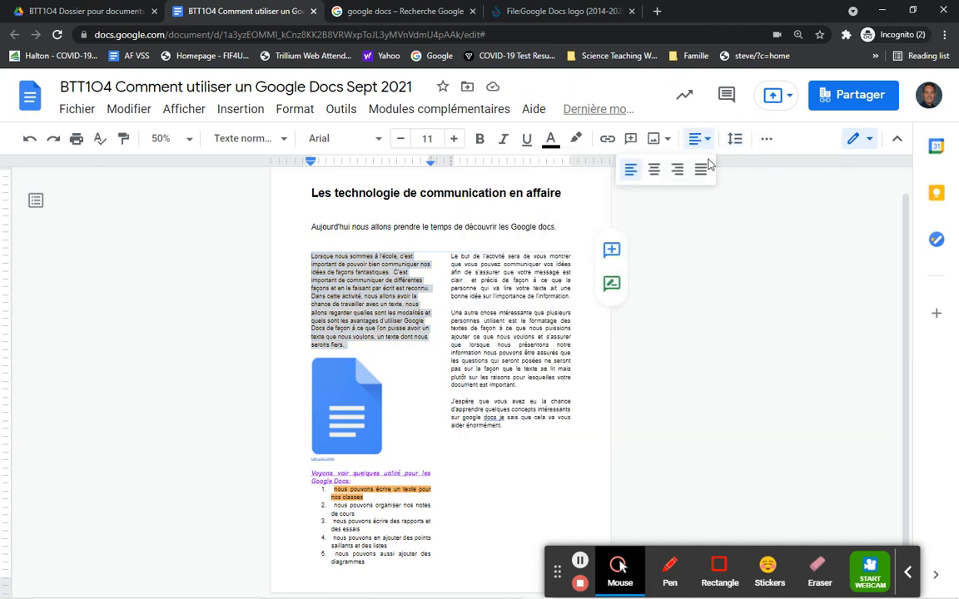
pyautogui.click(698, 170)
pyautogui.click(488, 444)
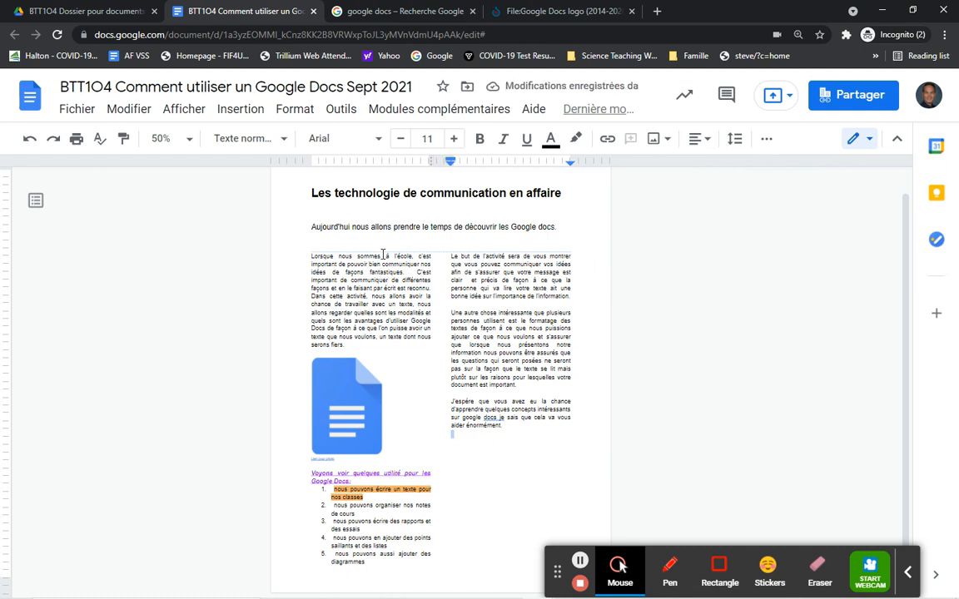
pyautogui.moveTo(908, 288); pyautogui.dragTo(886, 363)
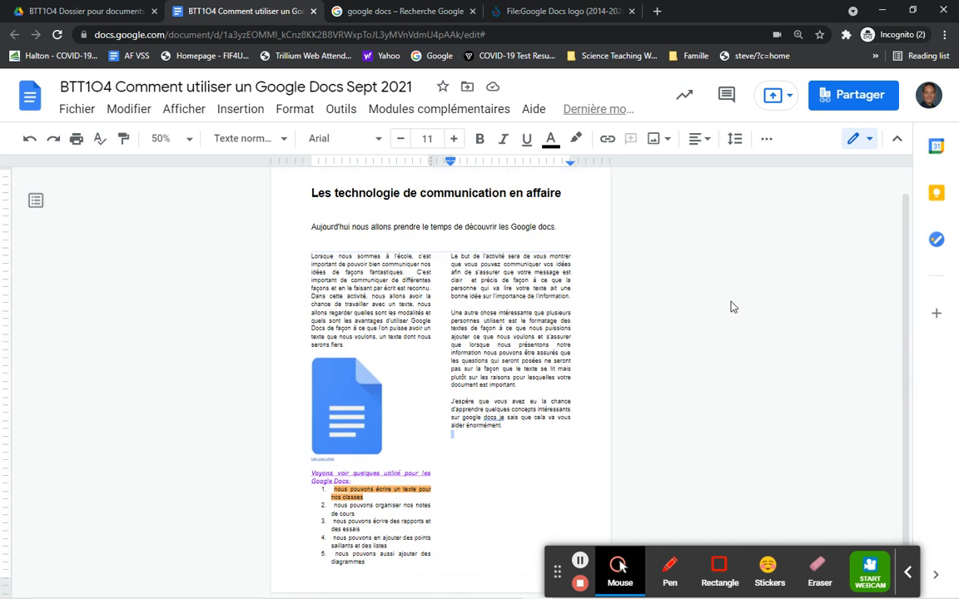
# Try to apply 1 cm left and right margins and Paysage orientation to the selected content in the page setup
pyautogui.click(81, 114)
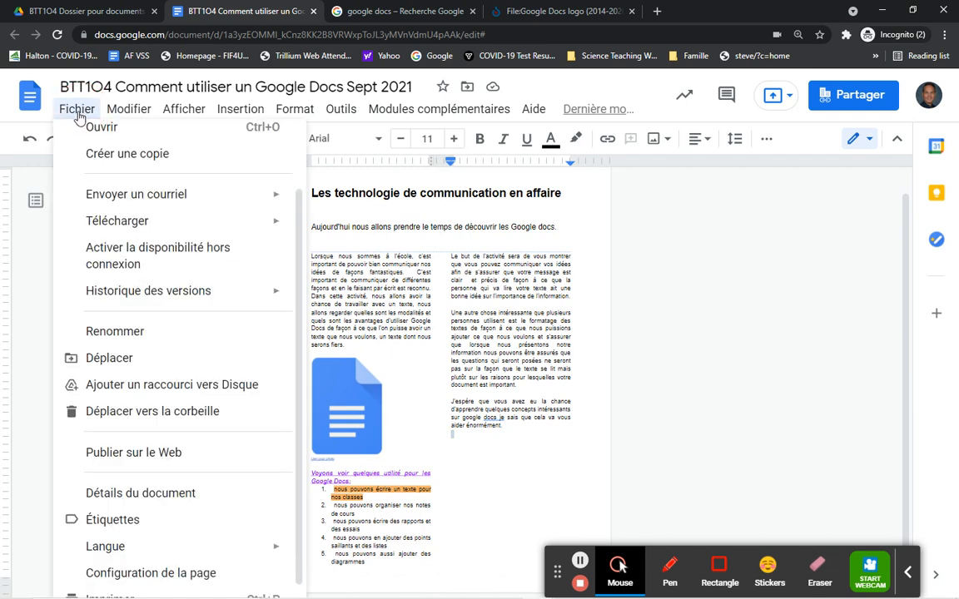
pyautogui.moveTo(131, 281)
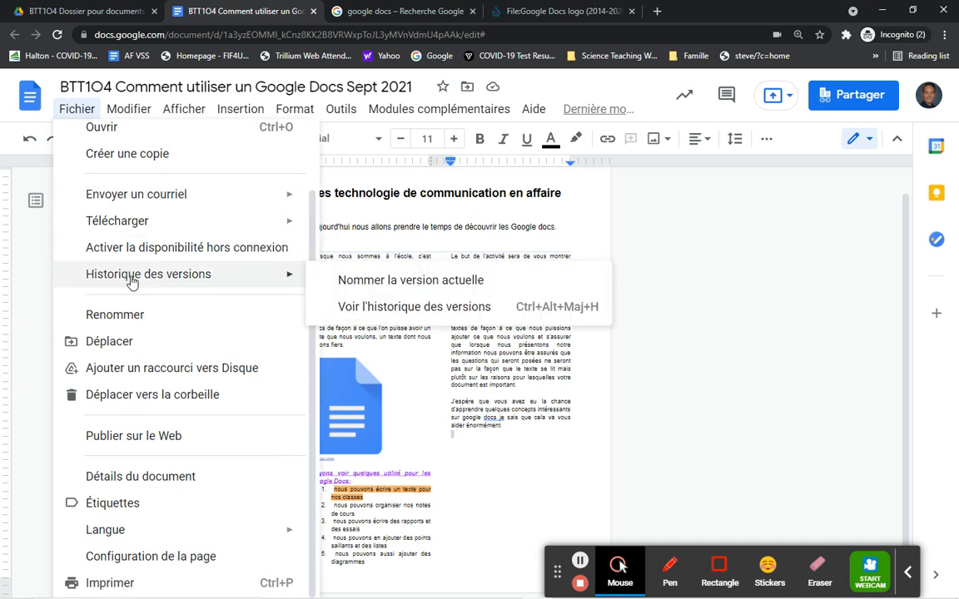
pyautogui.moveTo(109, 540)
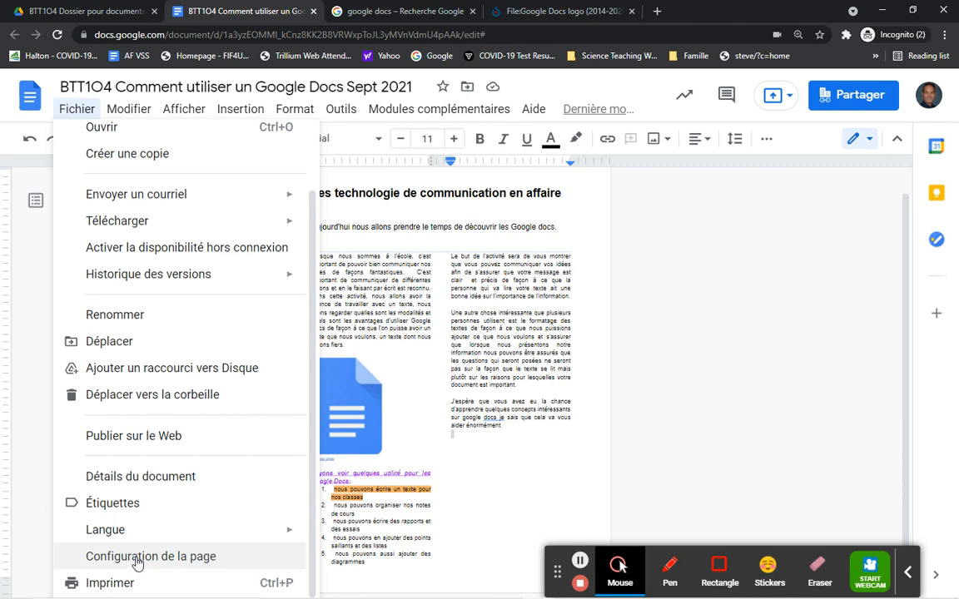
pyautogui.click(138, 558)
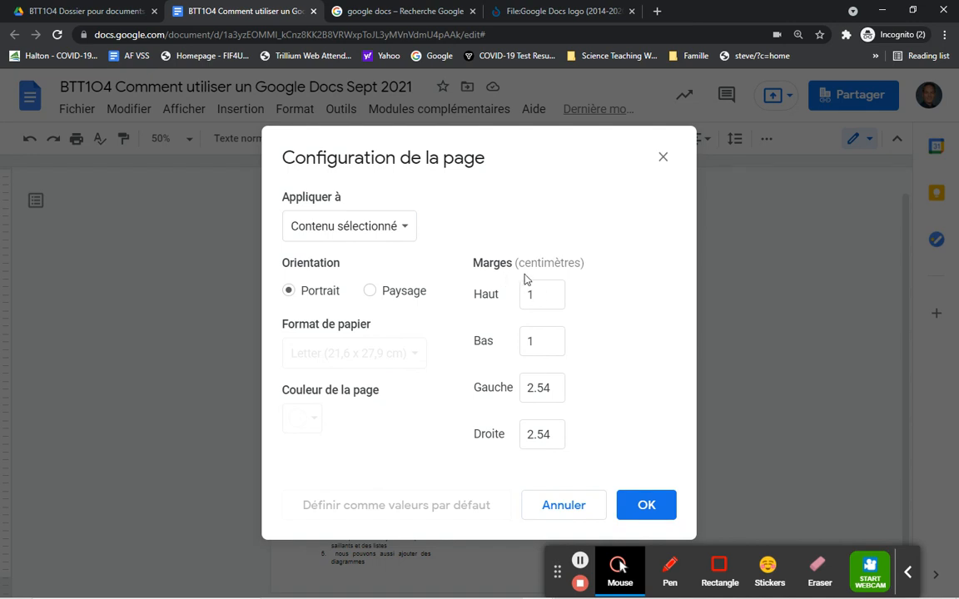
pyautogui.click(511, 393)
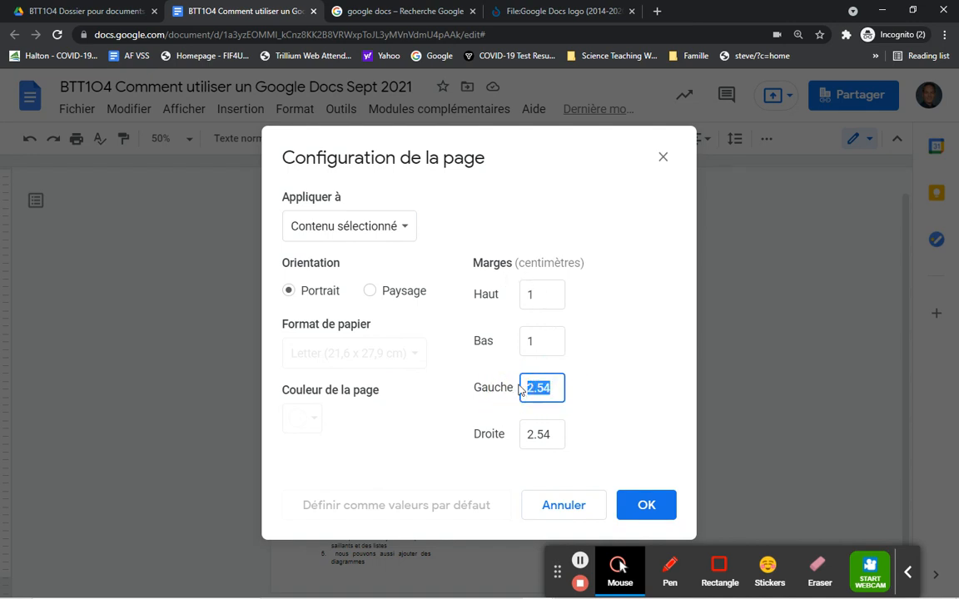
pyautogui.write('1')
pyautogui.press('Tab')
pyautogui.write('1')
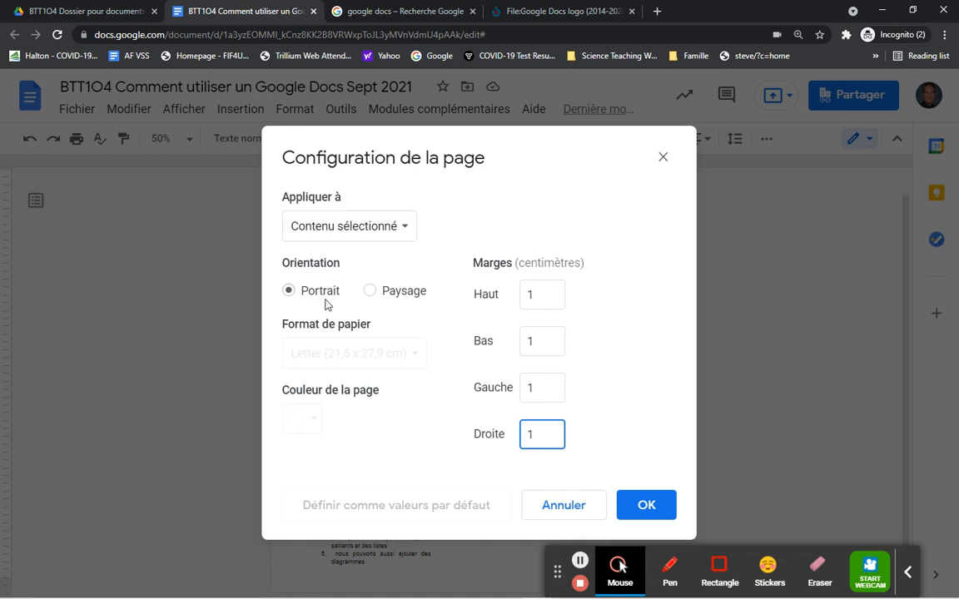
pyautogui.click(369, 292)
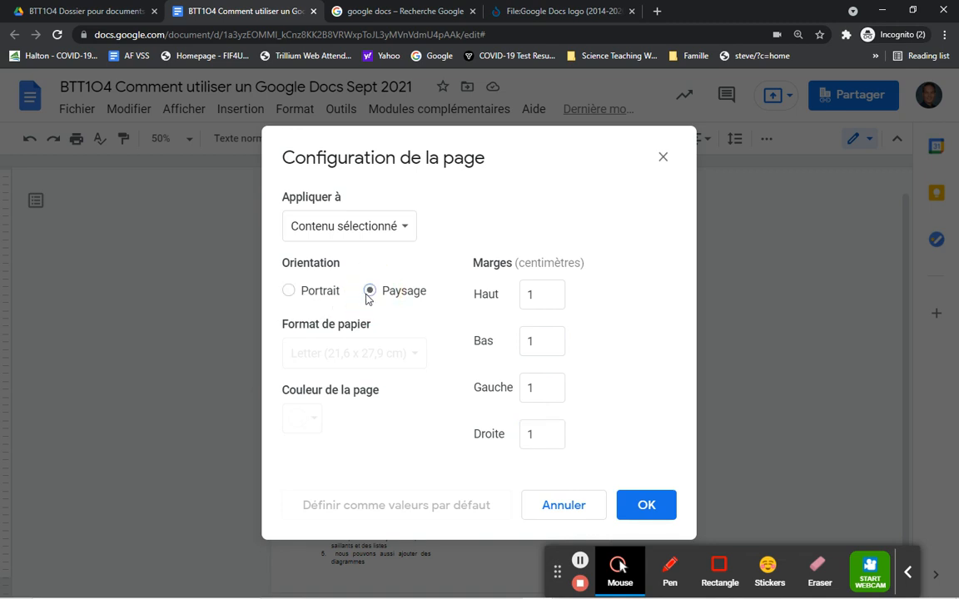
pyautogui.click(638, 506)
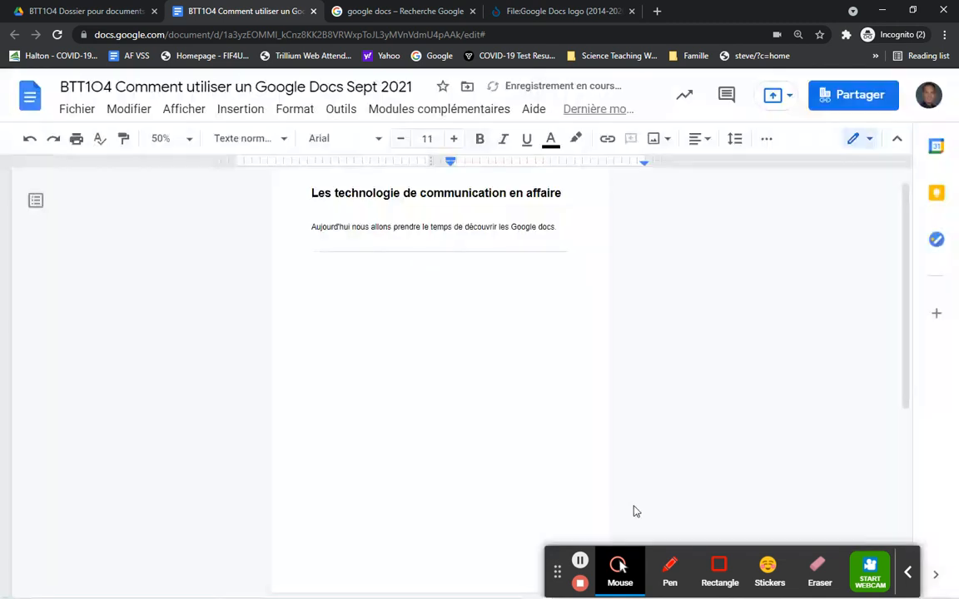
# Check how the text is laid out over the pages and undo the last page setup change
pyautogui.scroll(-4, 767, 374)
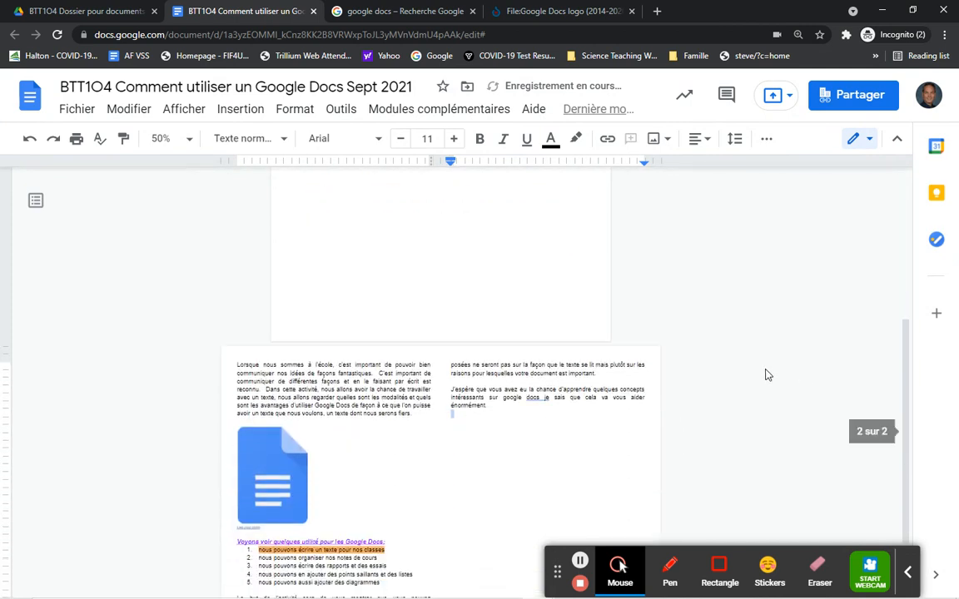
pyautogui.scroll(-1, 753, 374)
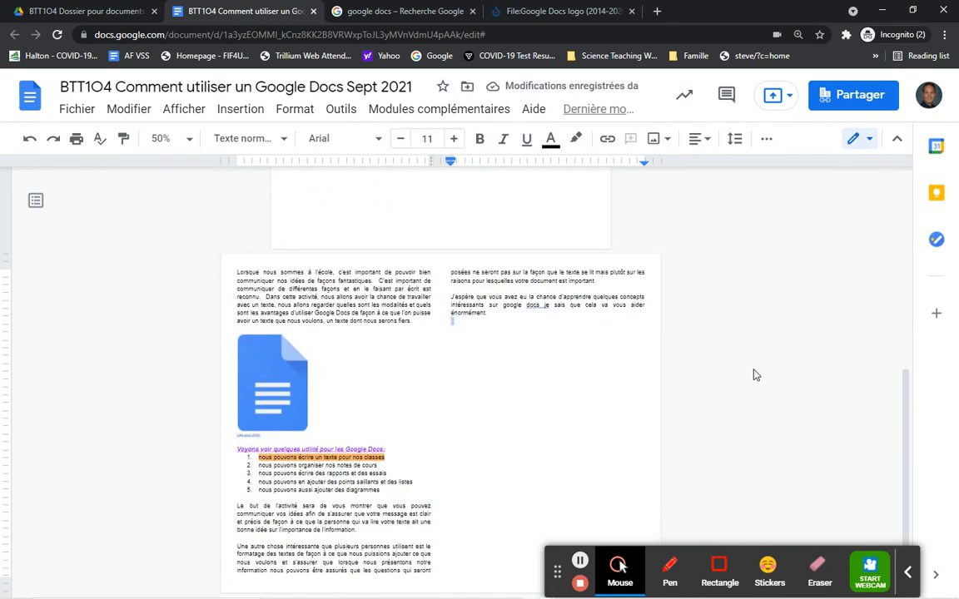
pyautogui.scroll(2, 753, 375)
pyautogui.scroll(-1, 753, 375)
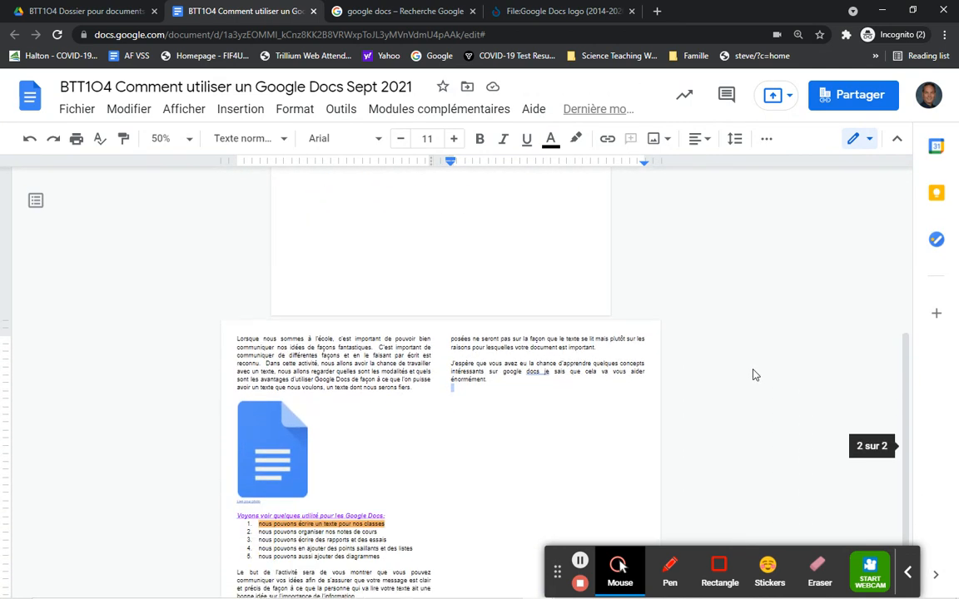
pyautogui.scroll(3, 753, 375)
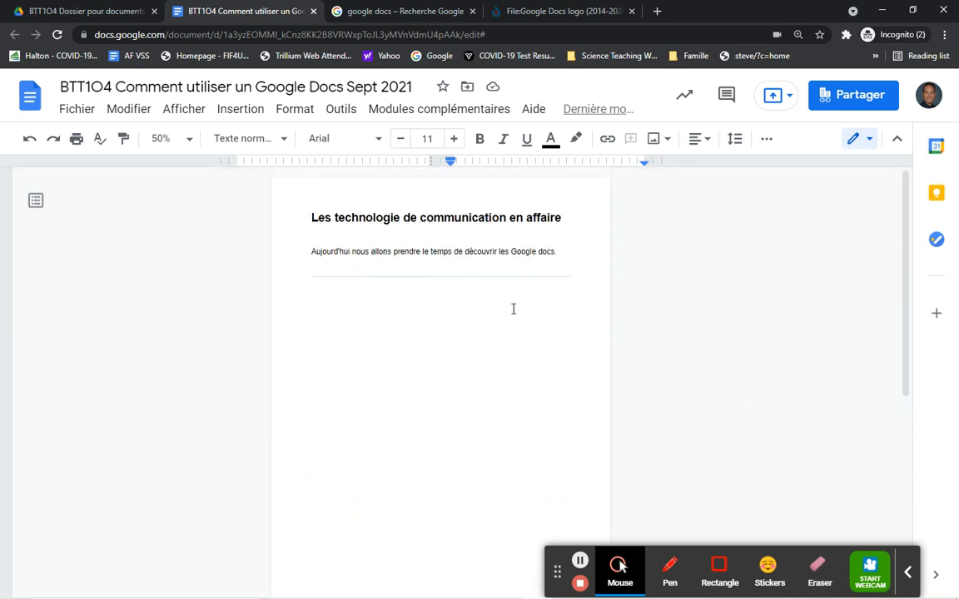
pyautogui.scroll(-5, 512, 312)
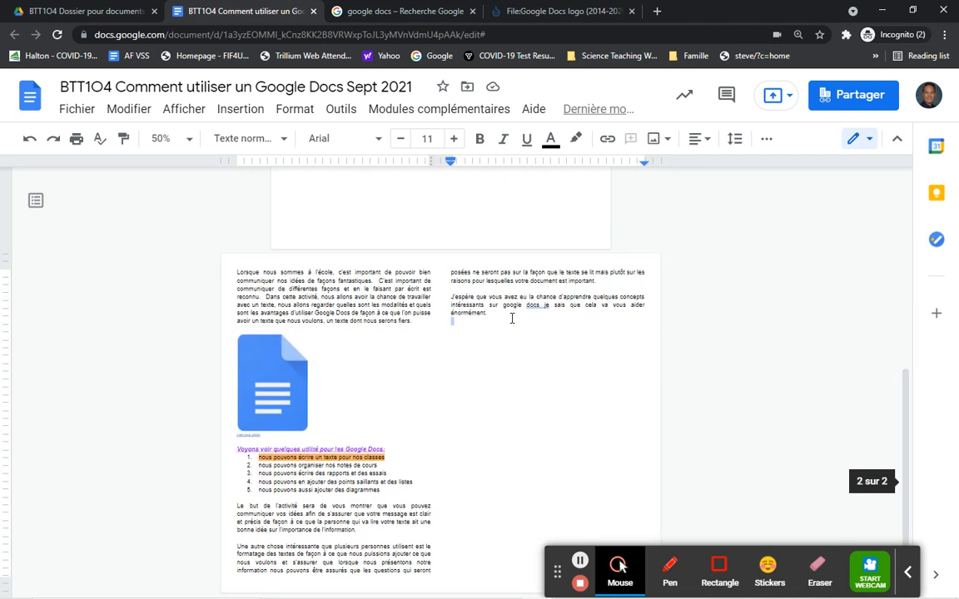
pyautogui.scroll(4, 512, 319)
pyautogui.scroll(-3, 508, 317)
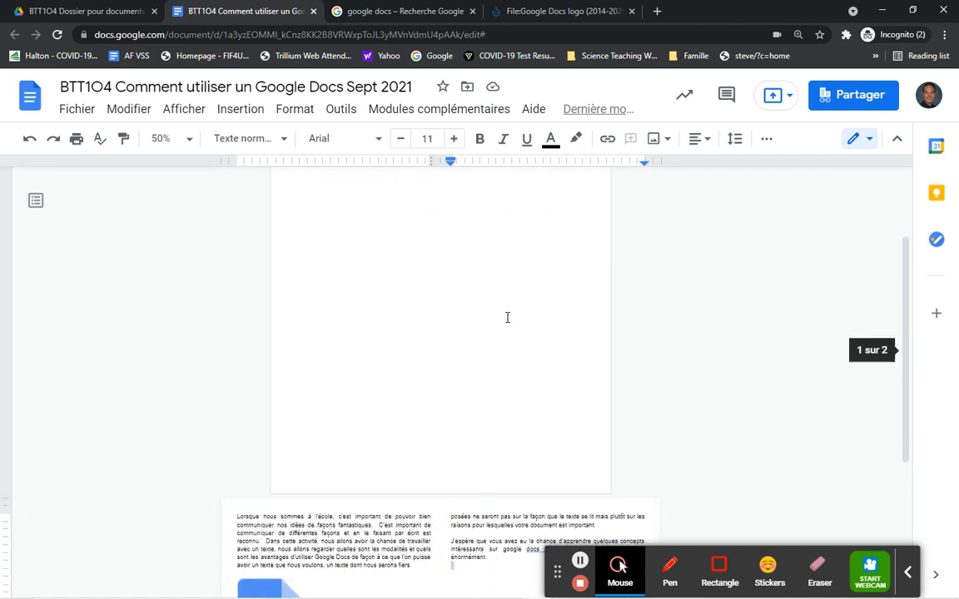
pyautogui.hotkey('ctrl', 'z')
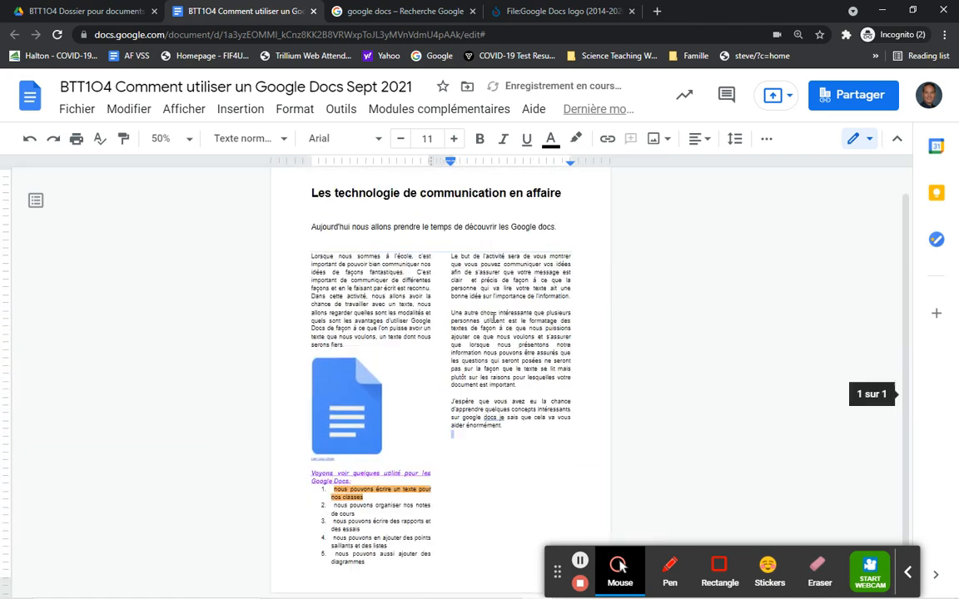
# Select the entire document and set its page orientation to Paysage
pyautogui.click(310, 192)
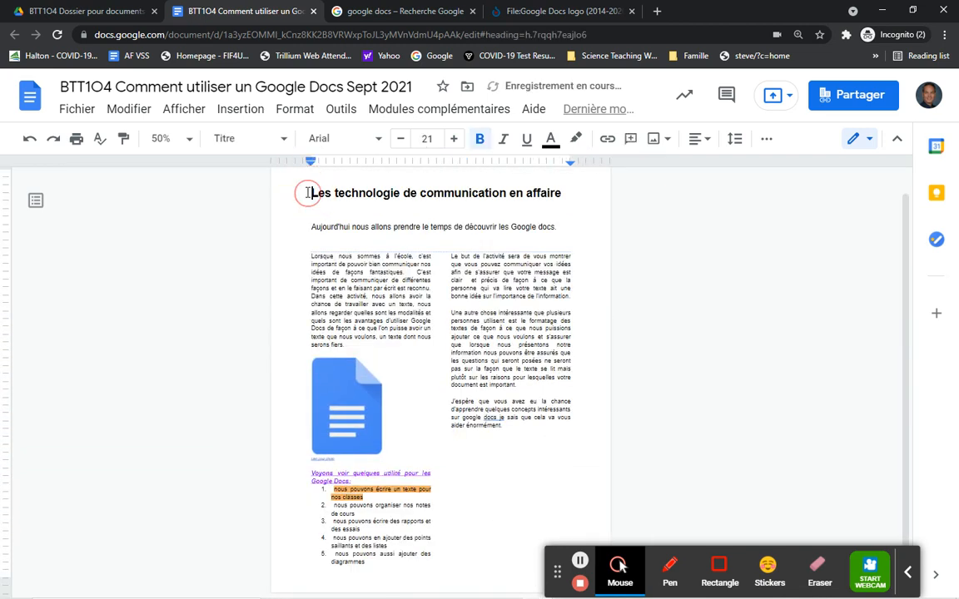
pyautogui.click(526, 433)
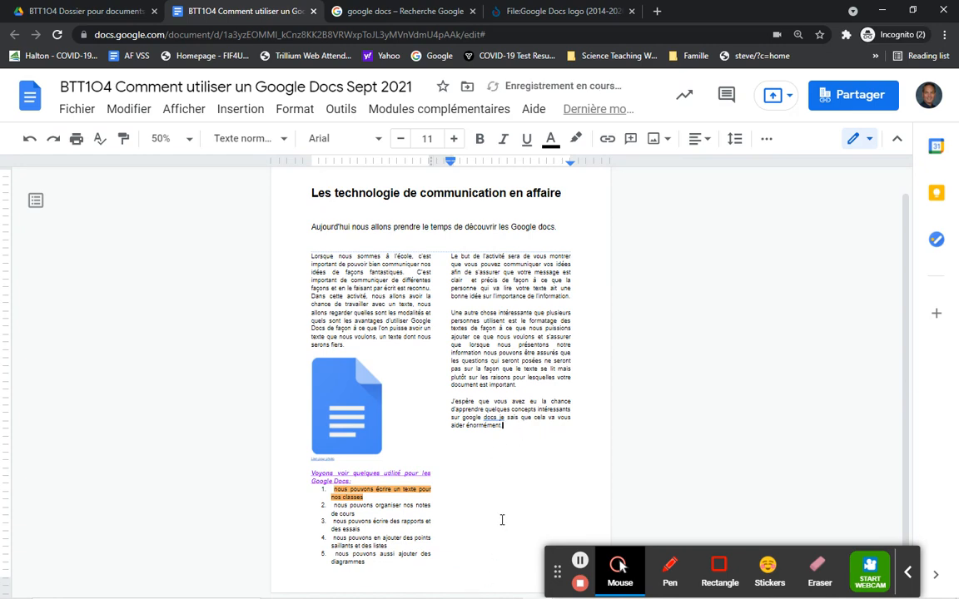
pyautogui.hotkey('ctrl', 'a')
pyautogui.click(66, 110)
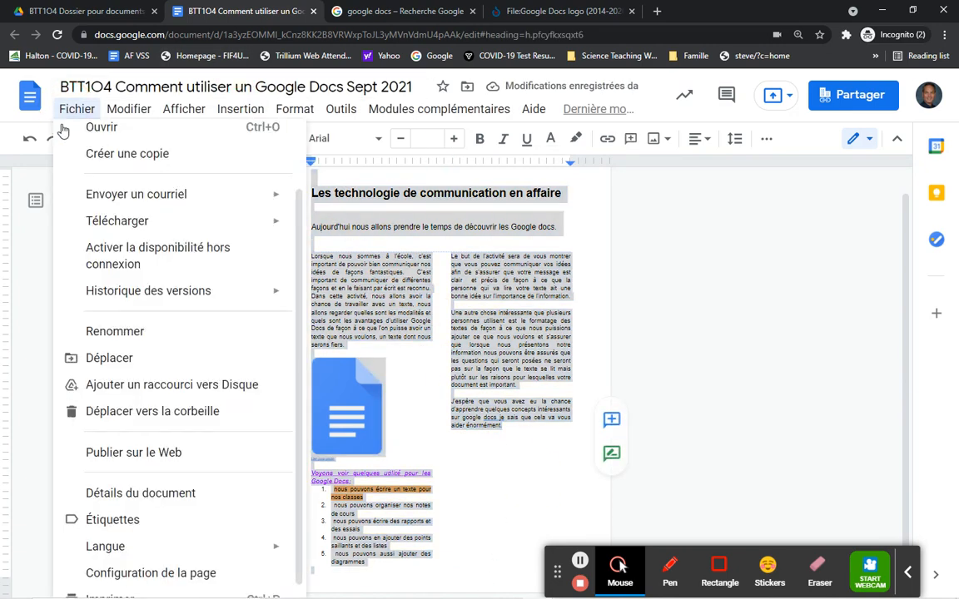
pyautogui.click(170, 558)
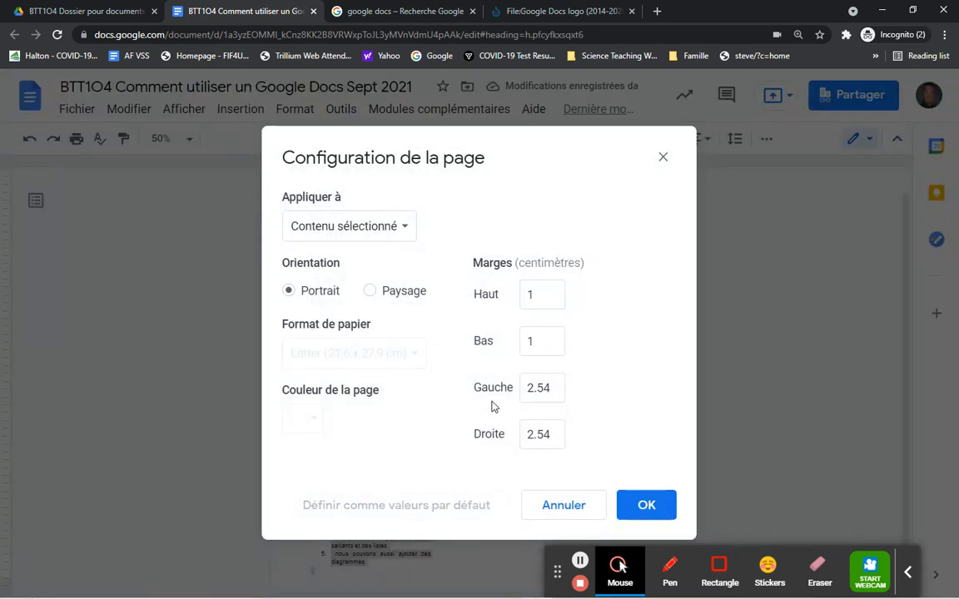
pyautogui.click(370, 290)
pyautogui.click(649, 518)
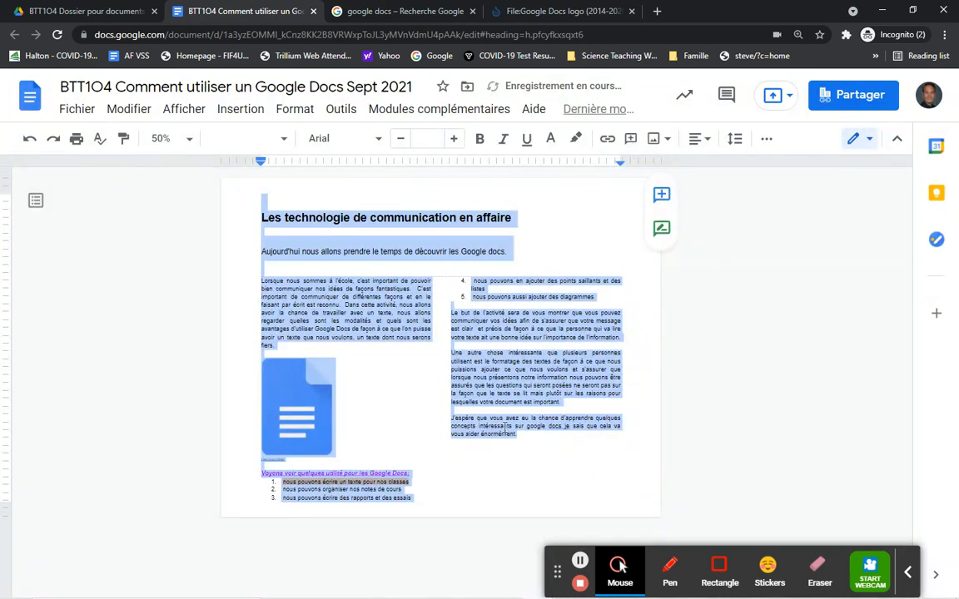
# Delete the blank line above the title and shrink the Google Docs logo image slightly, then clear the image selection
pyautogui.click(277, 201)
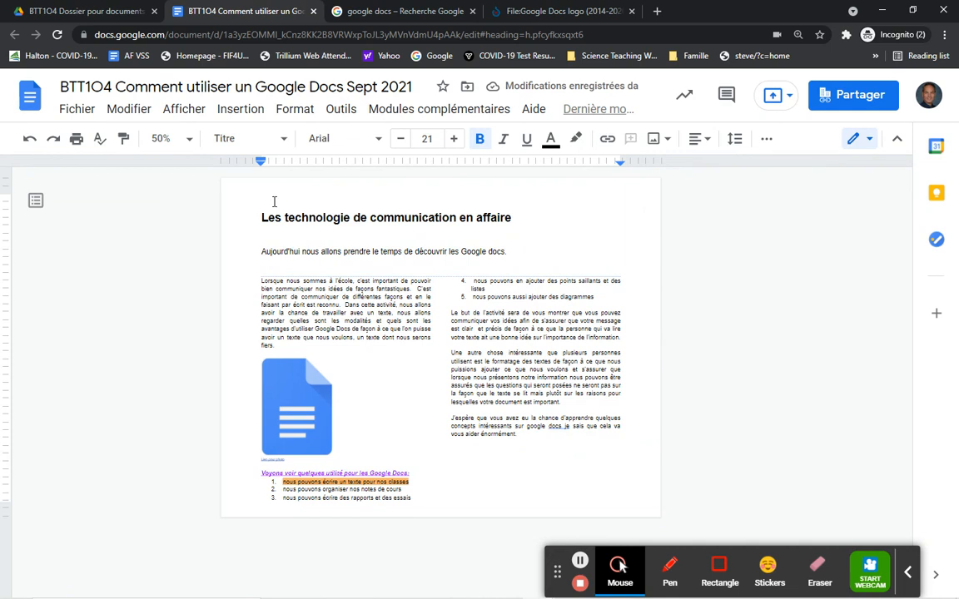
pyautogui.press('Delete')
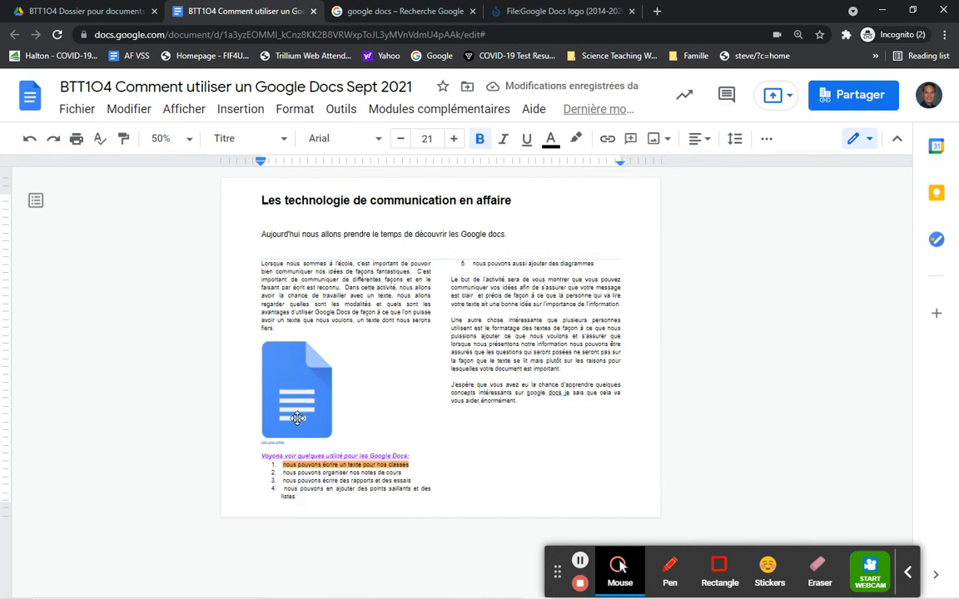
pyautogui.click(283, 392)
pyautogui.moveTo(331, 438)
pyautogui.mouseDown()
pyautogui.moveTo(325, 416)
pyautogui.moveTo(319, 423)
pyautogui.mouseUp()
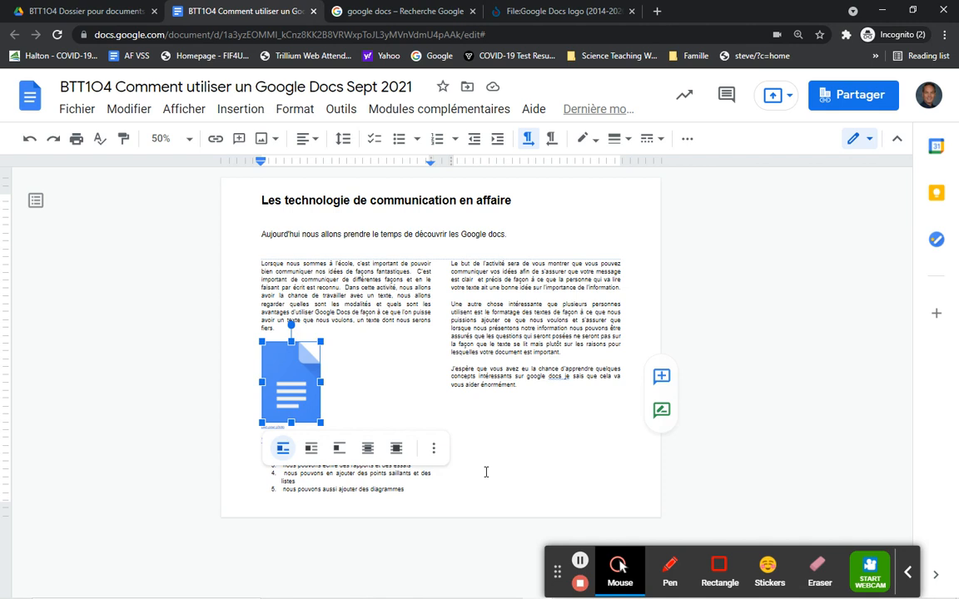
pyautogui.click(296, 111)
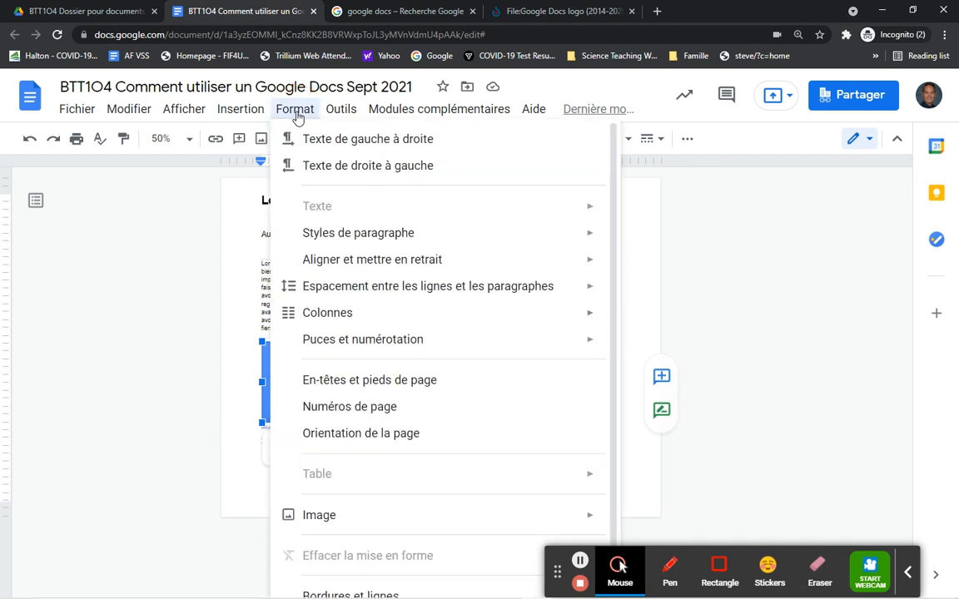
pyautogui.click(227, 227)
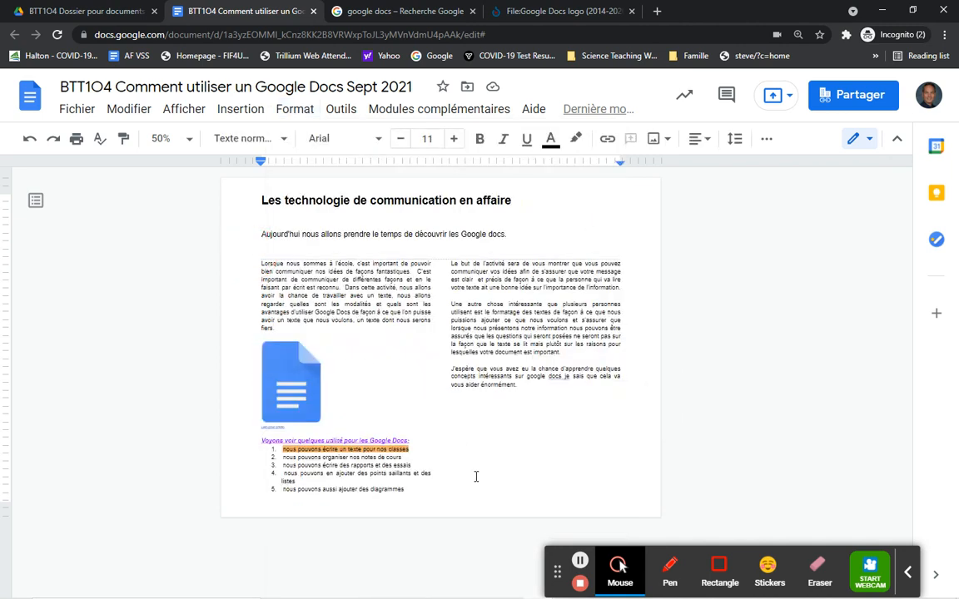
# Lay out the whole document, including the title, in three columns and add a new line after the last paragraph
pyautogui.moveTo(551, 432); pyautogui.dragTo(230, 171)
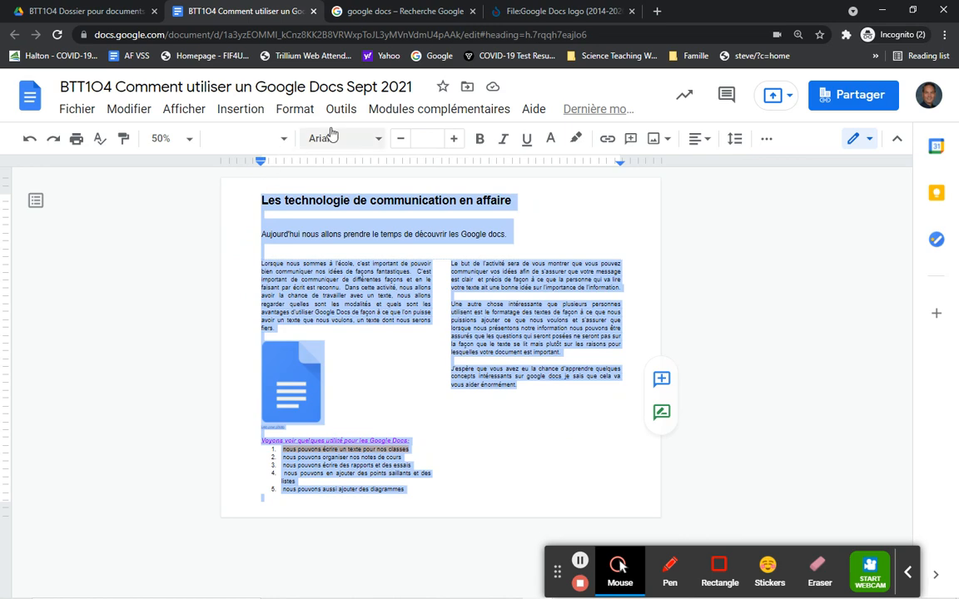
pyautogui.click(293, 109)
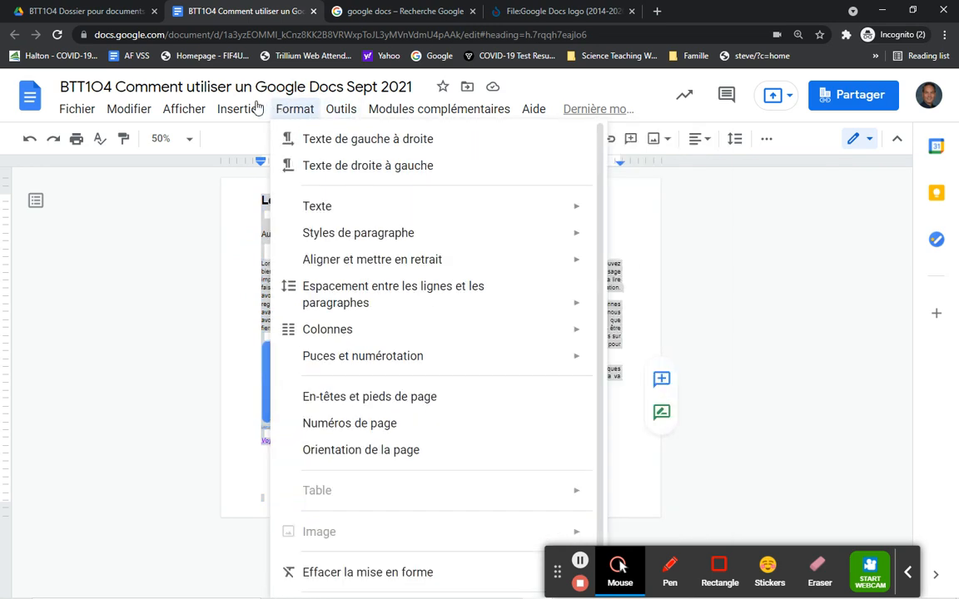
pyautogui.moveTo(253, 110)
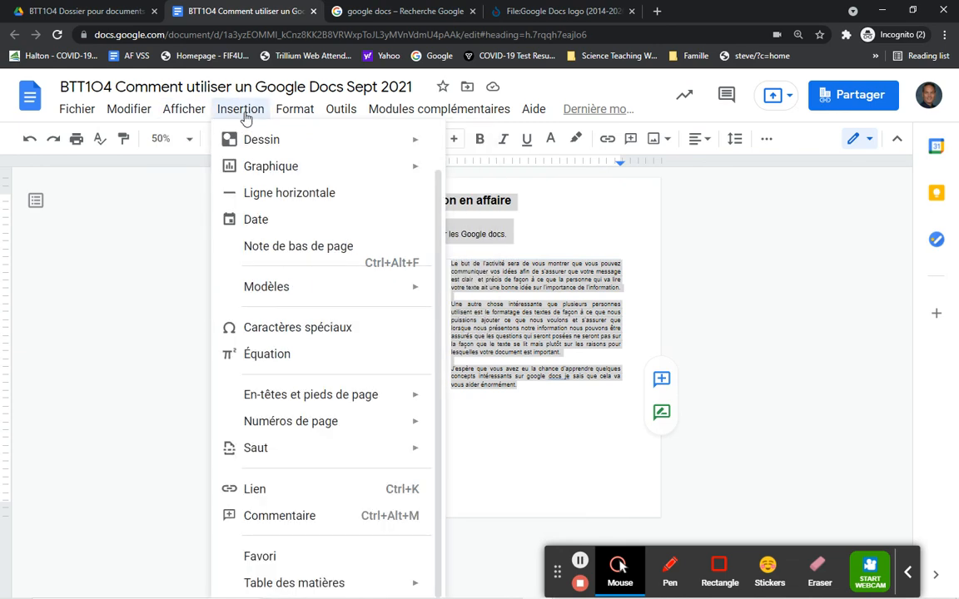
pyautogui.moveTo(301, 114)
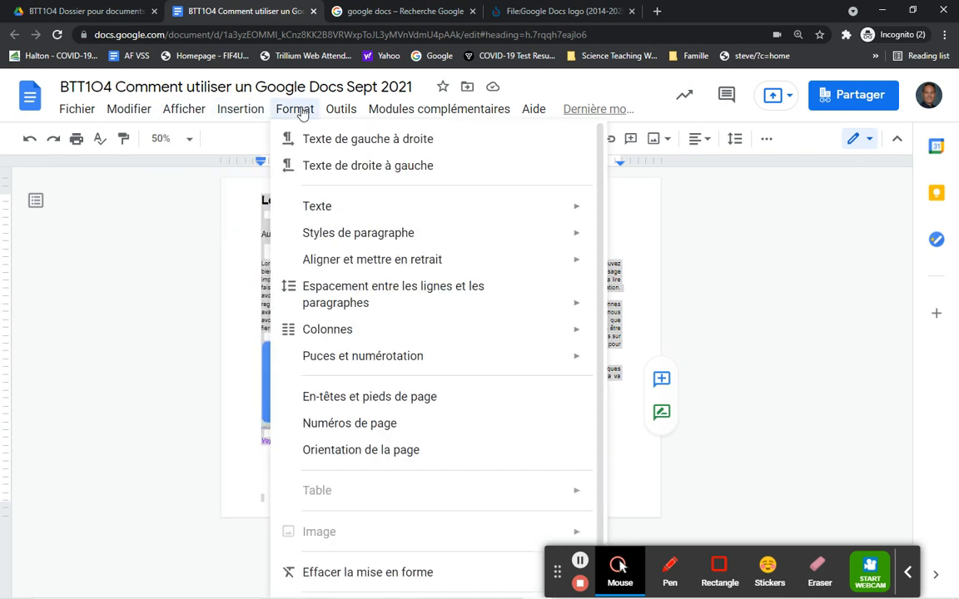
pyautogui.moveTo(325, 321)
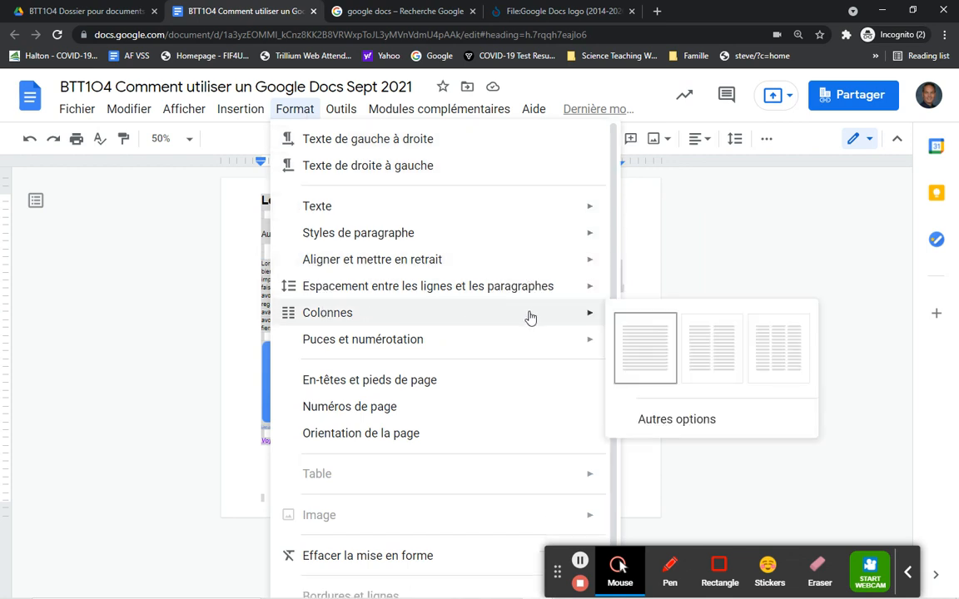
pyautogui.click(773, 349)
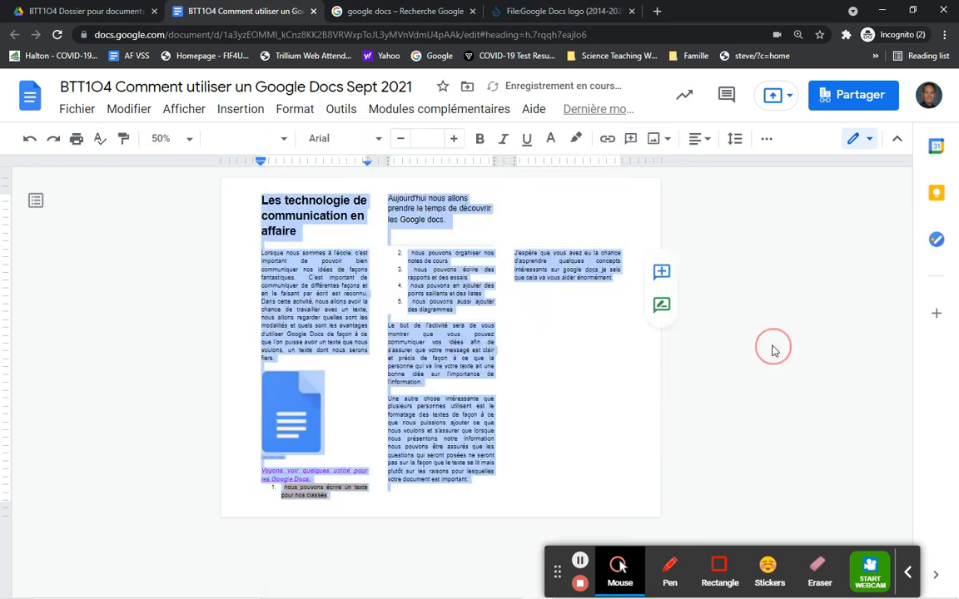
pyautogui.click(552, 338)
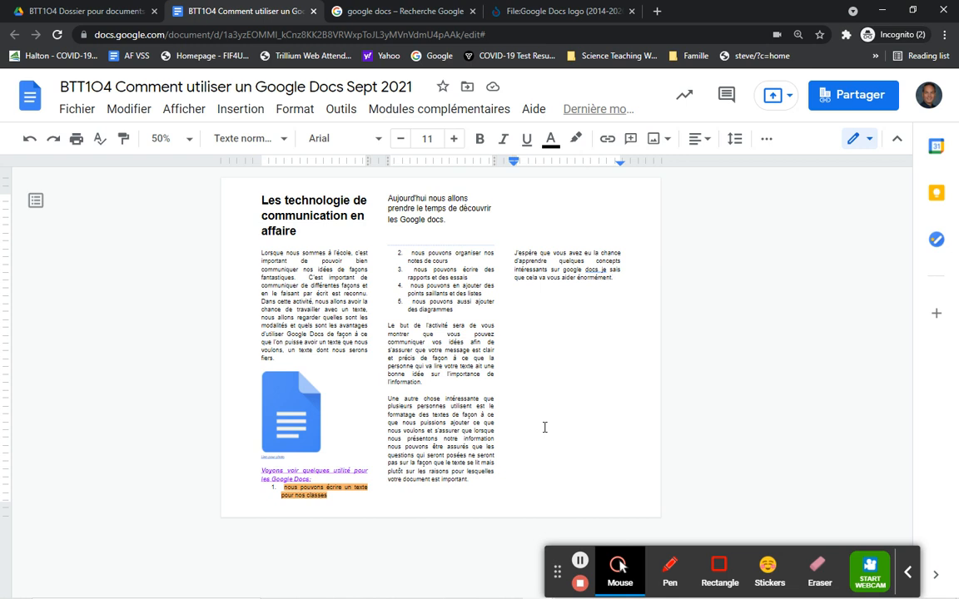
pyautogui.press('Return')
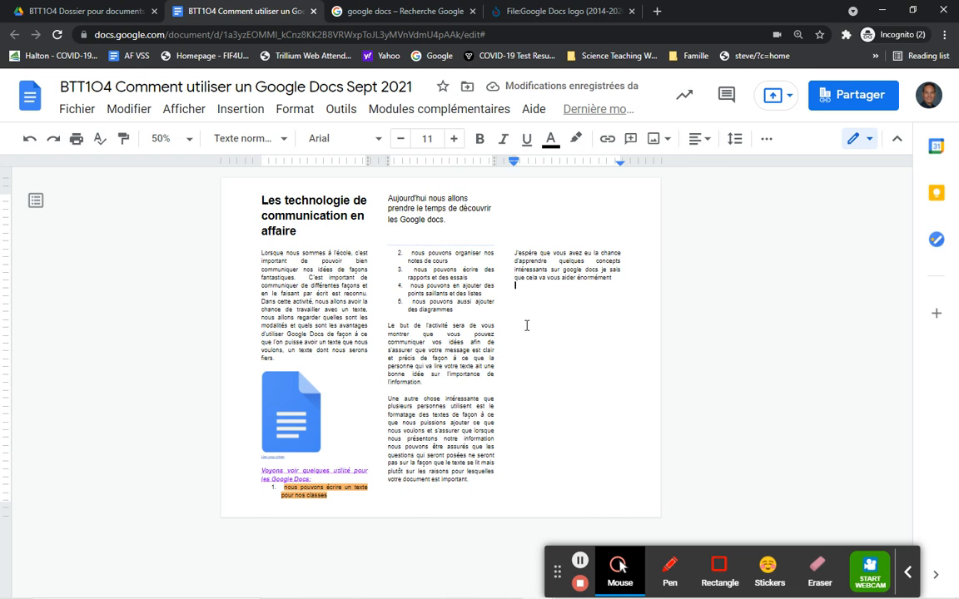
# Change the font of the text from "Le but de l'activité" to the end of the document to Pacifico, then clear the selection
pyautogui.moveTo(522, 293); pyautogui.dragTo(385, 327)
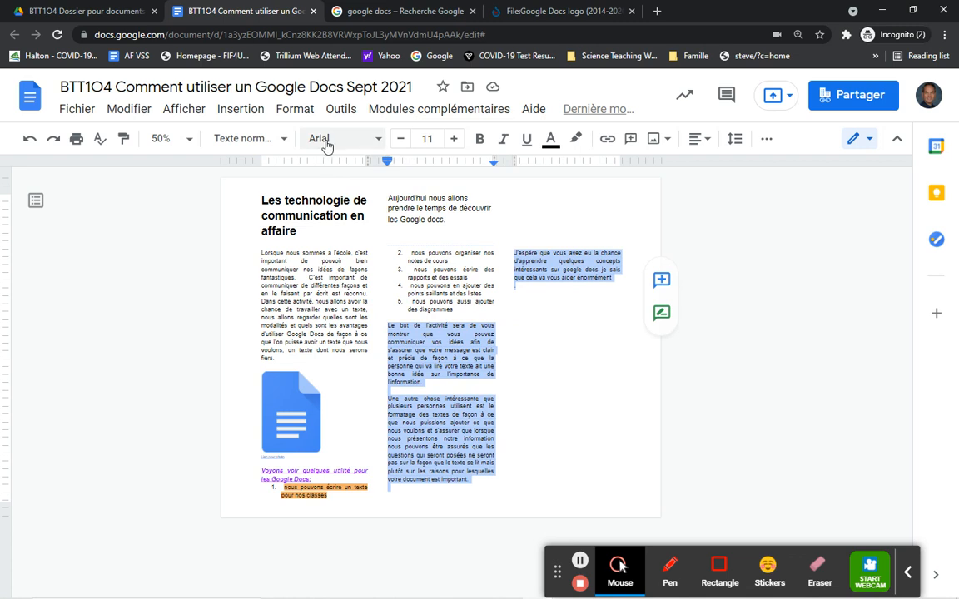
pyautogui.click(374, 141)
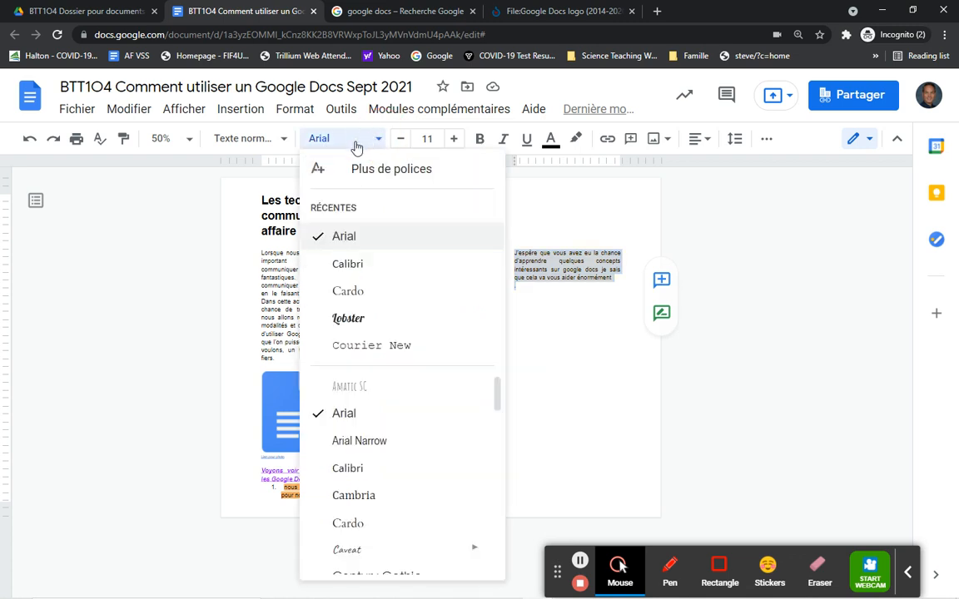
pyautogui.scroll(-3, 376, 483)
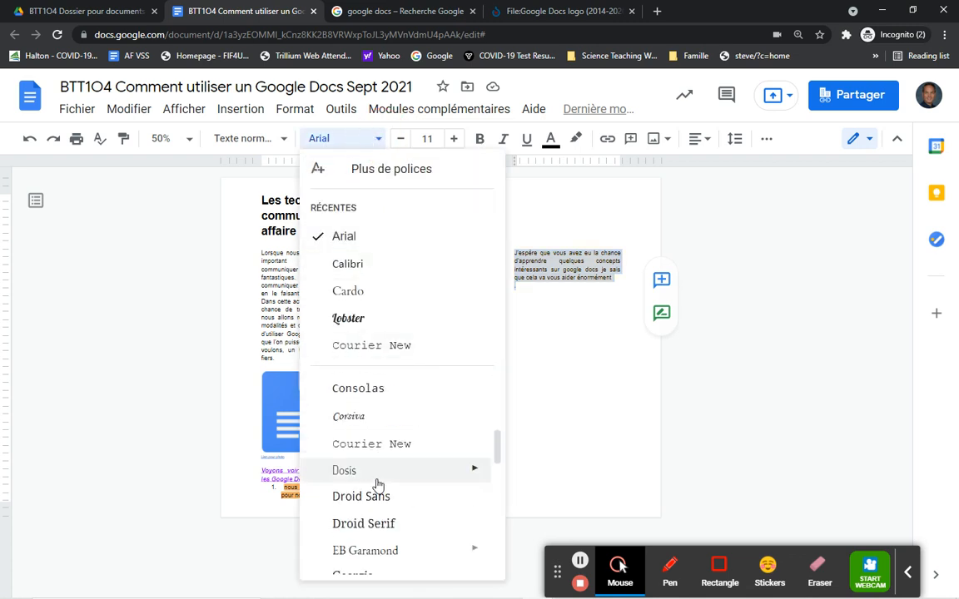
pyautogui.scroll(2, 376, 484)
pyautogui.scroll(-5, 377, 487)
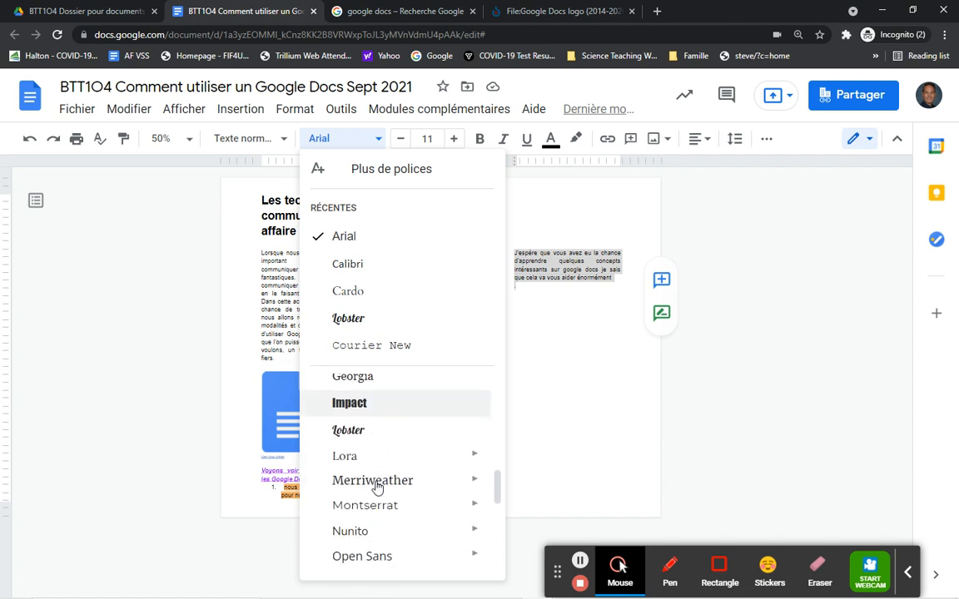
pyautogui.scroll(-5, 376, 485)
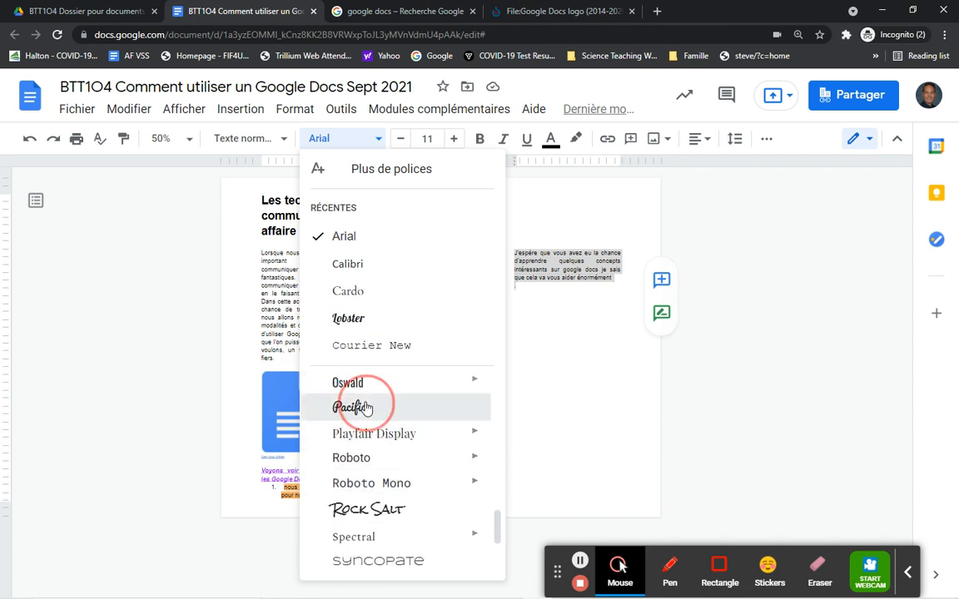
pyautogui.click(366, 408)
pyautogui.click(557, 413)
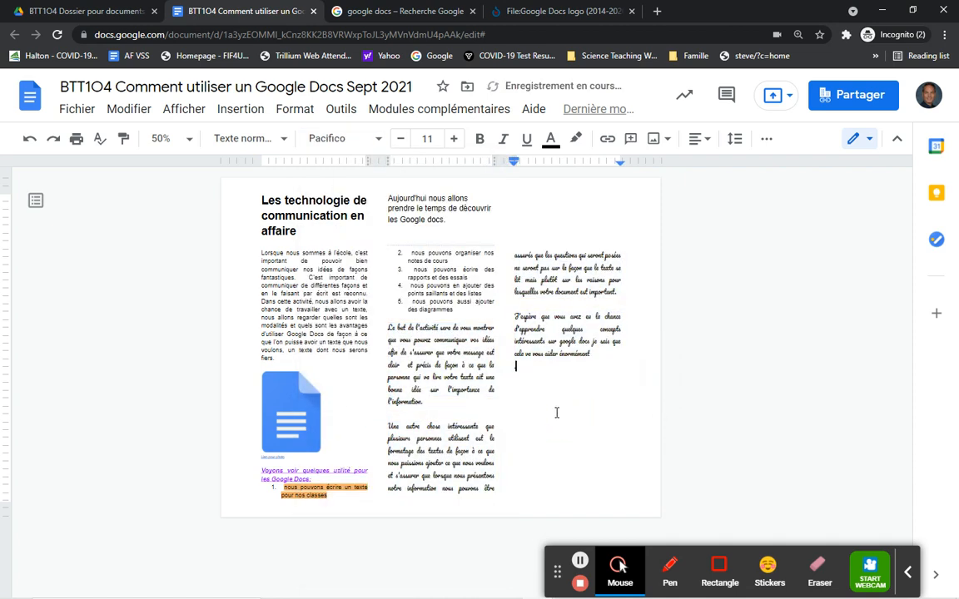
# Set the document zoom to 100% and look over the three-column text
pyautogui.click(188, 139)
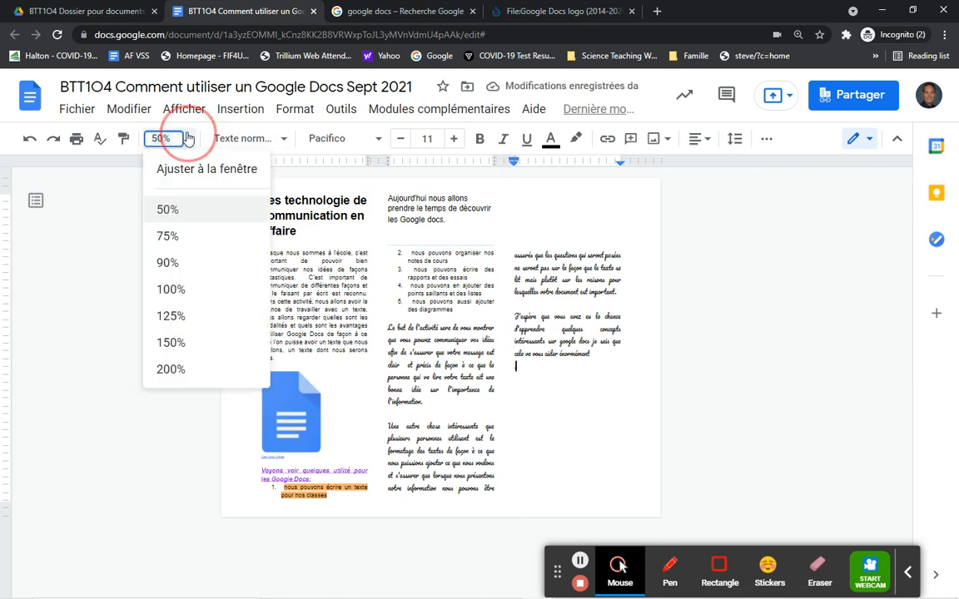
pyautogui.click(182, 290)
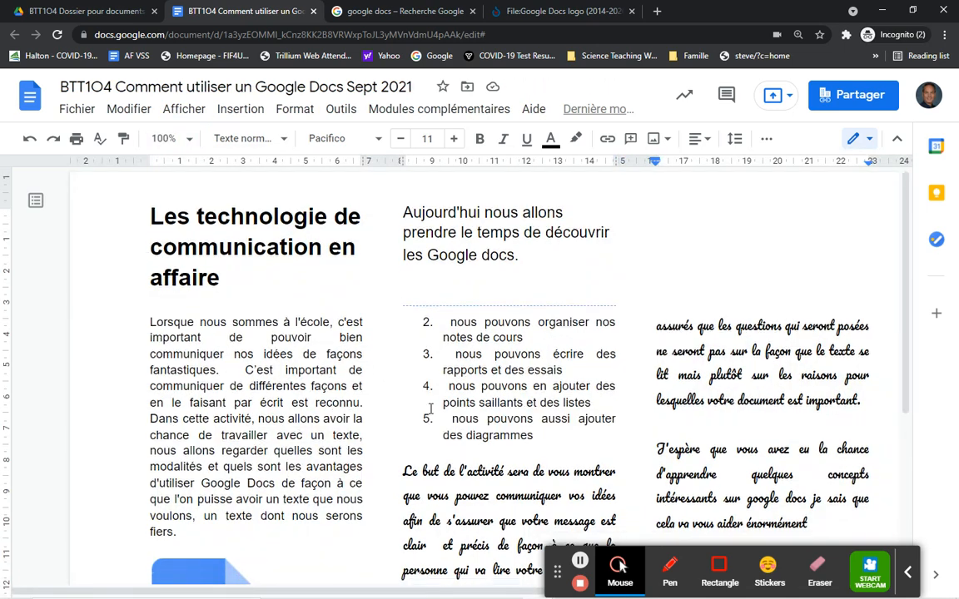
pyautogui.scroll(-3, 431, 408)
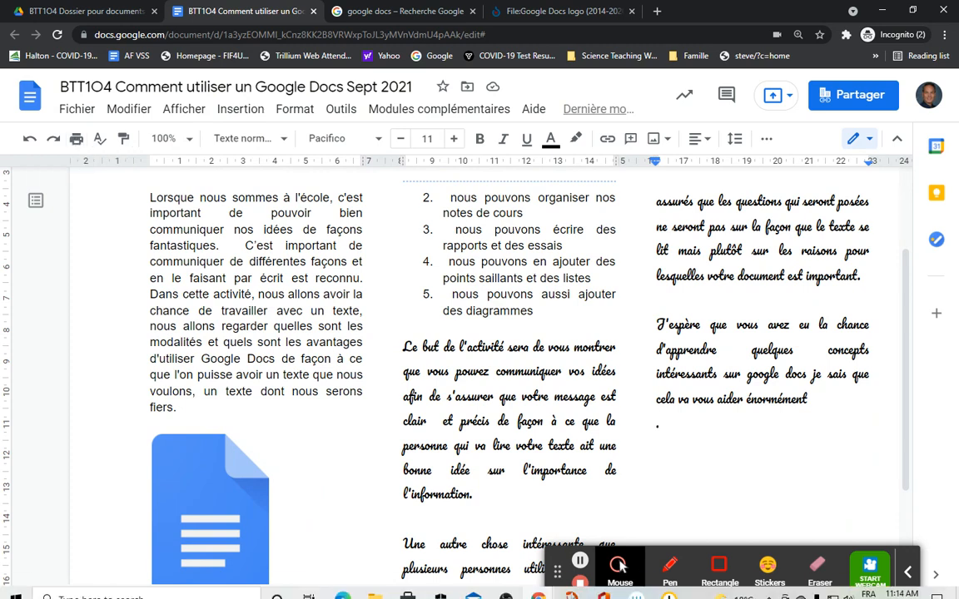
# Download the document as a PDF file and return to the beginning of the text
pyautogui.click(76, 113)
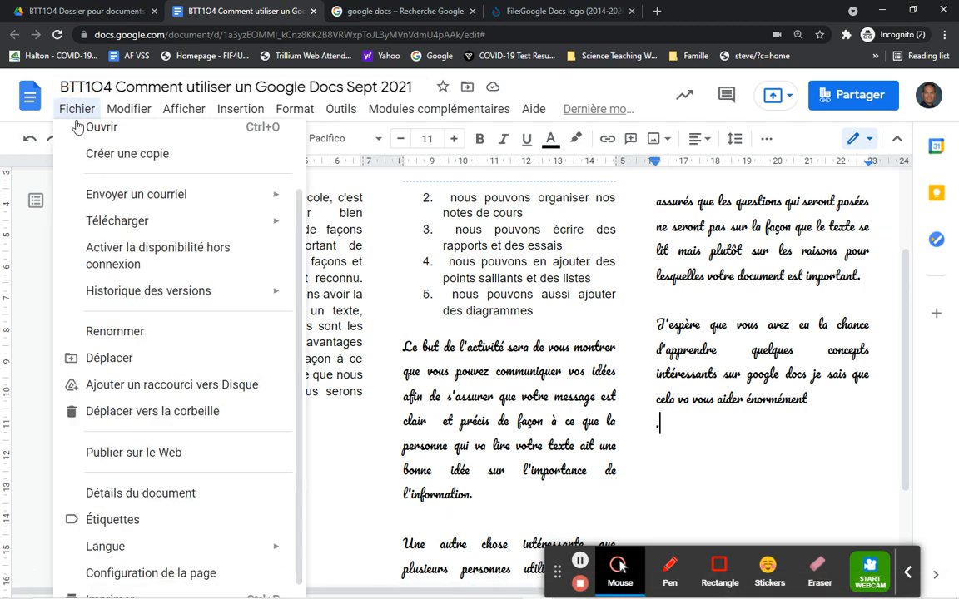
pyautogui.moveTo(156, 232)
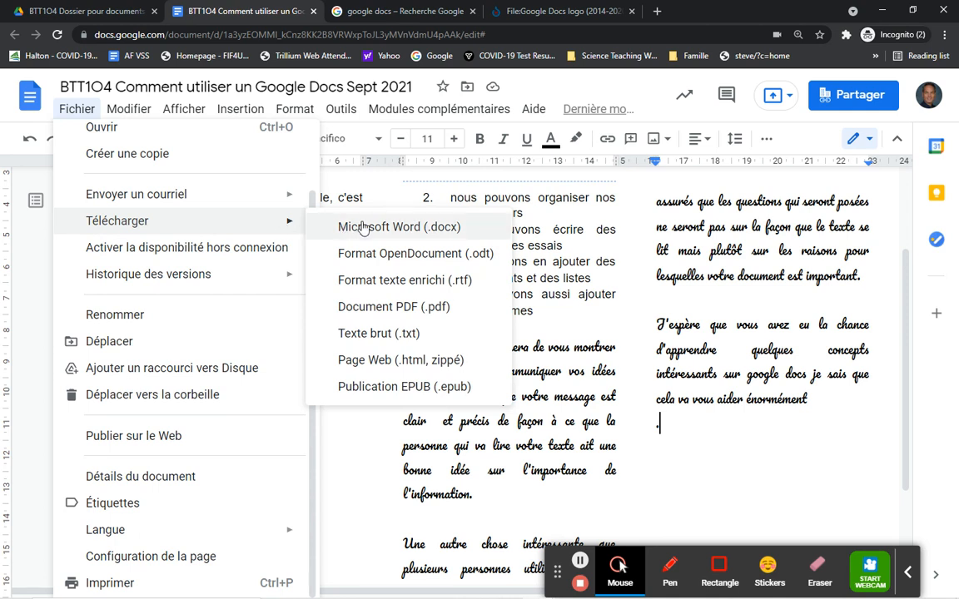
pyautogui.click(377, 306)
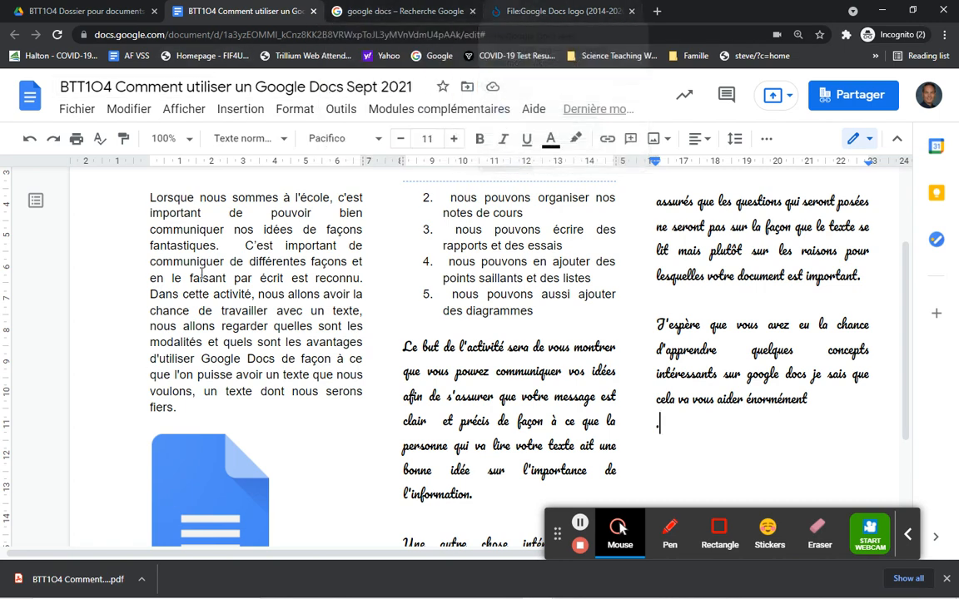
pyautogui.scroll(3, 114, 421)
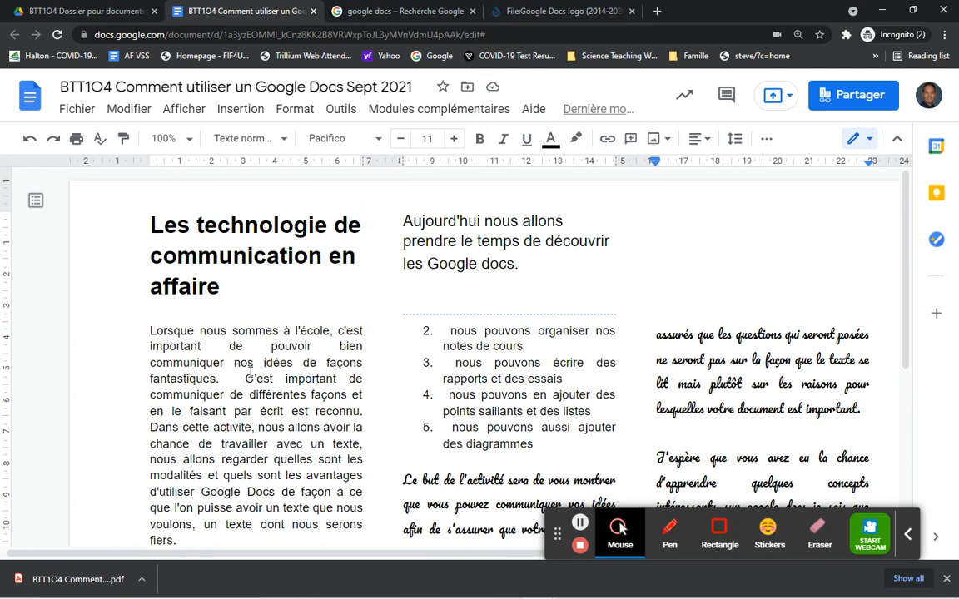